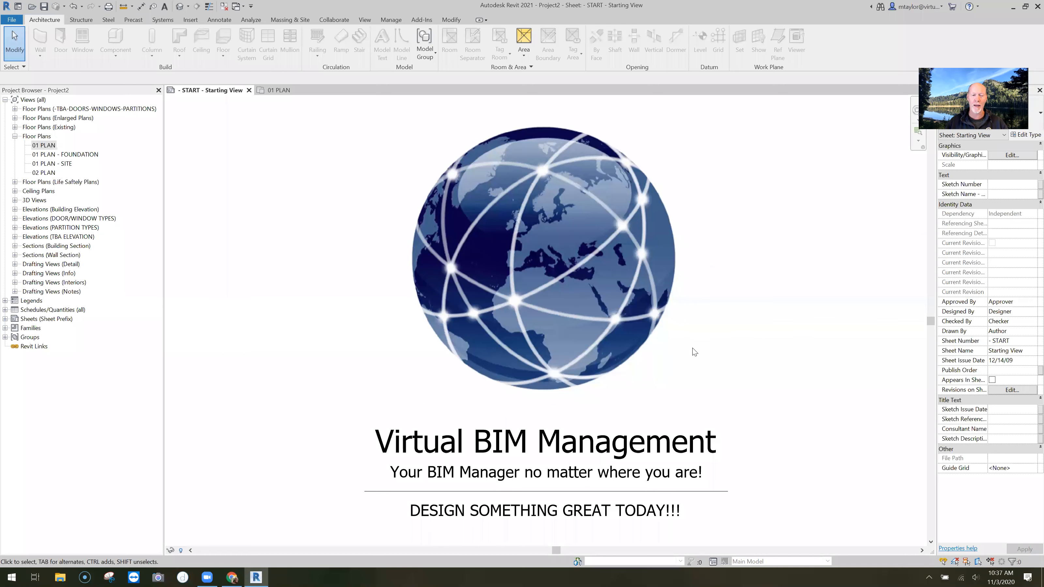
Switch from the starting view to the 01 PLAN floor plan.
{"action": "middle_click_drag", "start_coordinate": [664, 338], "coordinate": [576, 315]}
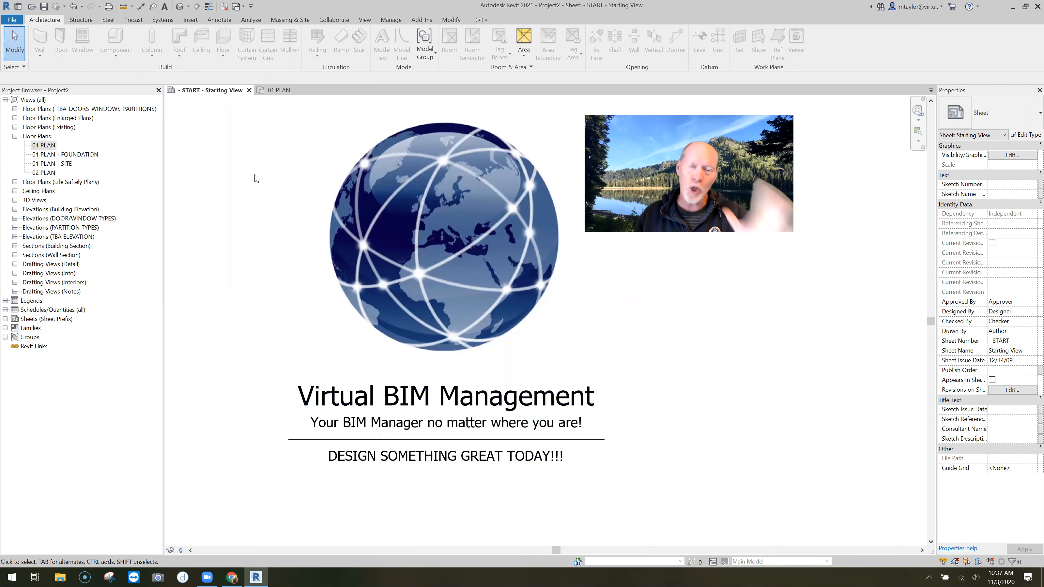
{"action": "left_click", "coordinate": [275, 90]}
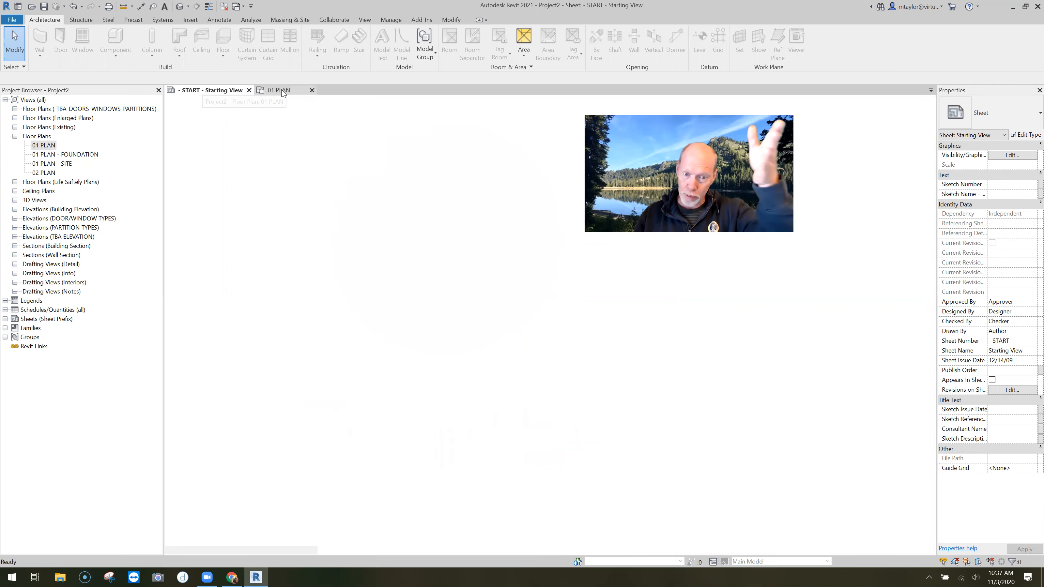
{"action": "middle_click_drag", "start_coordinate": [404, 226], "coordinate": [309, 211]}
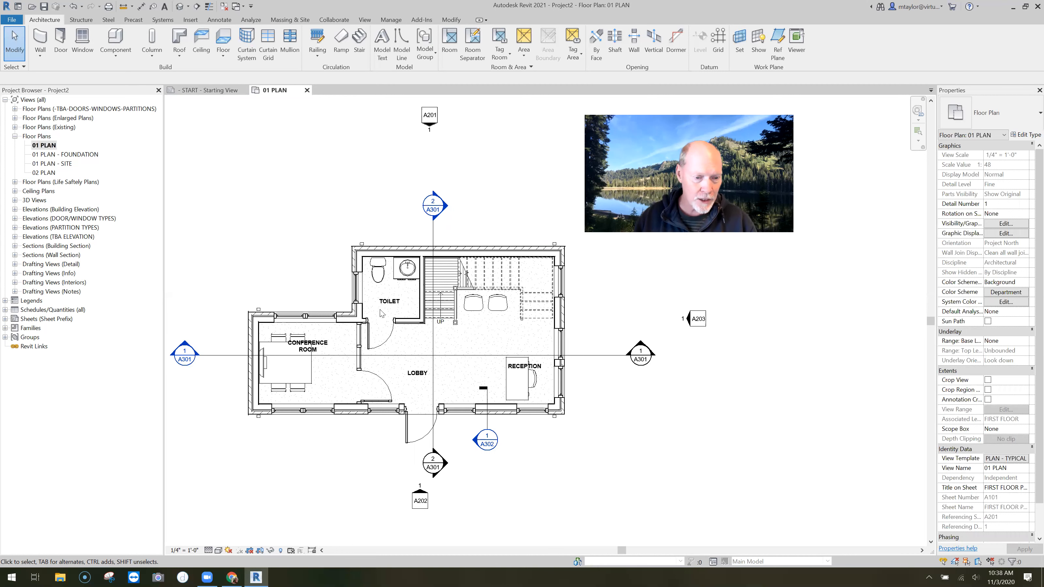
Examine the Toilet and Conference Room tags in the first floor plan and the room boundaries they belong to.
{"action": "left_click", "coordinate": [316, 294]}
{"action": "left_click", "coordinate": [387, 303]}
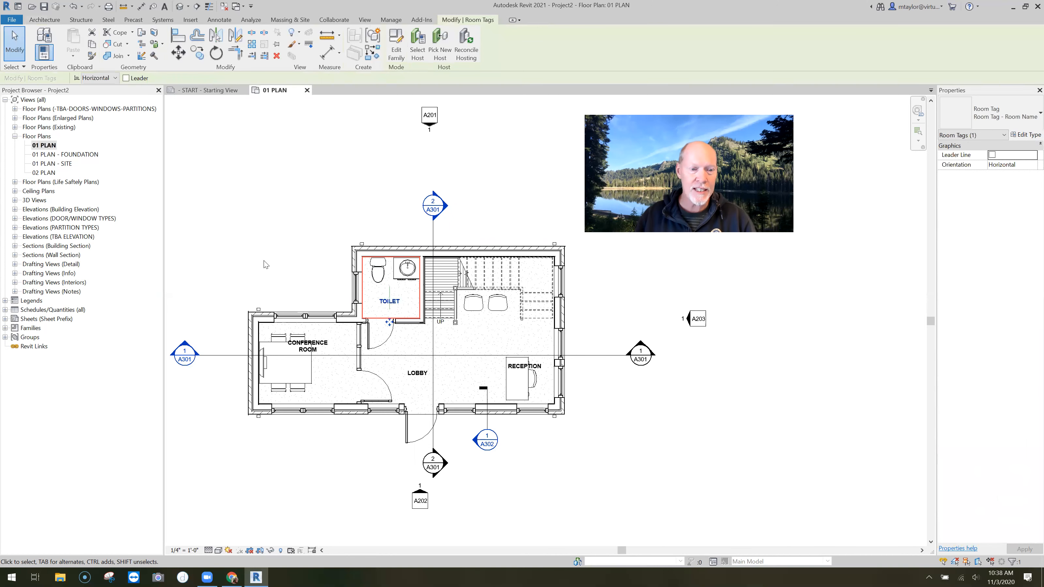
{"action": "scroll", "coordinate": [352, 293], "scroll_direction": "up", "scroll_amount": 2}
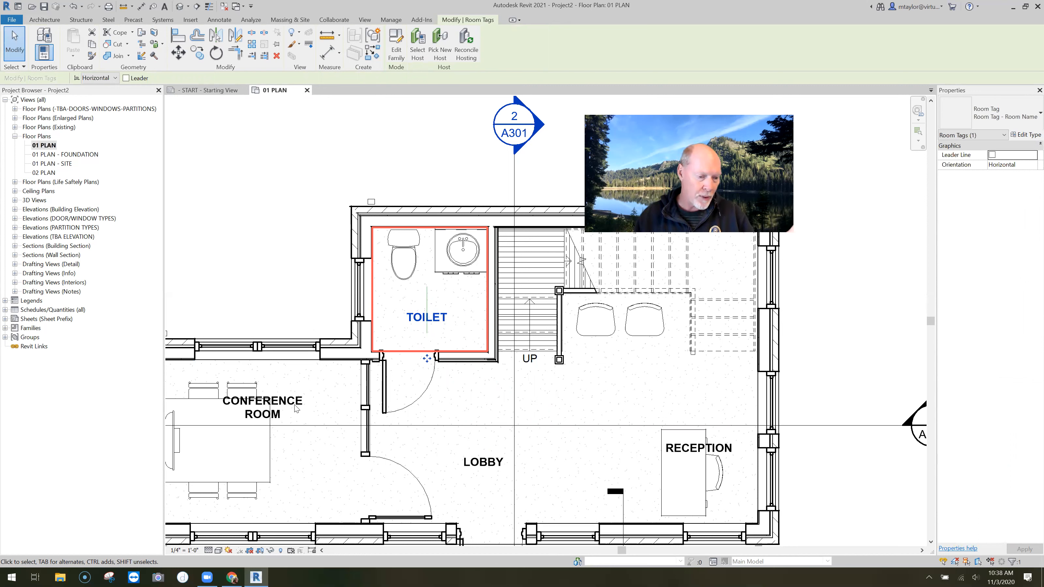
{"action": "left_click", "coordinate": [321, 385]}
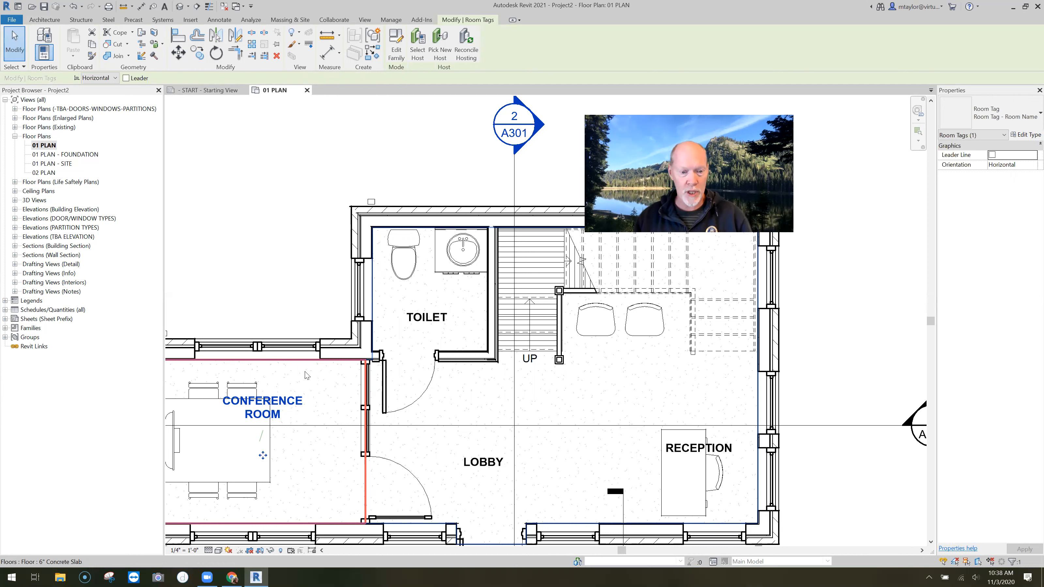
{"action": "left_click", "coordinate": [420, 329]}
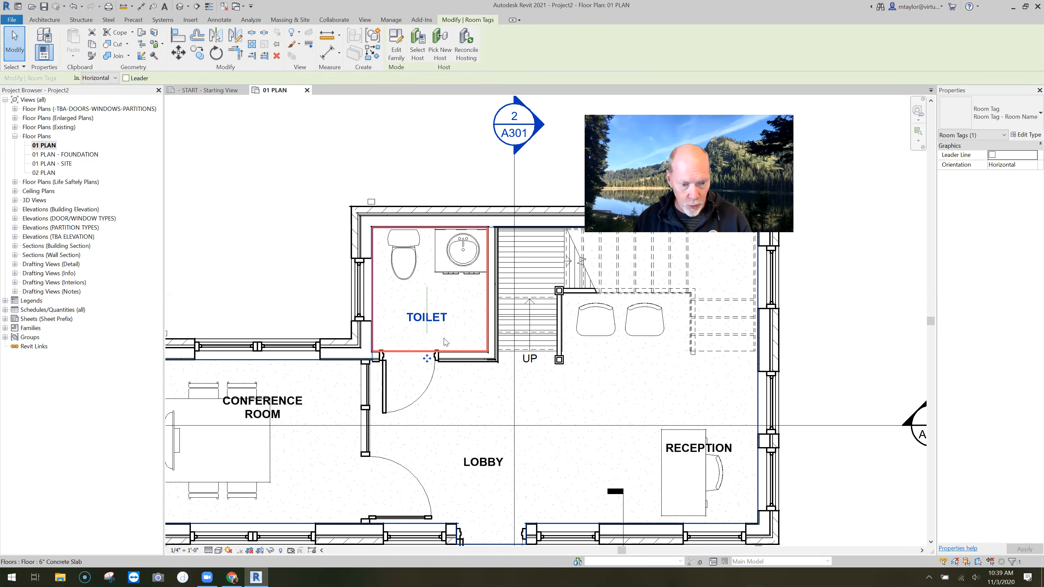
{"action": "left_click", "coordinate": [293, 249]}
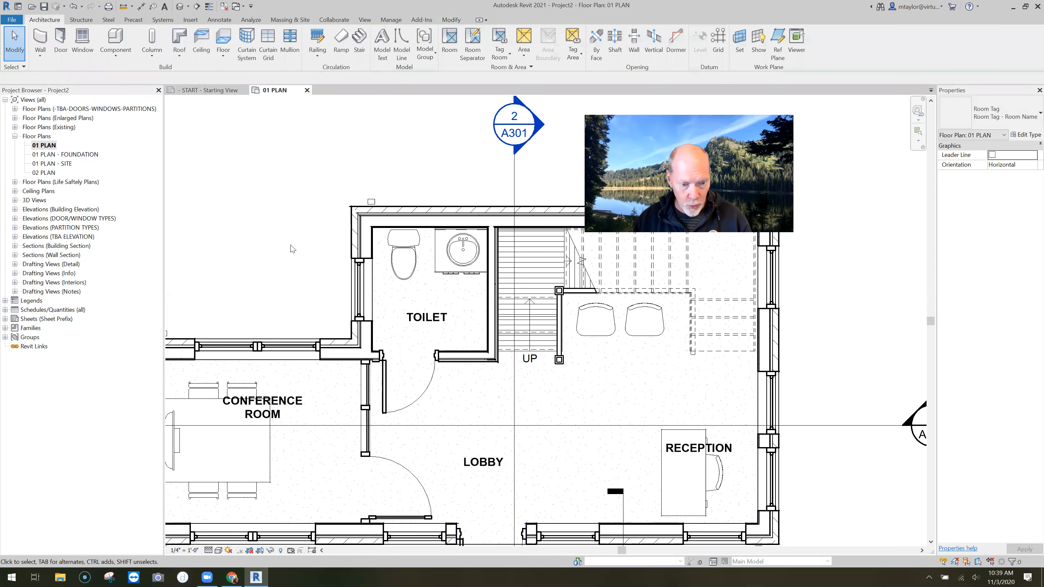
{"action": "scroll", "coordinate": [292, 249], "scroll_direction": "down", "scroll_amount": 1}
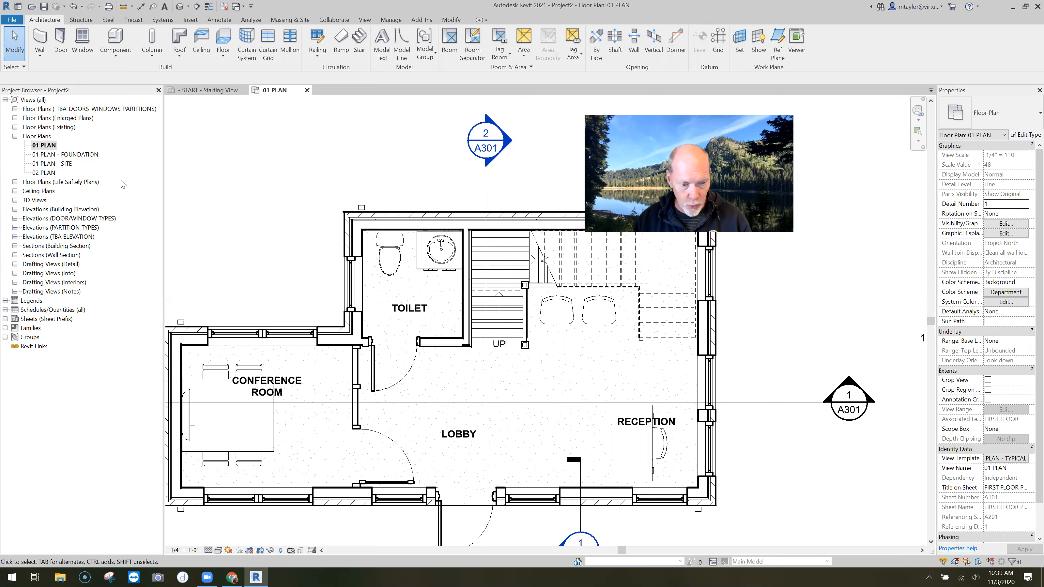
Duplicate the 01 PLAN view with detailing.
{"action": "right_click", "coordinate": [46, 147]}
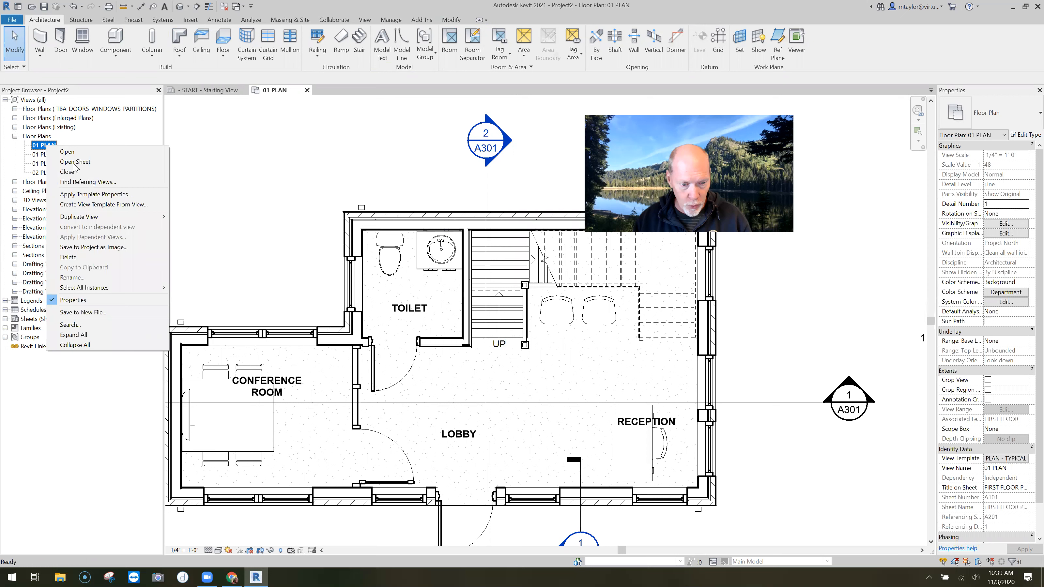
{"action": "mouse_move", "coordinate": [101, 222]}
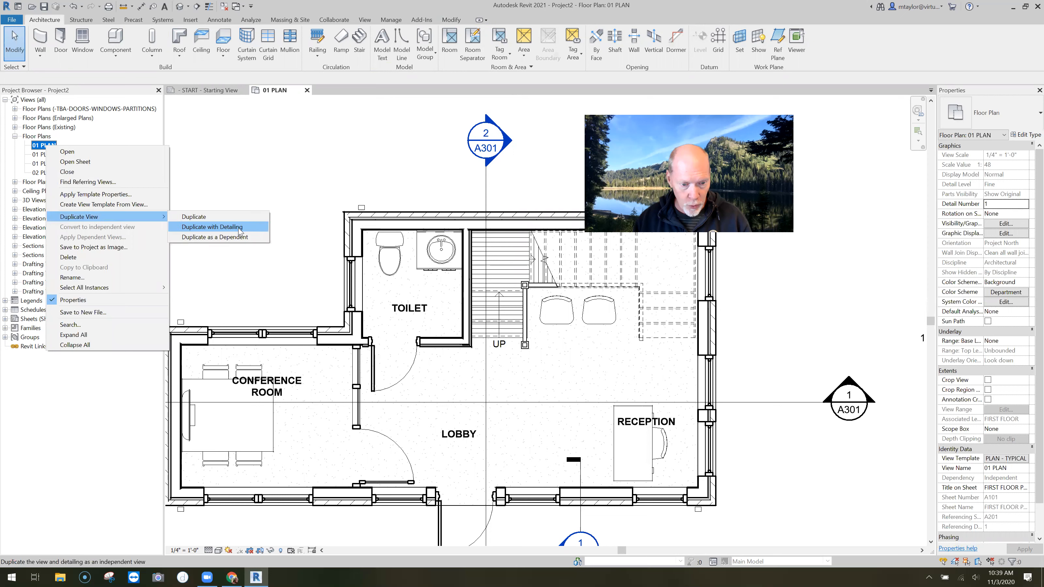
{"action": "left_click", "coordinate": [239, 227]}
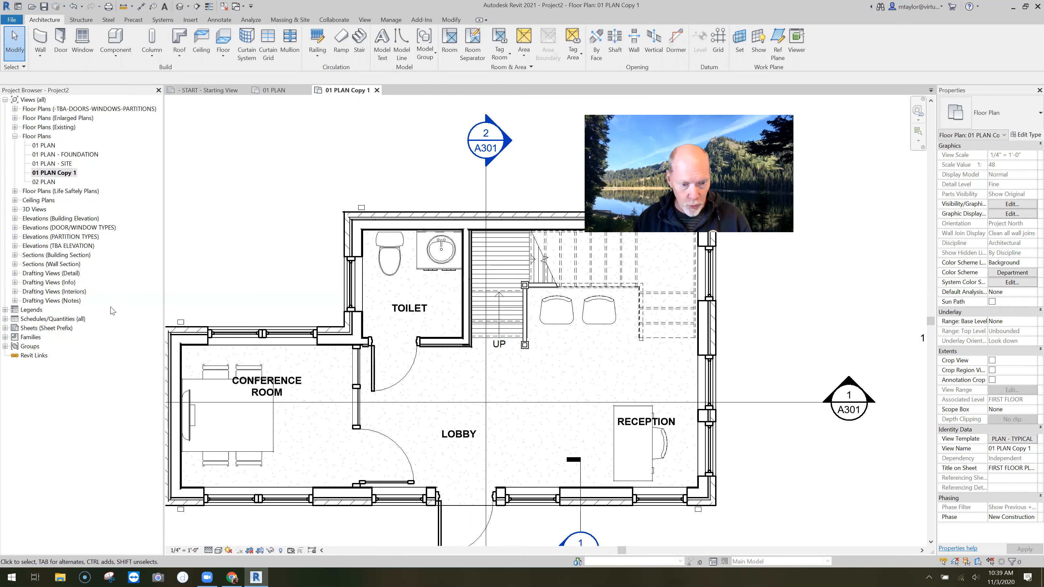
Rename the duplicated floor plan view as 01 PLAN - FINISH PLAN.
{"action": "left_click", "coordinate": [73, 176]}
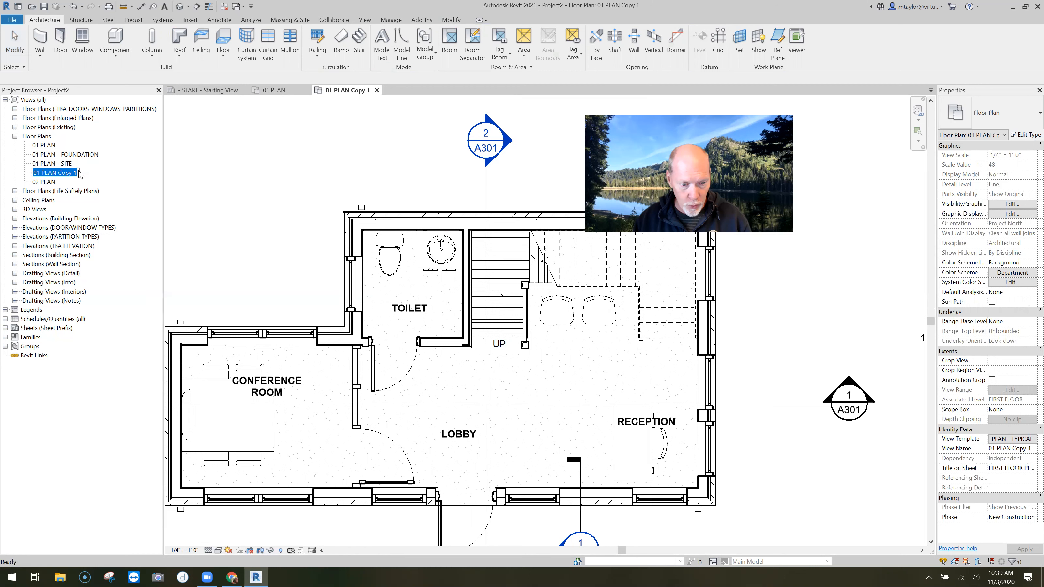
{"action": "left_click", "coordinate": [79, 172]}
{"action": "key", "text": "BackSpace"}
{"action": "key", "text": "BackSpace"}
{"action": "key", "text": "BackSpace"}
{"action": "key", "text": "BackSpace"}
{"action": "key", "text": "BackSpace"}
{"action": "key", "text": "BackSpace"}
{"action": "key", "text": "BackSpace"}
{"action": "type", "text": "- FL"}
{"action": "type", "text": "OOR FINISH"}
{"action": "type", "text": " PLA"}
{"action": "type", "text": "N"}
{"action": "left_click", "coordinate": [81, 172]}
{"action": "key", "text": "shift+Right"}
{"action": "key", "text": "Left"}
{"action": "key", "text": "BackSpace"}
{"action": "key", "text": "BackSpace"}
{"action": "key", "text": "BackSpace"}
{"action": "key", "text": "BackSpace"}
{"action": "key", "text": "BackSpace"}
{"action": "key", "text": "BackSpace"}
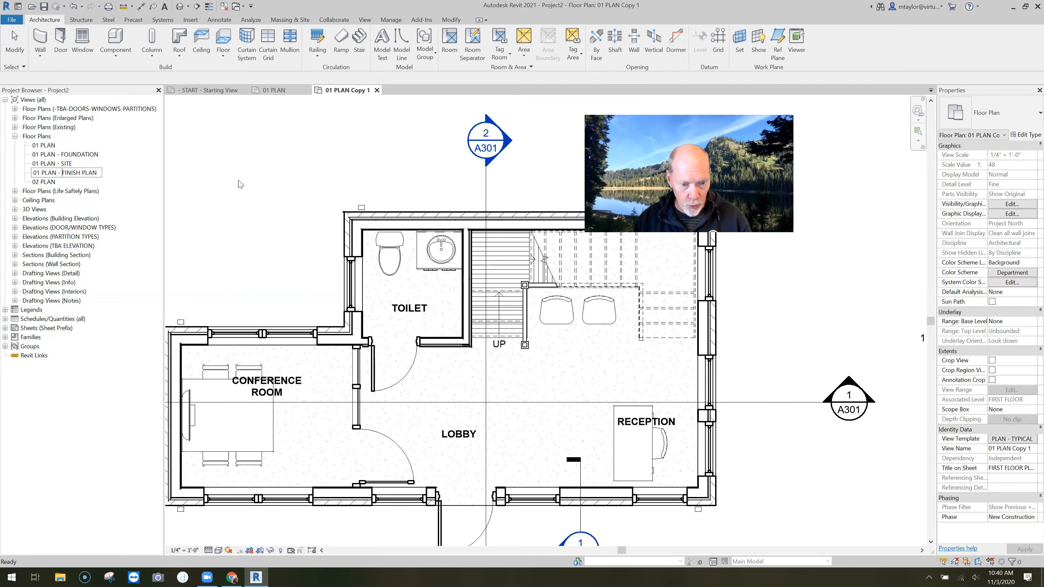
{"action": "left_click", "coordinate": [201, 173]}
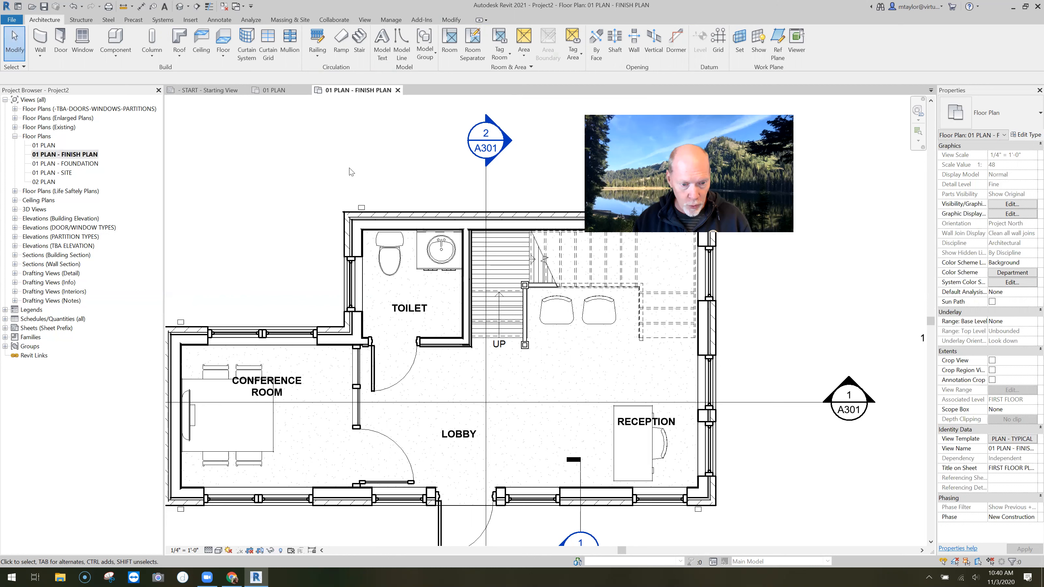
Review the finish plan's model category visibility overrides and the properties of its assigned view template.
{"action": "scroll", "coordinate": [398, 186], "scroll_direction": "down", "scroll_amount": 2}
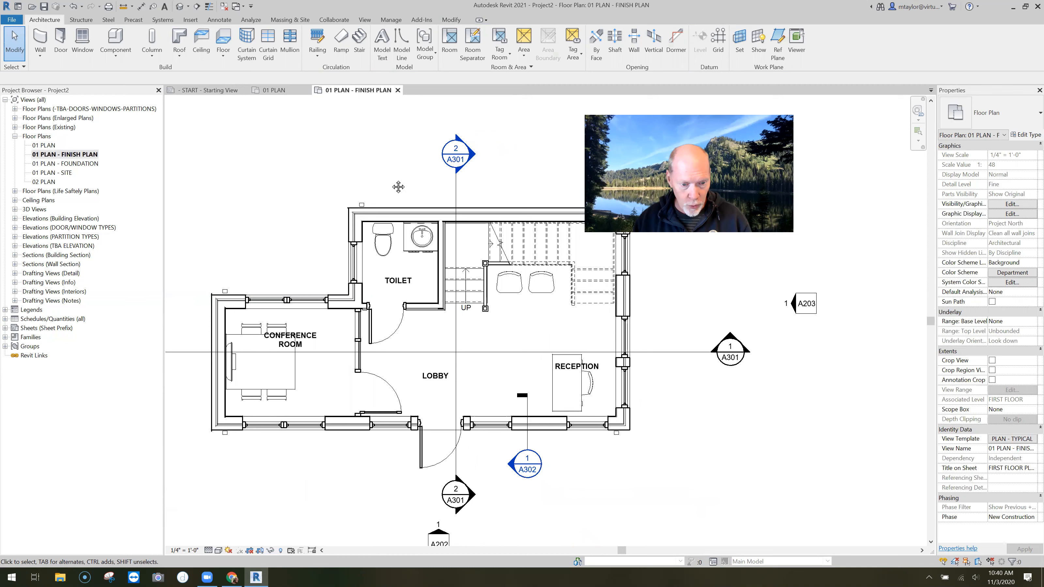
{"action": "scroll", "coordinate": [394, 180], "scroll_direction": "down", "scroll_amount": 1}
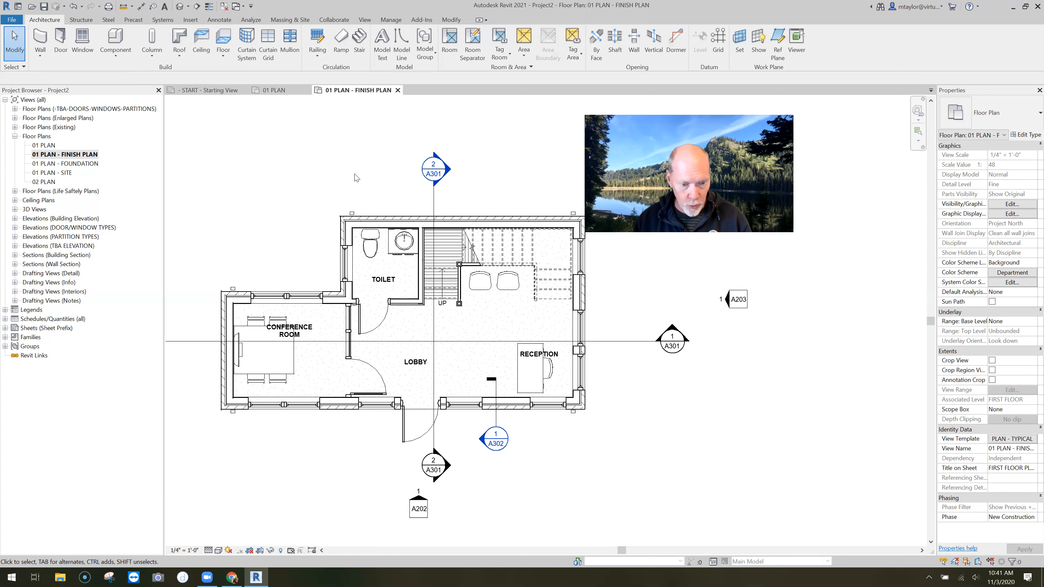
{"action": "scroll", "coordinate": [345, 181], "scroll_direction": "down", "scroll_amount": 1}
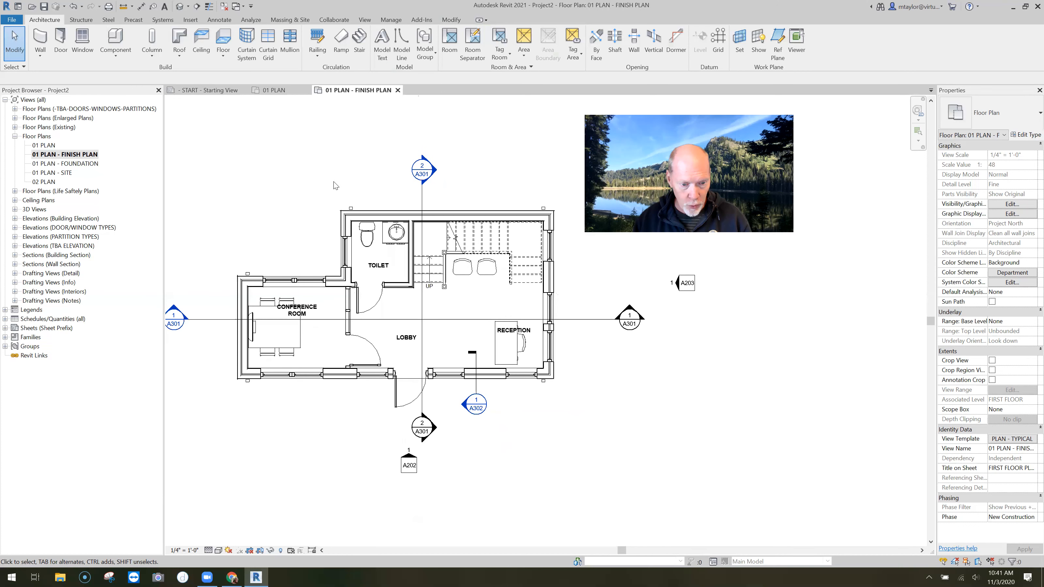
{"action": "scroll", "coordinate": [336, 185], "scroll_direction": "up", "scroll_amount": 1}
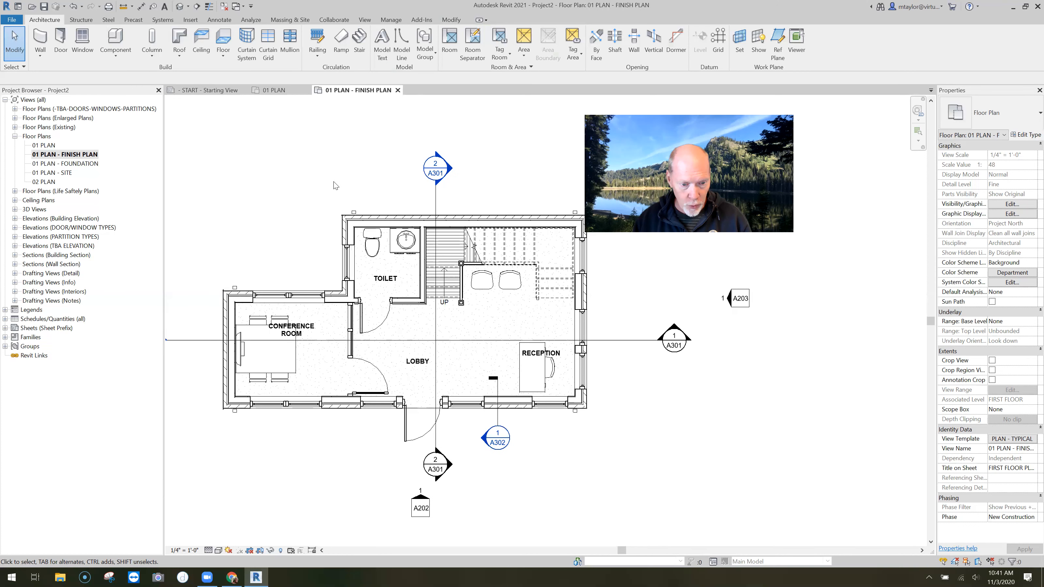
{"action": "key", "text": "v"}
{"action": "key", "text": "v"}
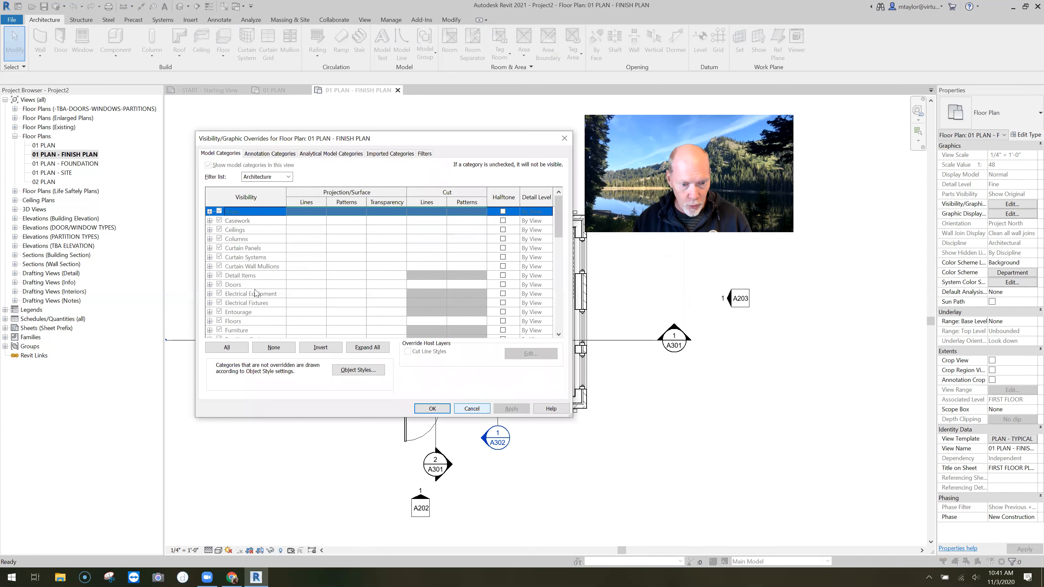
{"action": "left_click", "coordinate": [251, 294]}
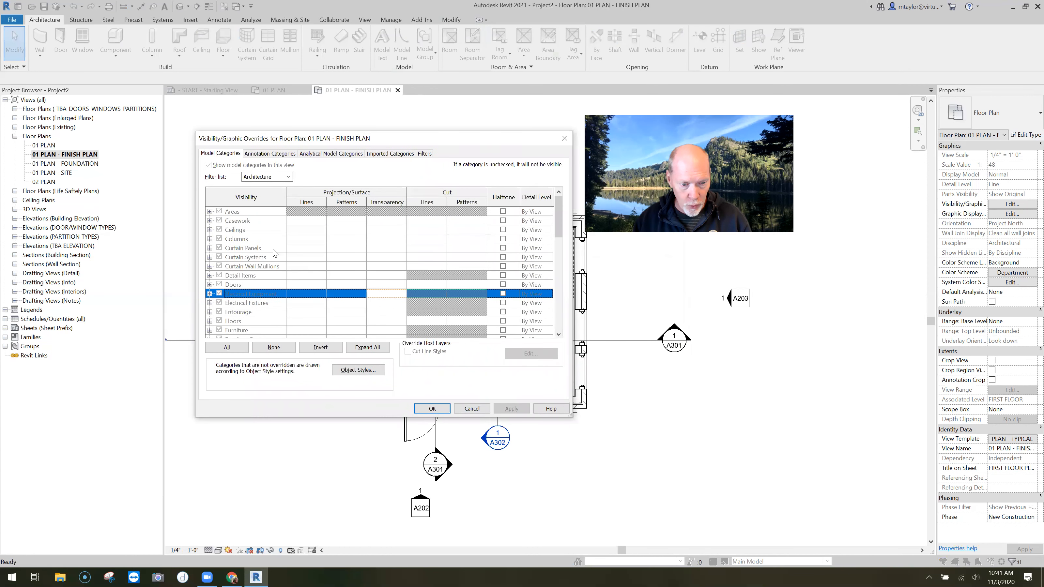
{"action": "left_click", "coordinate": [274, 252]}
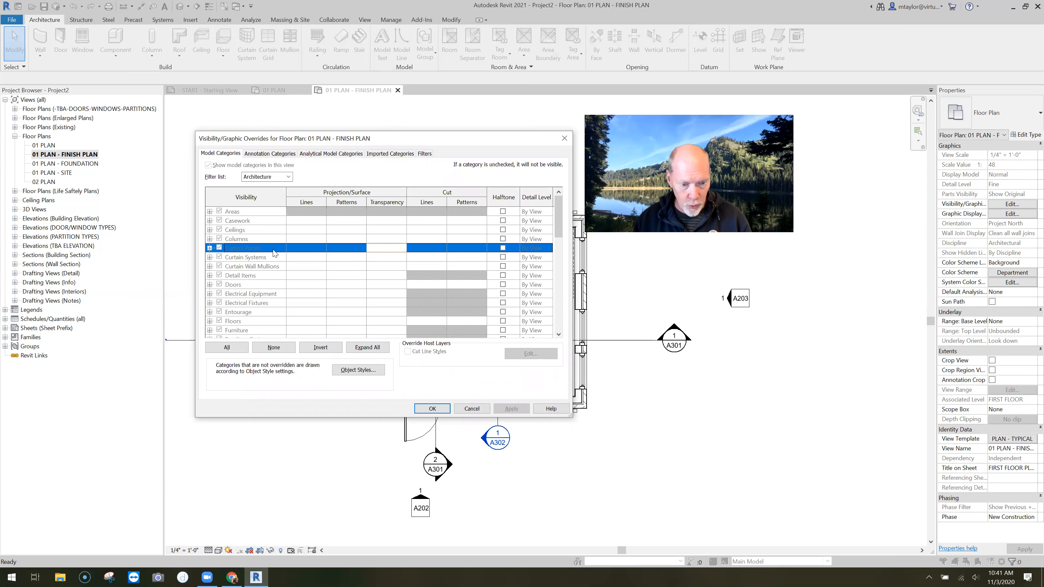
{"action": "left_click", "coordinate": [473, 409]}
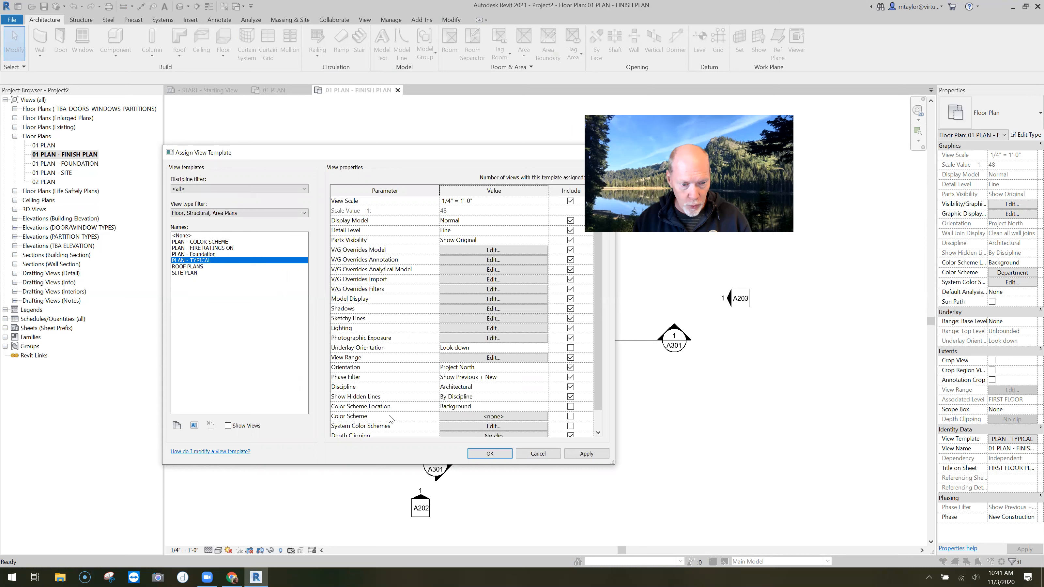
{"action": "left_click", "coordinate": [538, 453]}
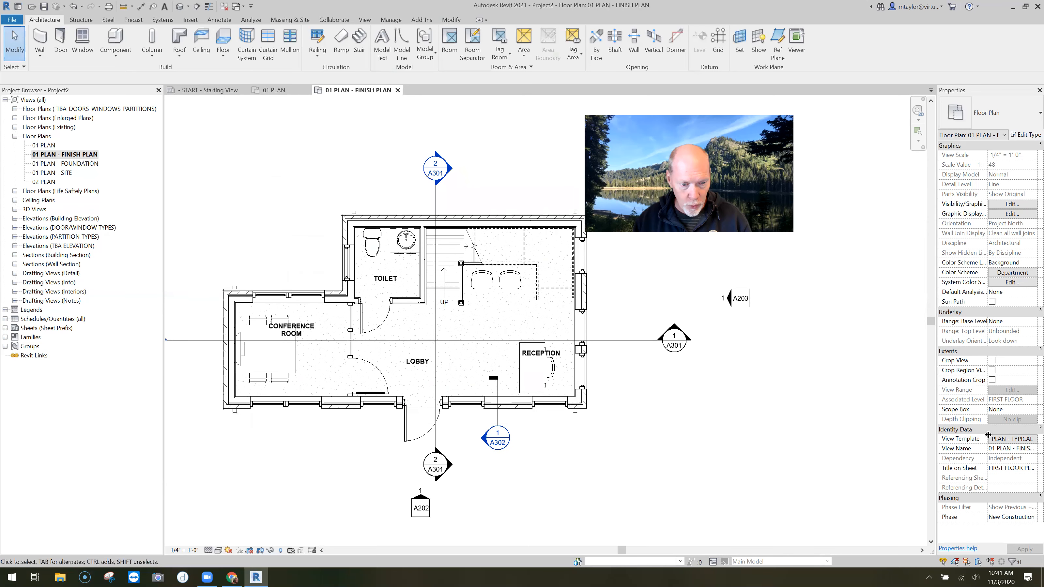
Remove the view template from the finish plan by assigning <None>.
{"action": "key", "text": "Return"}
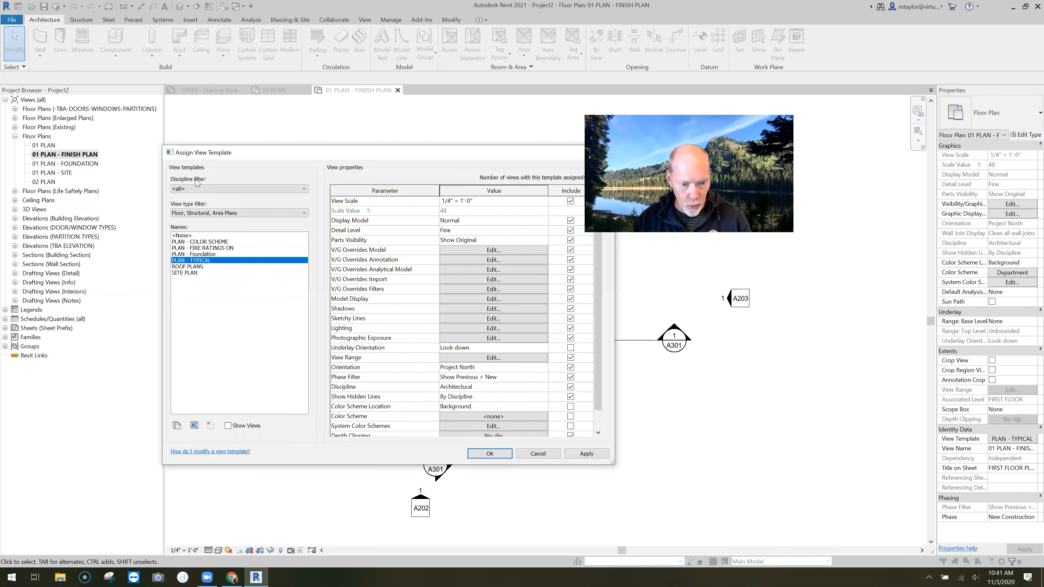
{"action": "left_click", "coordinate": [186, 236]}
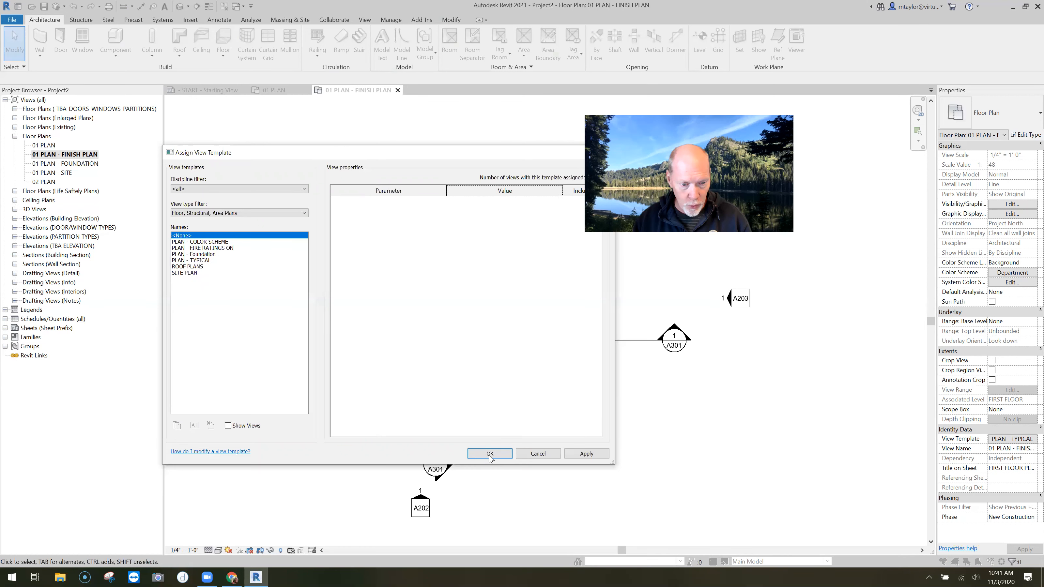
{"action": "left_click", "coordinate": [492, 455]}
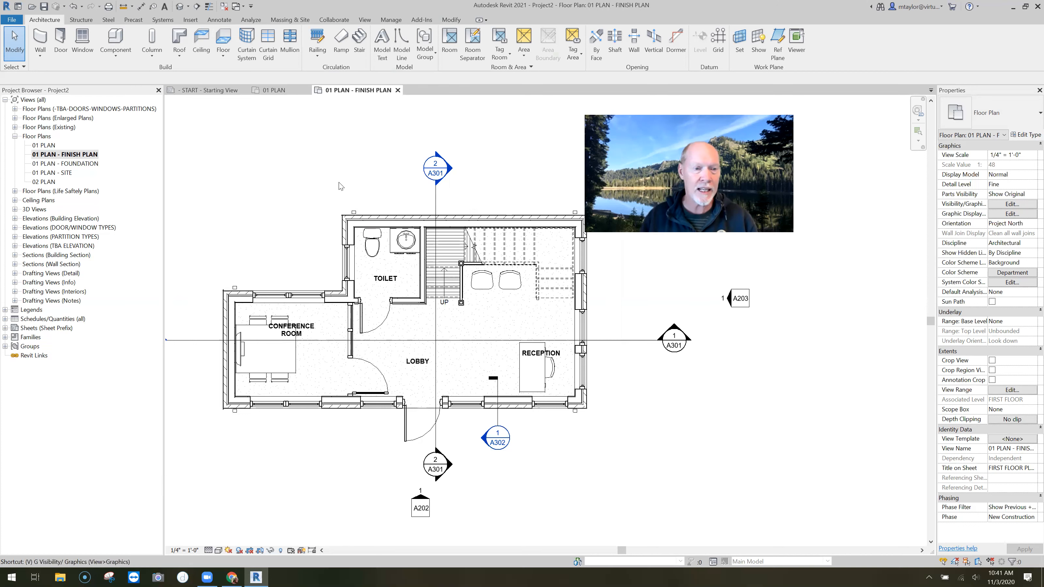
Hide the Callouts, Elevations and Sections annotation categories in the finish plan's visibility overrides.
{"action": "key", "text": "g"}
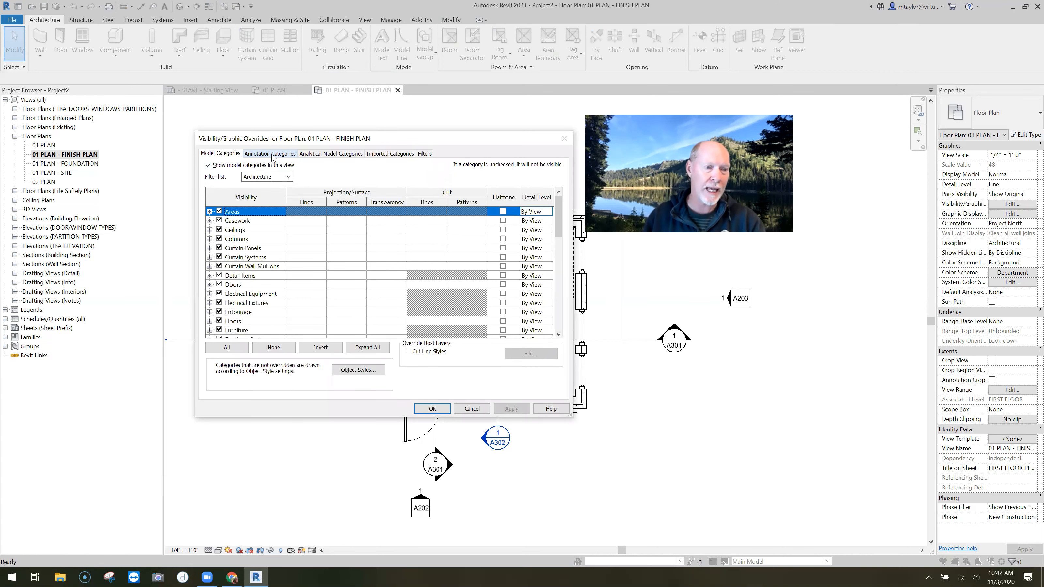
{"action": "key", "text": "ctrl+Tab"}
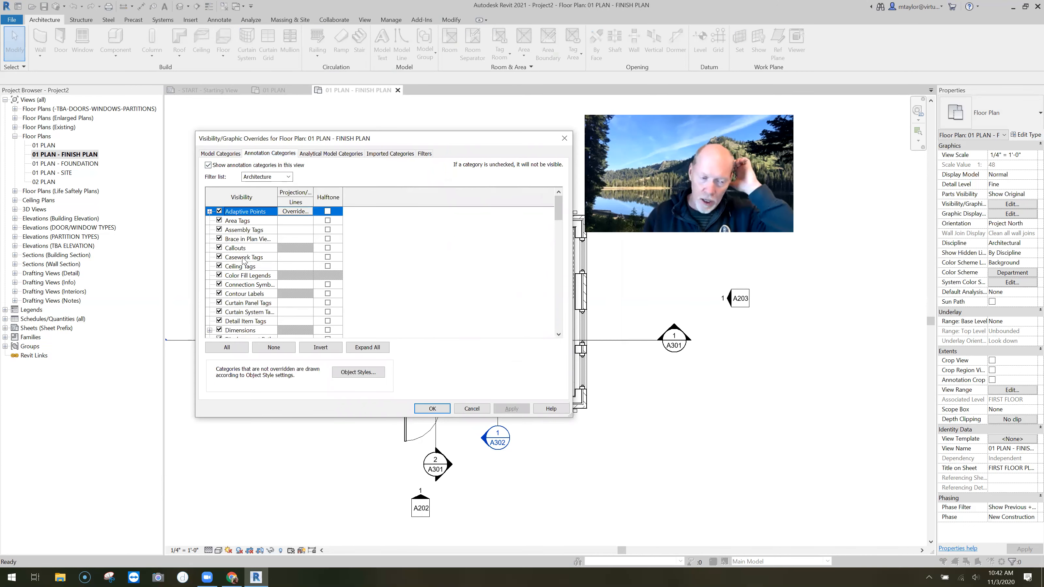
{"action": "key", "text": "c"}
{"action": "key", "text": "space"}
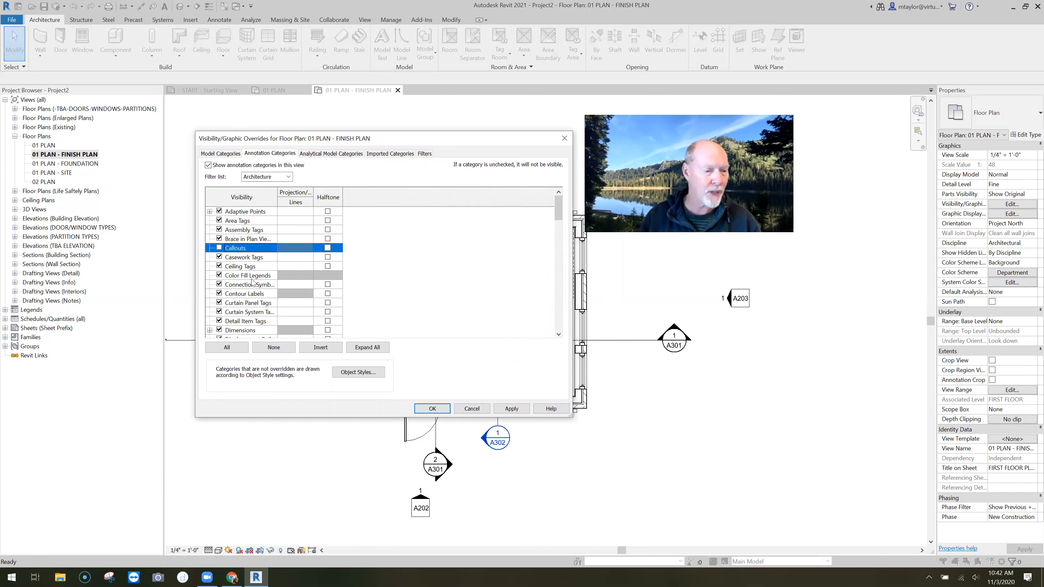
{"action": "scroll", "coordinate": [241, 270], "scroll_direction": "down", "scroll_amount": 3}
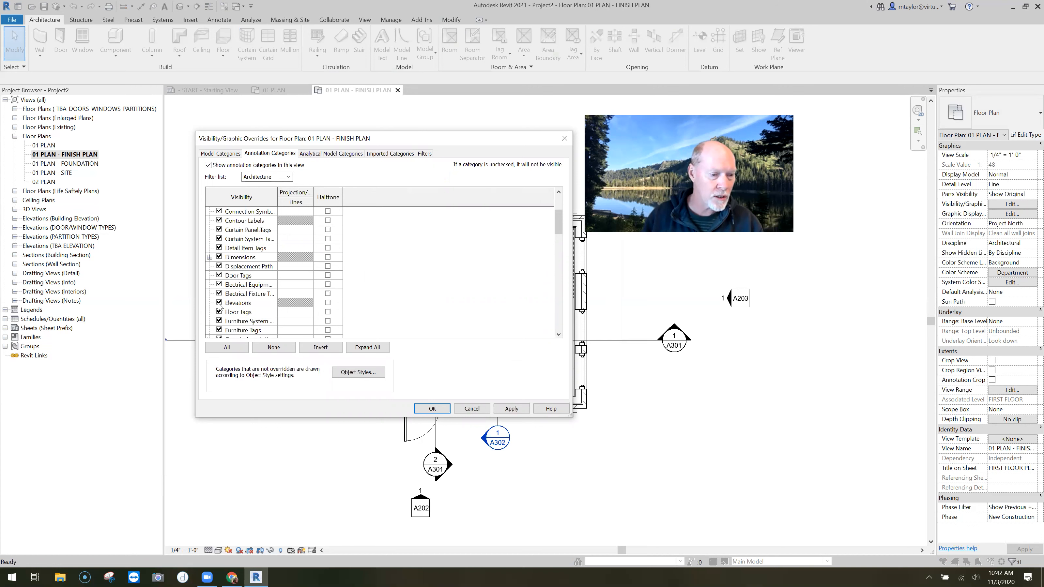
{"action": "left_click", "coordinate": [299, 293]}
{"action": "scroll", "coordinate": [231, 297], "scroll_direction": "down", "scroll_amount": 6}
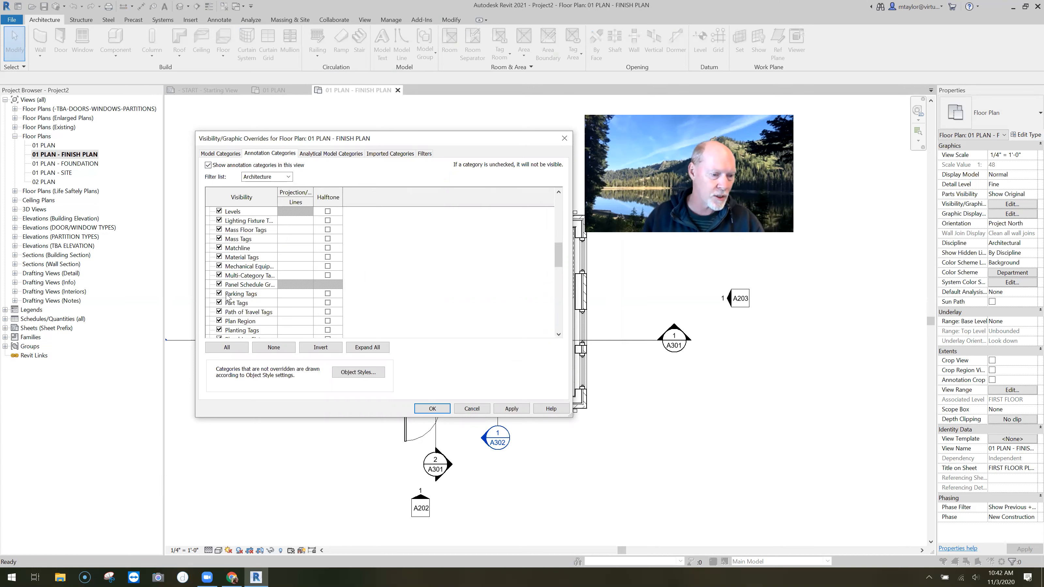
{"action": "scroll", "coordinate": [231, 294], "scroll_direction": "down", "scroll_amount": 4}
{"action": "scroll", "coordinate": [227, 311], "scroll_direction": "down", "scroll_amount": 2}
{"action": "left_click", "coordinate": [219, 311]}
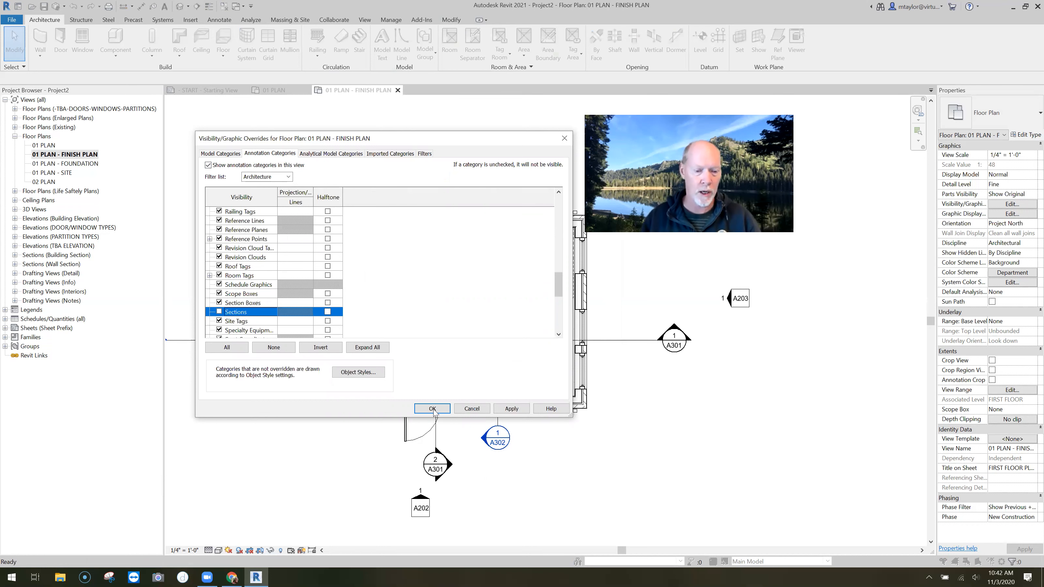
{"action": "key", "text": "Return"}
{"action": "scroll", "coordinate": [373, 456], "scroll_direction": "down", "scroll_amount": 3}
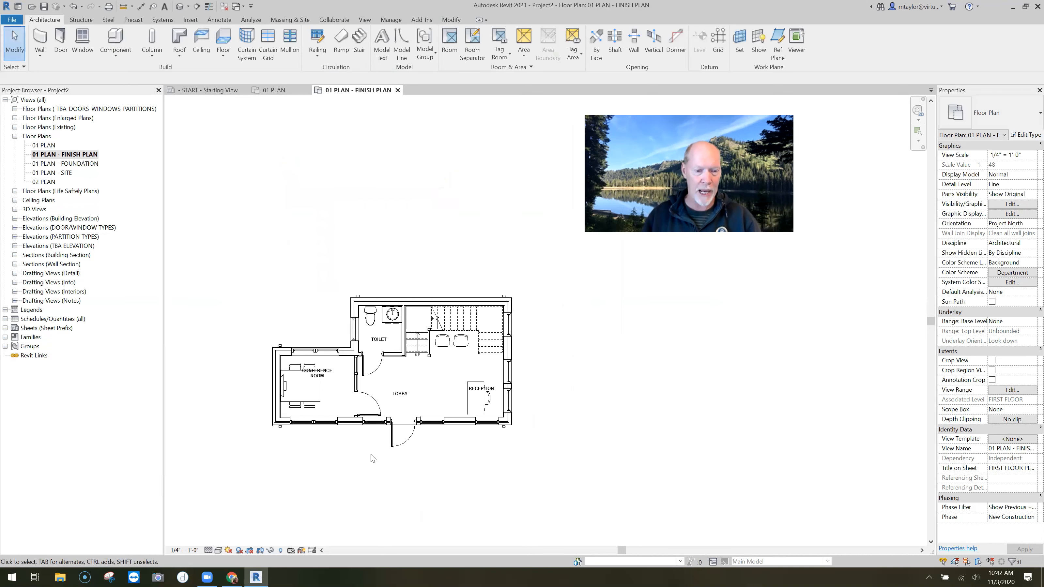
{"action": "scroll", "coordinate": [356, 443], "scroll_direction": "up", "scroll_amount": 1}
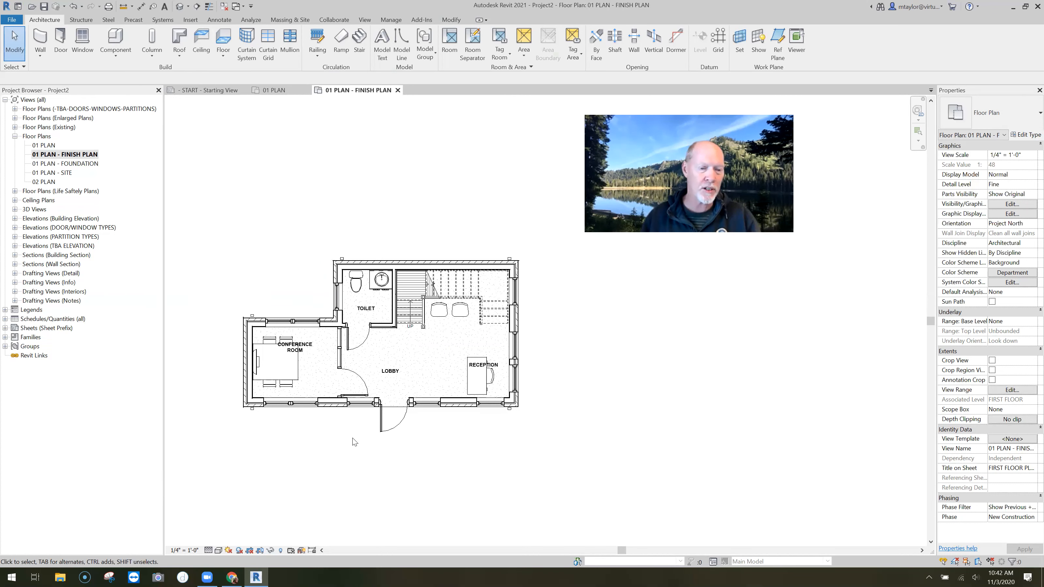
Override the Walls cut pattern in the finish plan with a <Solid fill> foreground coloured RGB 128-128-128.
{"action": "scroll", "coordinate": [353, 436], "scroll_direction": "up", "scroll_amount": 1}
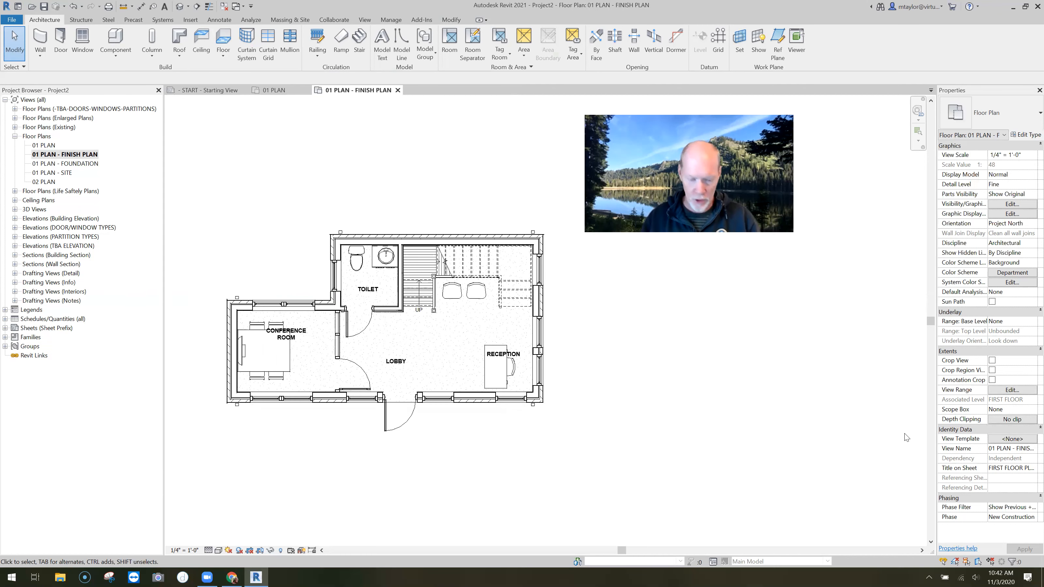
{"action": "key", "text": "v"}
{"action": "key", "text": "g"}
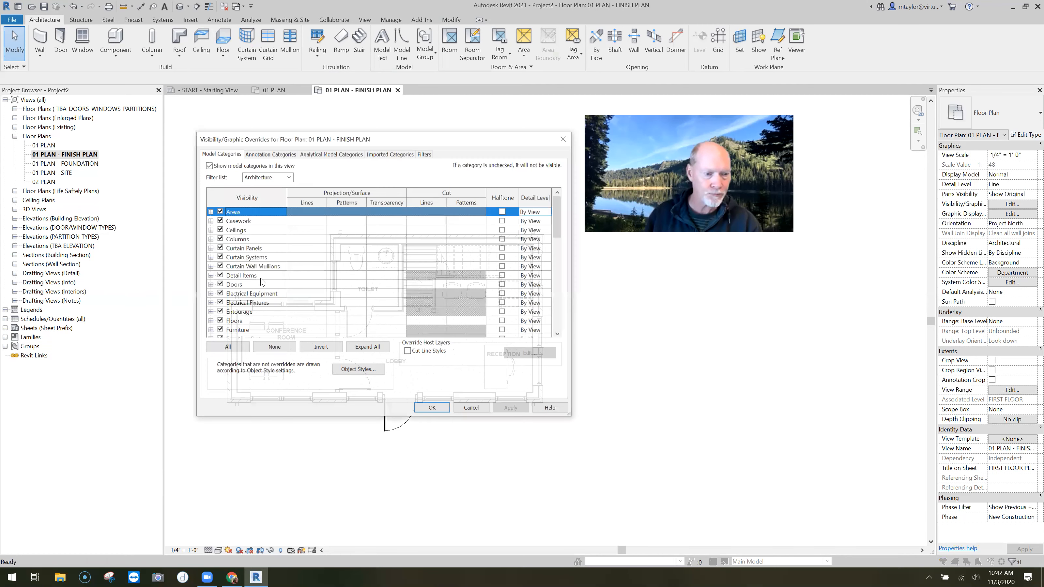
{"action": "scroll", "coordinate": [236, 293], "scroll_direction": "down", "scroll_amount": 5}
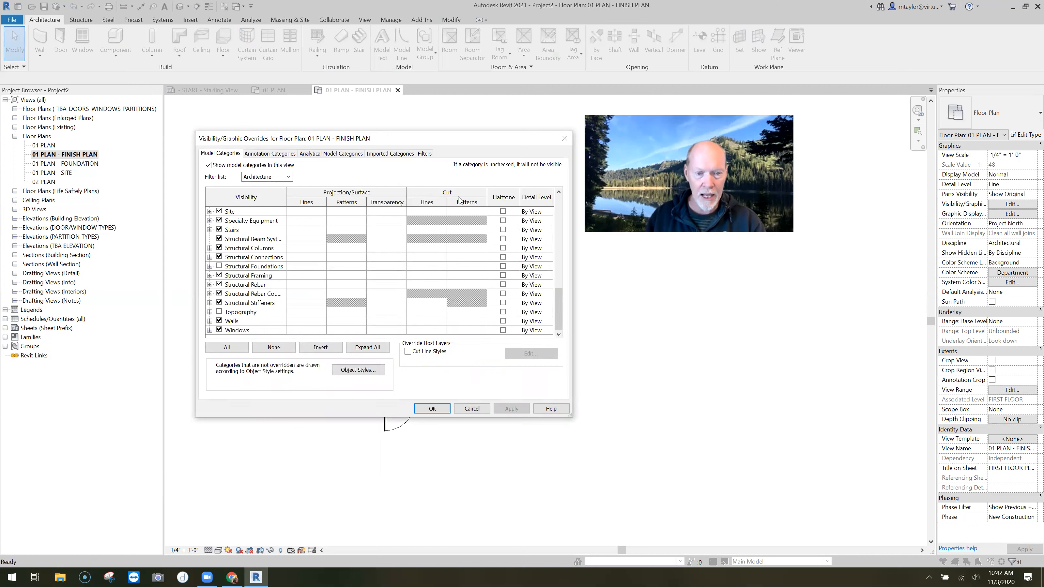
{"action": "left_click", "coordinate": [471, 323]}
{"action": "left_click", "coordinate": [473, 321]}
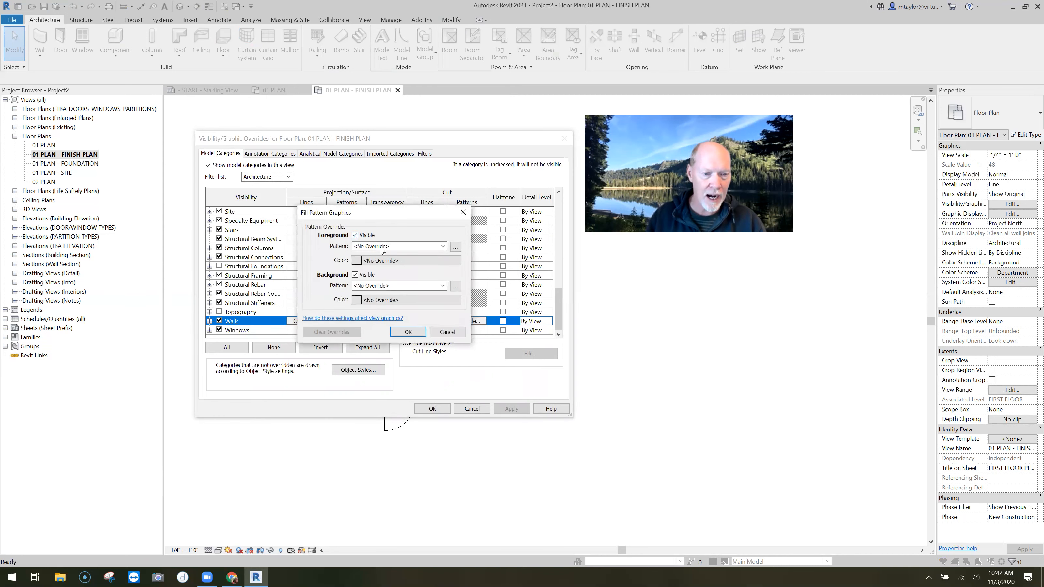
{"action": "left_click", "coordinate": [398, 246]}
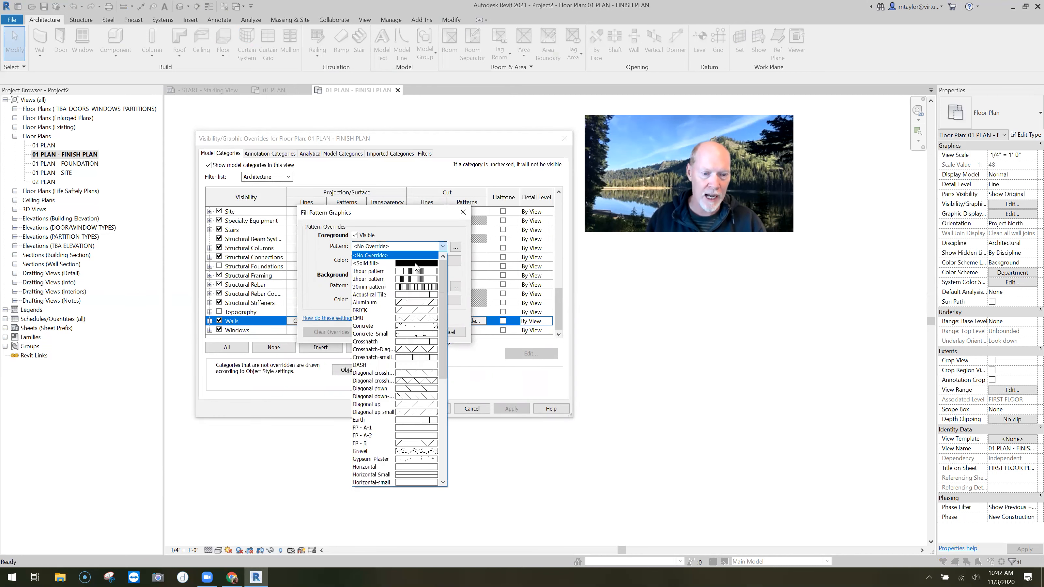
{"action": "left_click", "coordinate": [372, 263]}
{"action": "left_click", "coordinate": [398, 260]}
{"action": "left_click", "coordinate": [321, 266]}
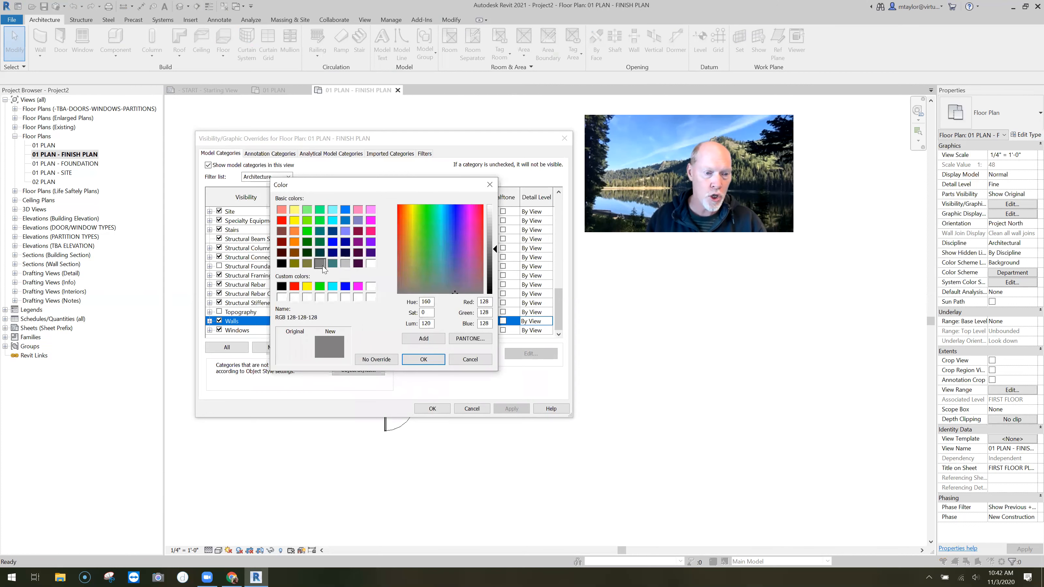
{"action": "left_click", "coordinate": [425, 360]}
{"action": "left_click", "coordinate": [414, 334]}
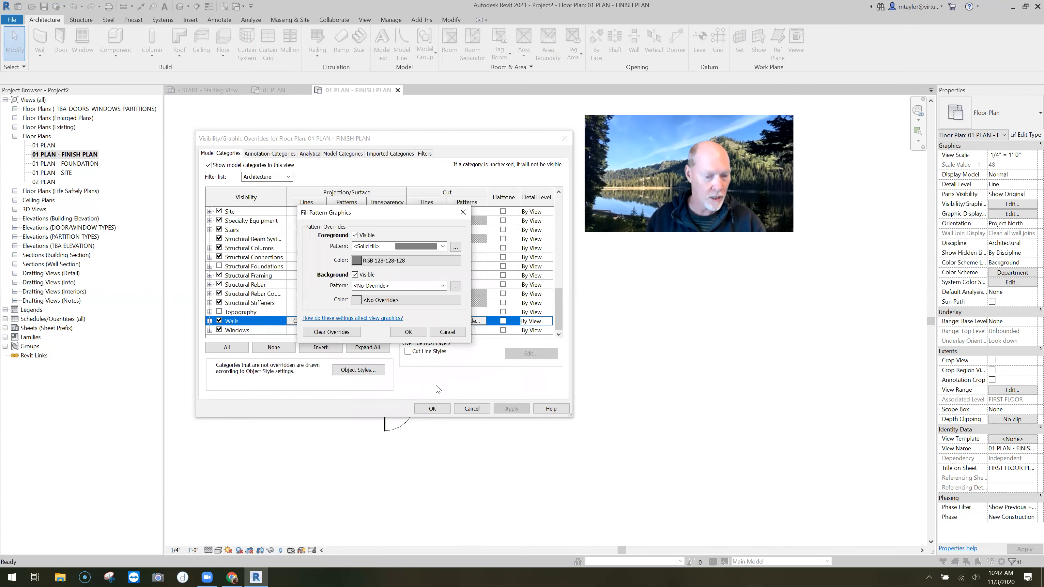
{"action": "left_click", "coordinate": [432, 409]}
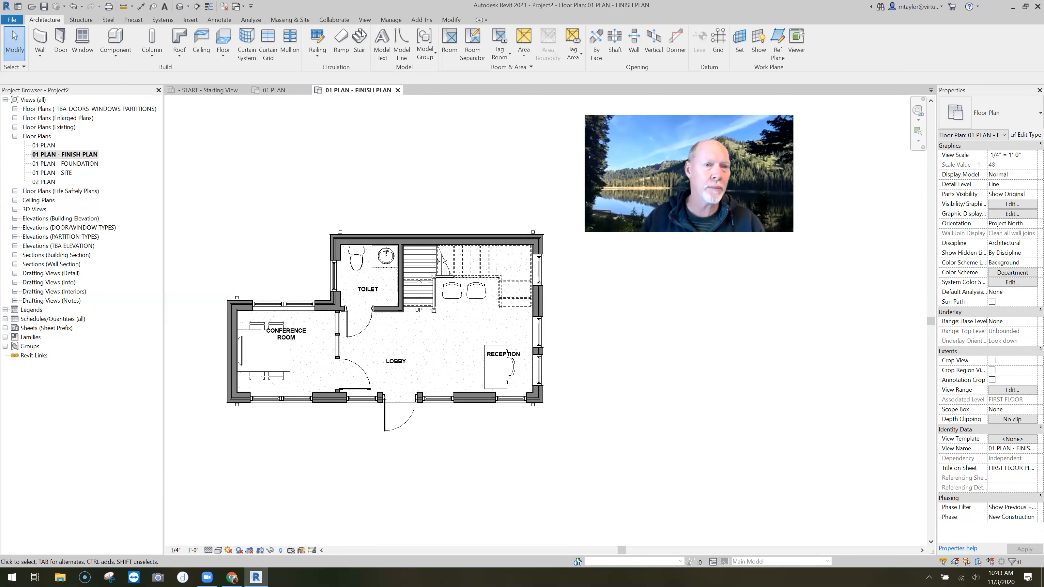
Place a color fill legend above the building in the finish plan.
{"action": "left_click", "coordinate": [367, 21]}
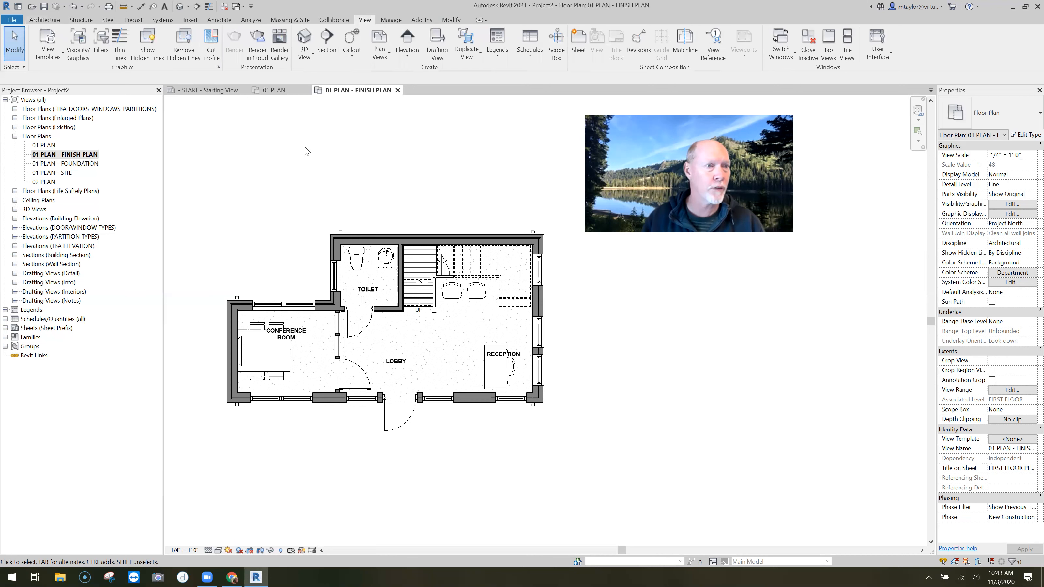
{"action": "left_click", "coordinate": [222, 21]}
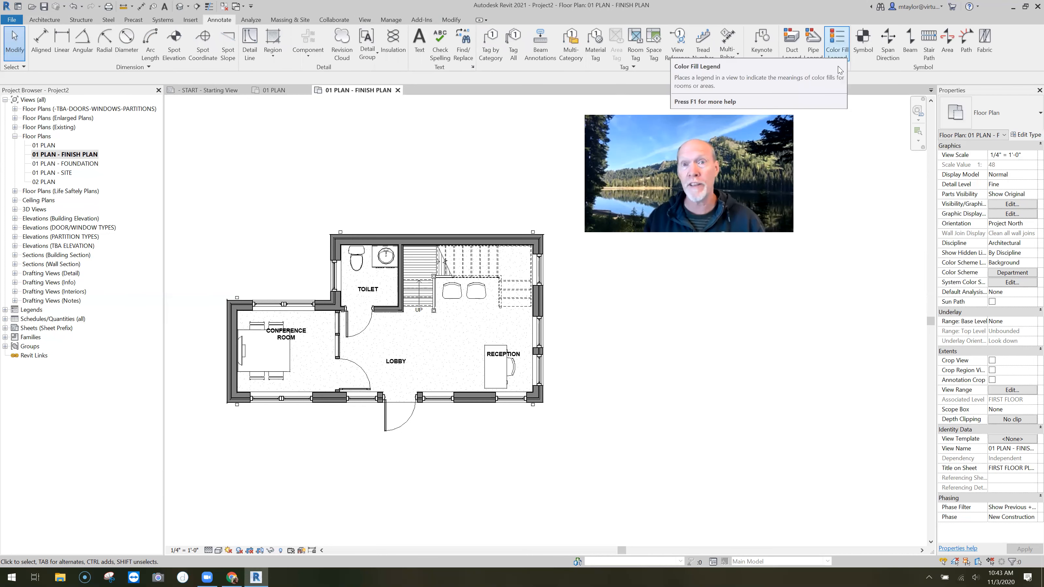
{"action": "left_click", "coordinate": [836, 43]}
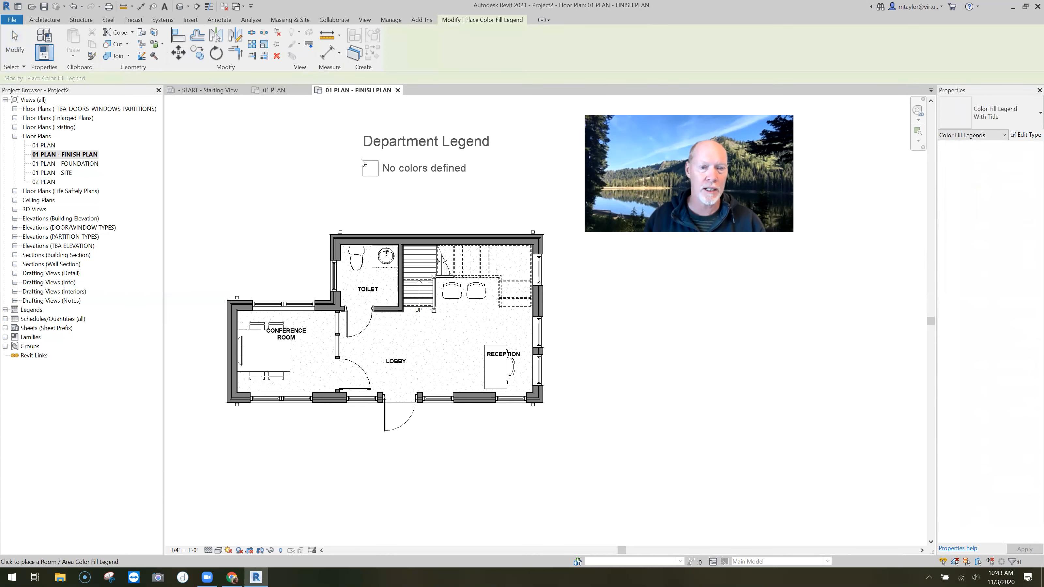
{"action": "left_click", "coordinate": [446, 193]}
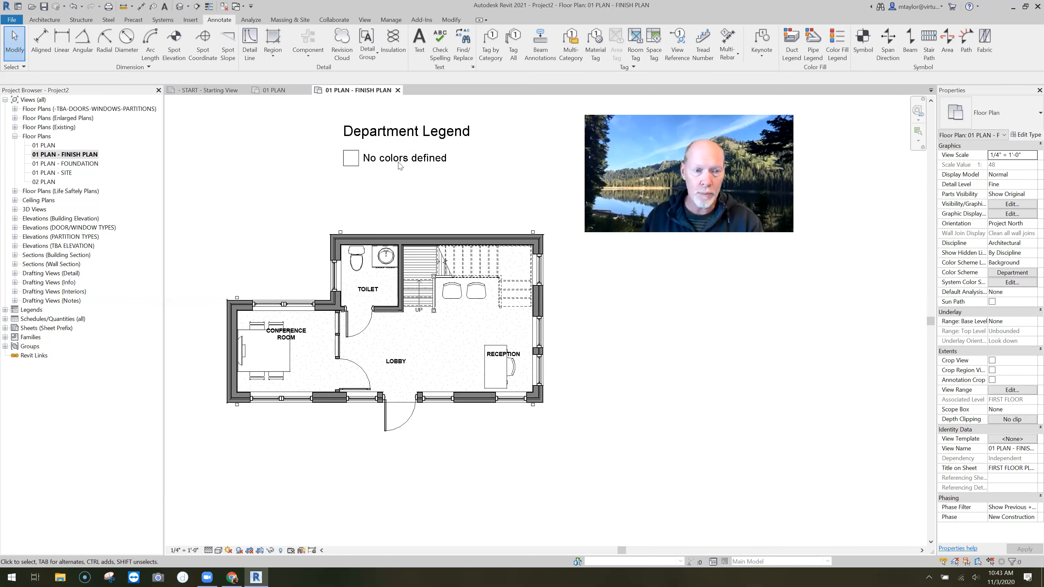
Duplicate the legend's Department room color scheme as FLOOR FINISH LEGEND.
{"action": "left_click", "coordinate": [454, 185]}
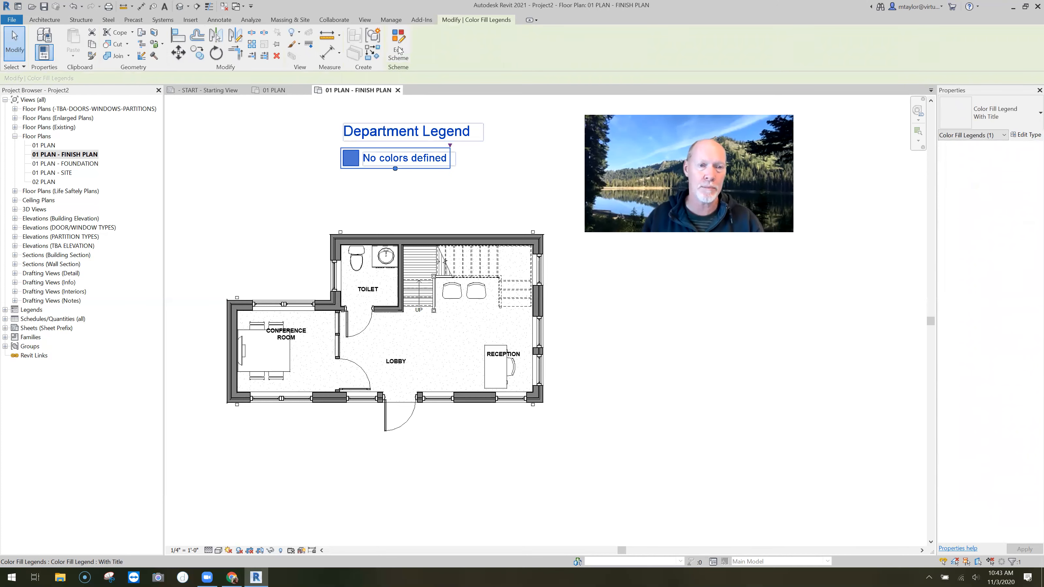
{"action": "left_click", "coordinate": [399, 49]}
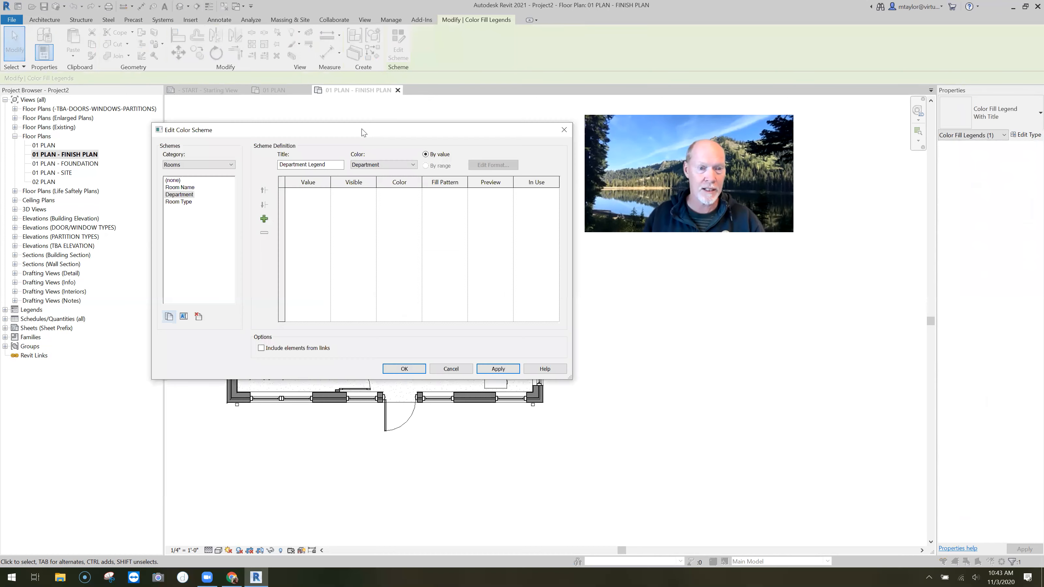
{"action": "mouse_move", "coordinate": [341, 129]}
{"action": "left_mouse_down"}
{"action": "mouse_move", "coordinate": [385, 131]}
{"action": "mouse_move", "coordinate": [347, 118]}
{"action": "left_mouse_up"}
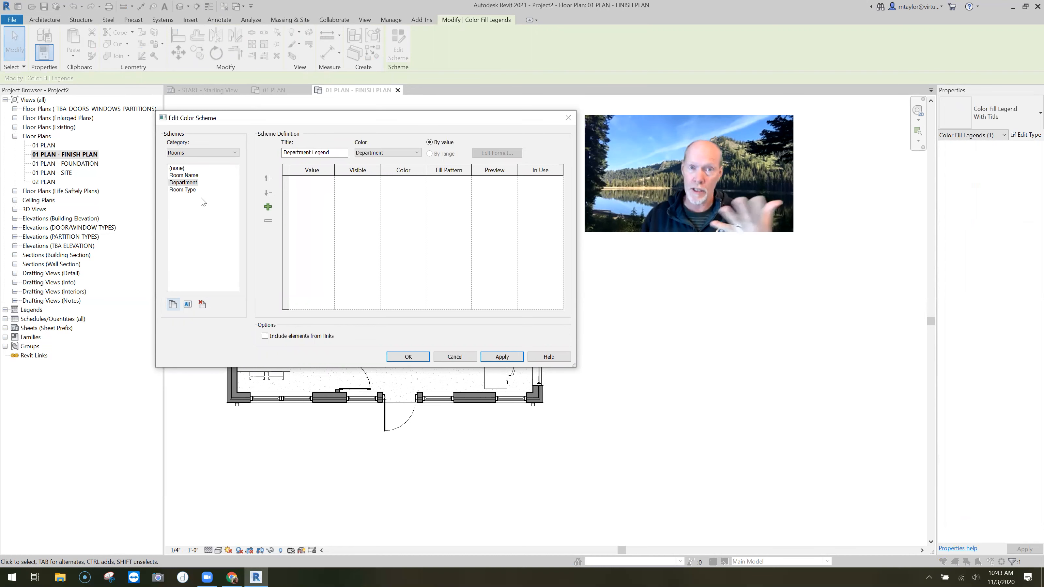
{"action": "left_click", "coordinate": [211, 198]}
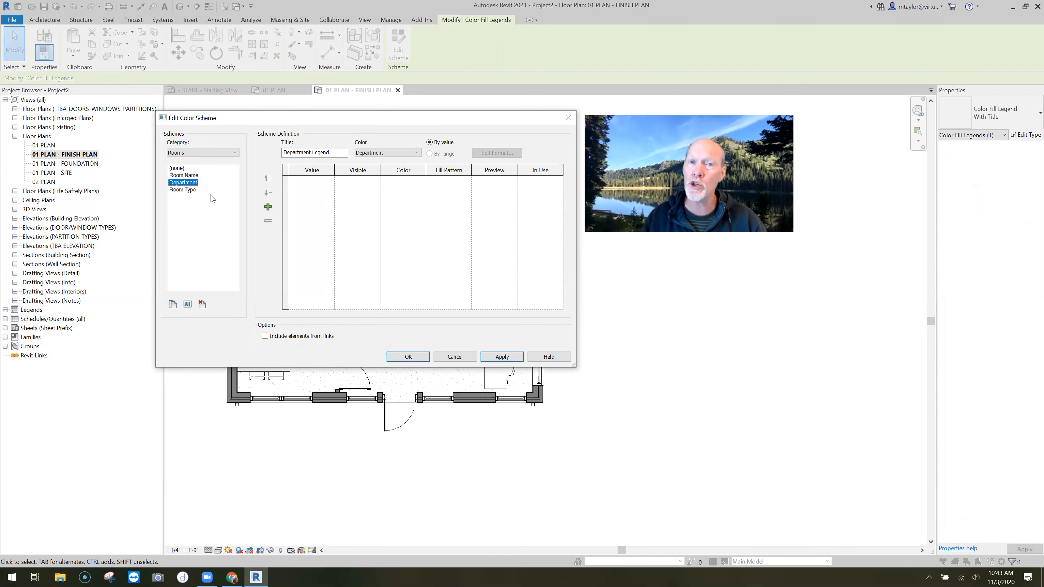
{"action": "left_click", "coordinate": [172, 304]}
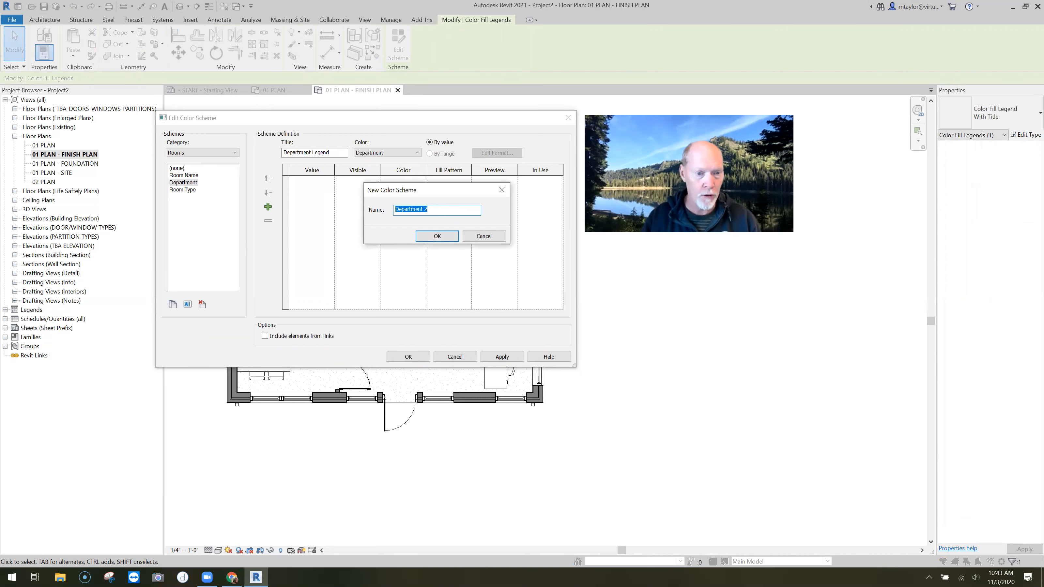
{"action": "type", "text": "FLOOR FINISH"}
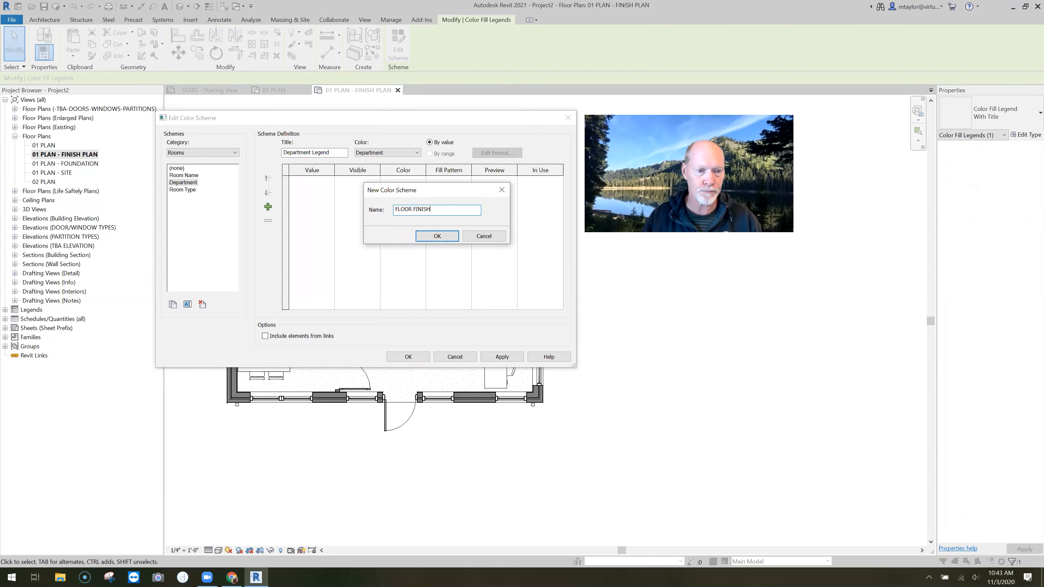
{"action": "type", "text": " LEGEND"}
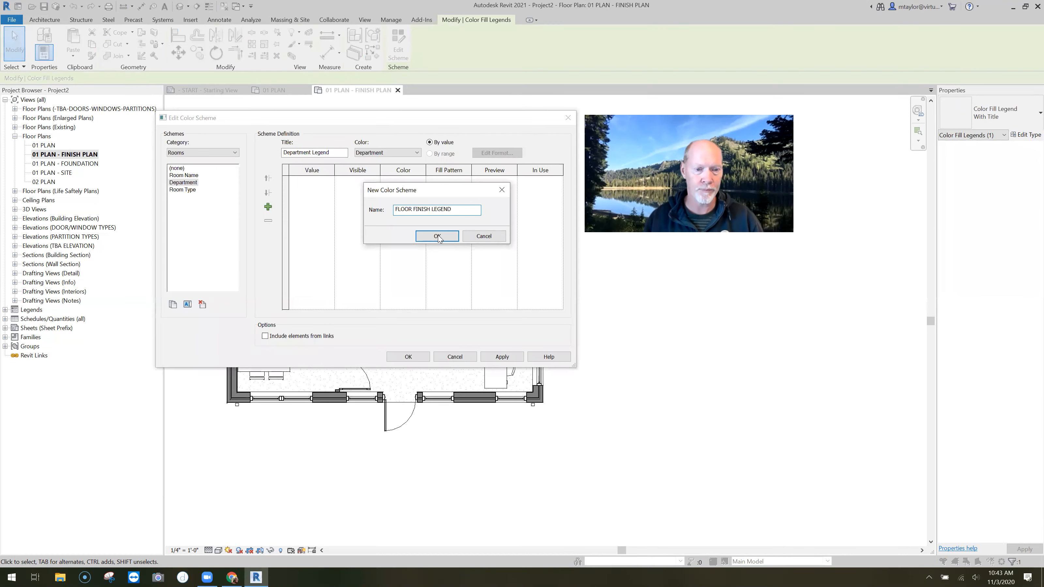
{"action": "left_click", "coordinate": [437, 236]}
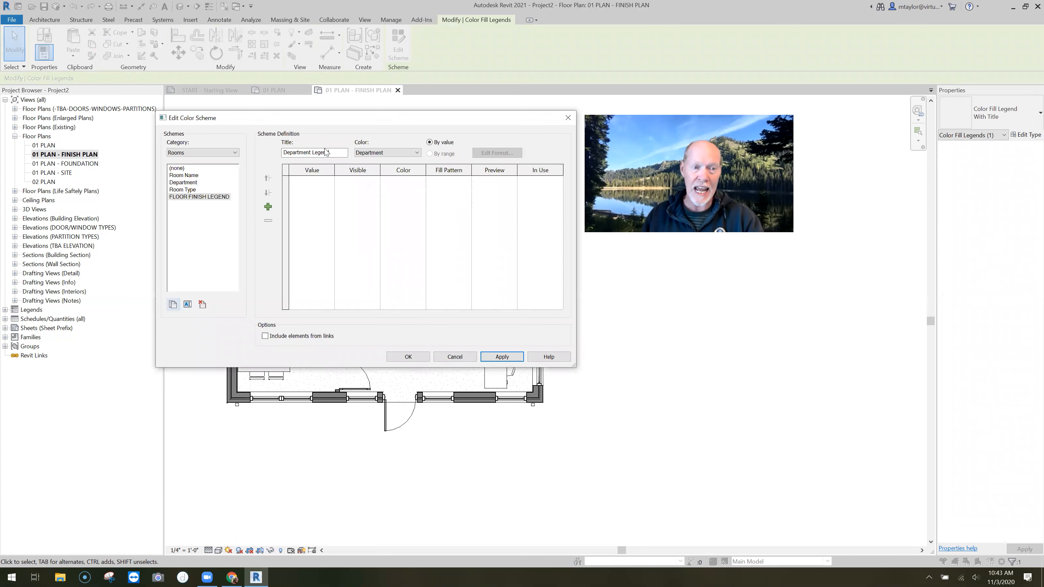
Set the title of the new color scheme to FLOOR FINISH LEGEND.
{"action": "left_click_drag", "start_coordinate": [335, 153], "coordinate": [269, 160]}
{"action": "type", "text": "FLOOR"}
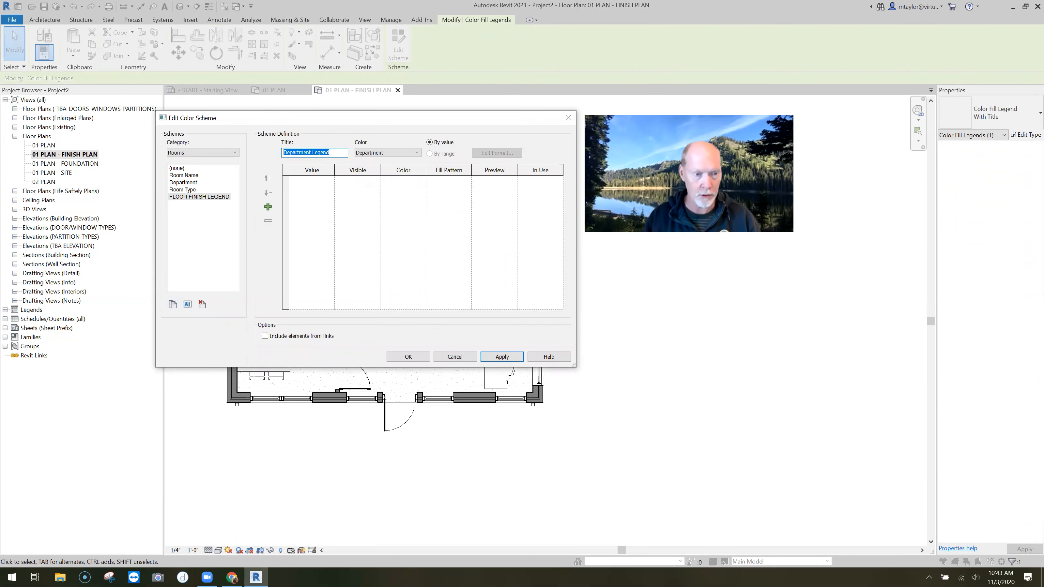
{"action": "type", "text": "NISH LEGEND"}
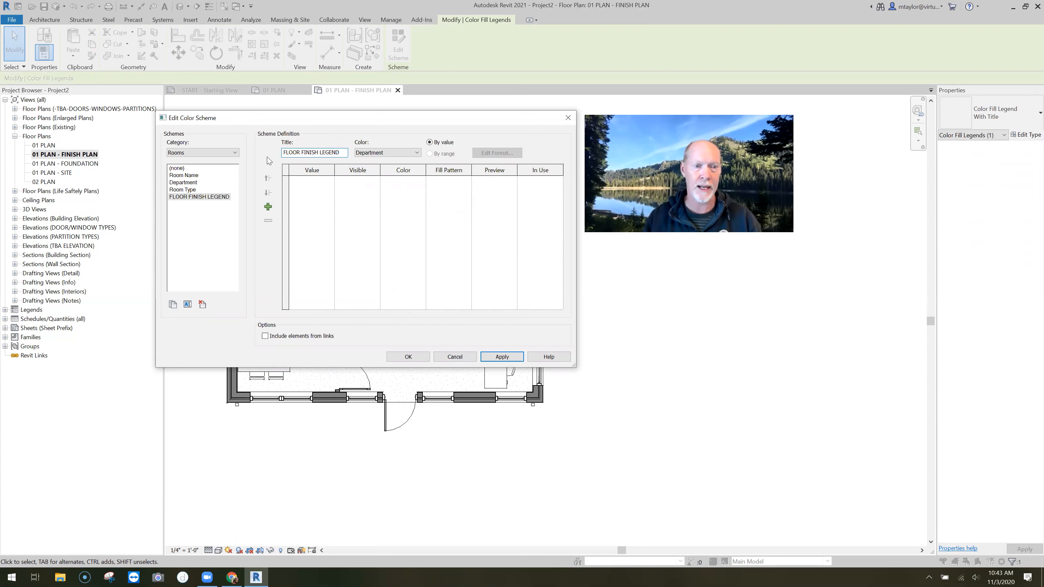
Color the FLOOR FINISH LEGEND scheme by the Floor Finish parameter and apply it to the legend.
{"action": "left_click", "coordinate": [383, 153]}
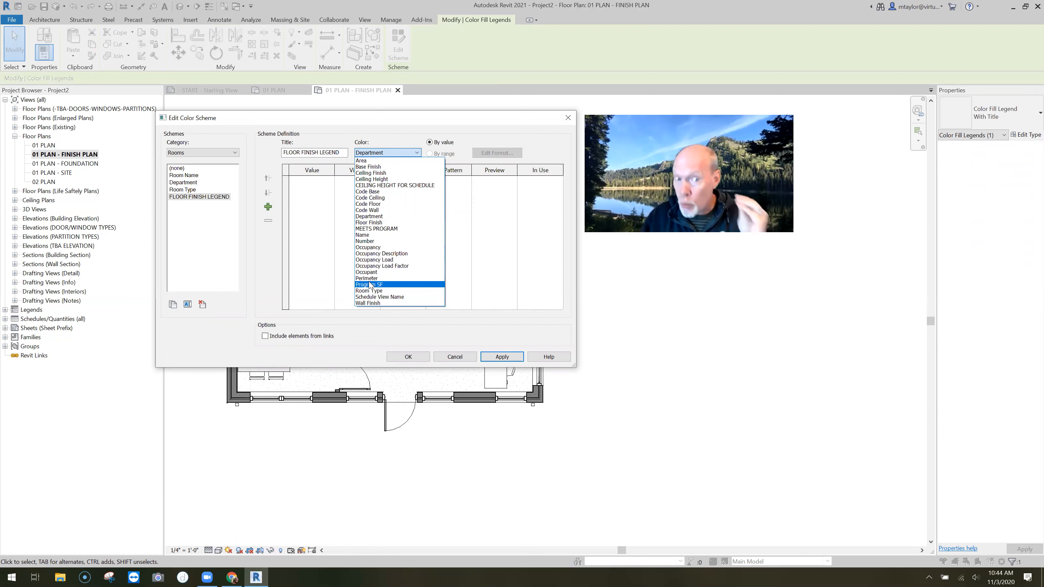
{"action": "left_click", "coordinate": [381, 223]}
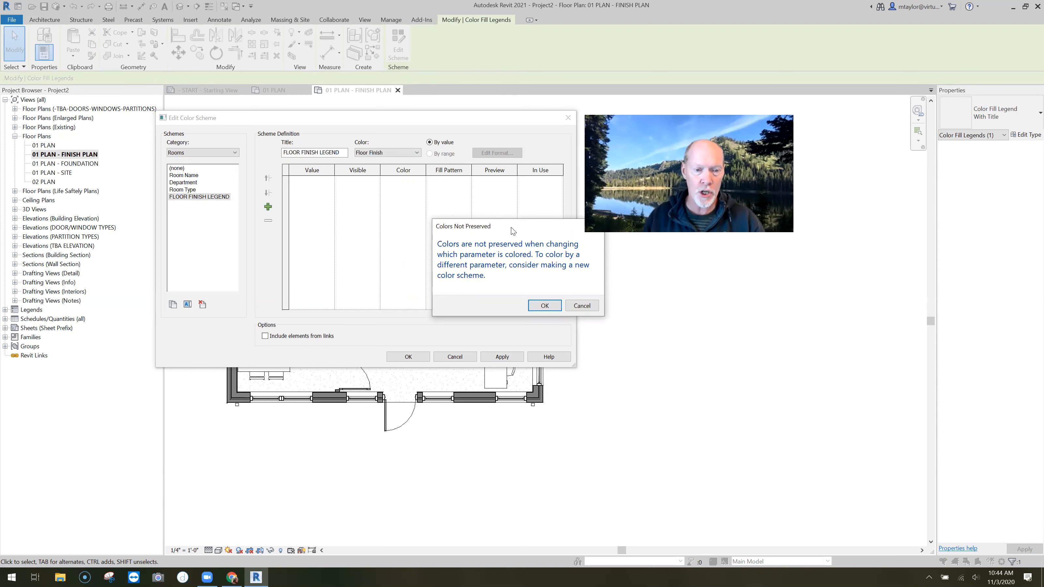
{"action": "left_click_drag", "start_coordinate": [512, 227], "coordinate": [459, 221]}
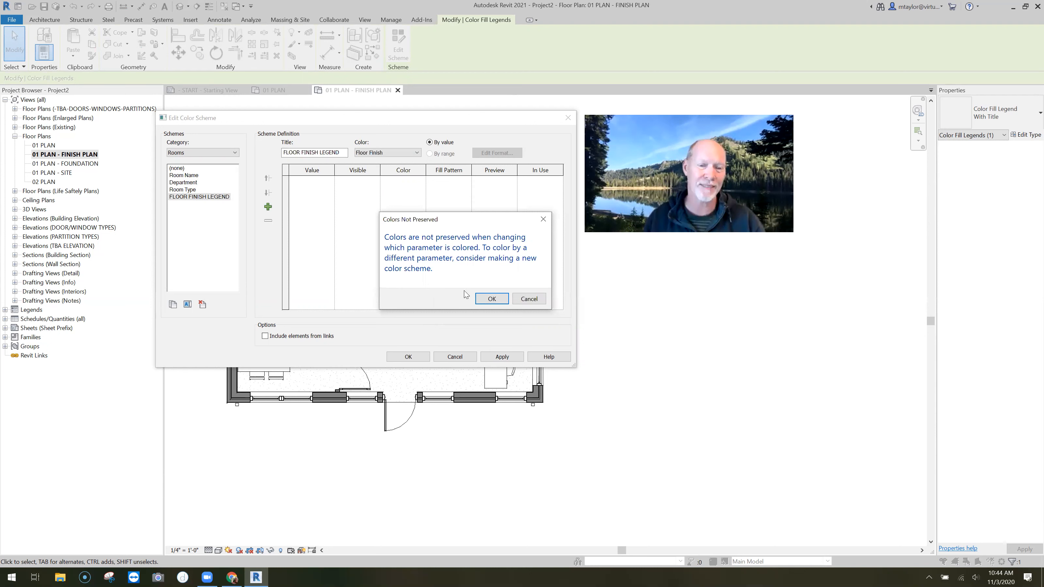
{"action": "left_click", "coordinate": [495, 300]}
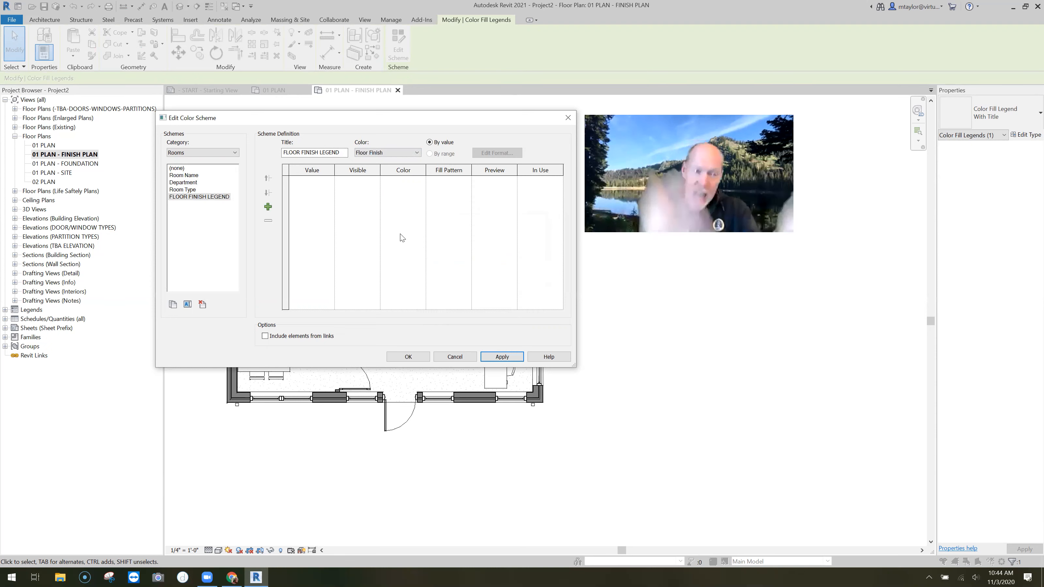
{"action": "left_click", "coordinate": [409, 357]}
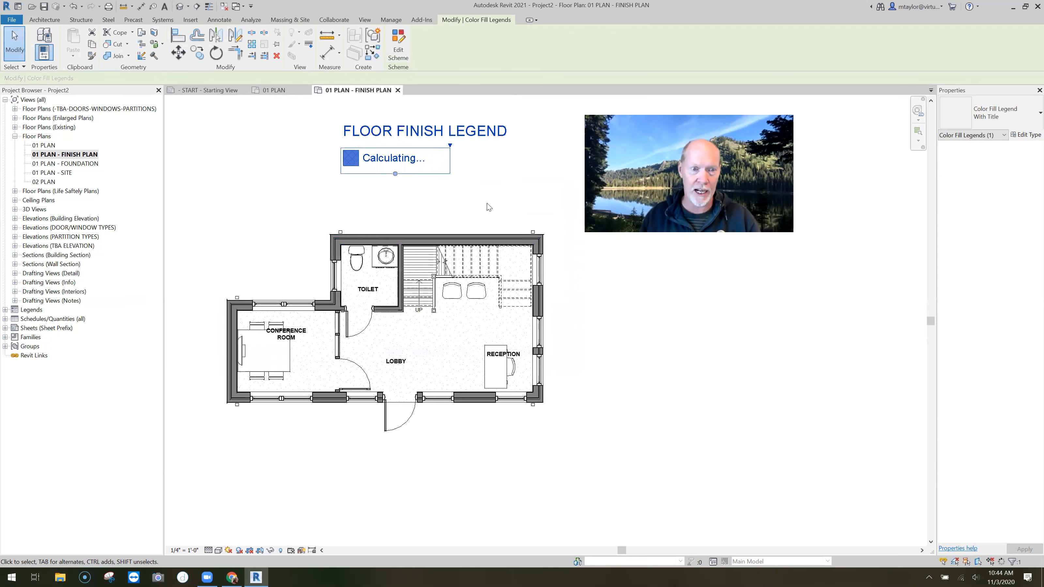
{"action": "left_click", "coordinate": [508, 206]}
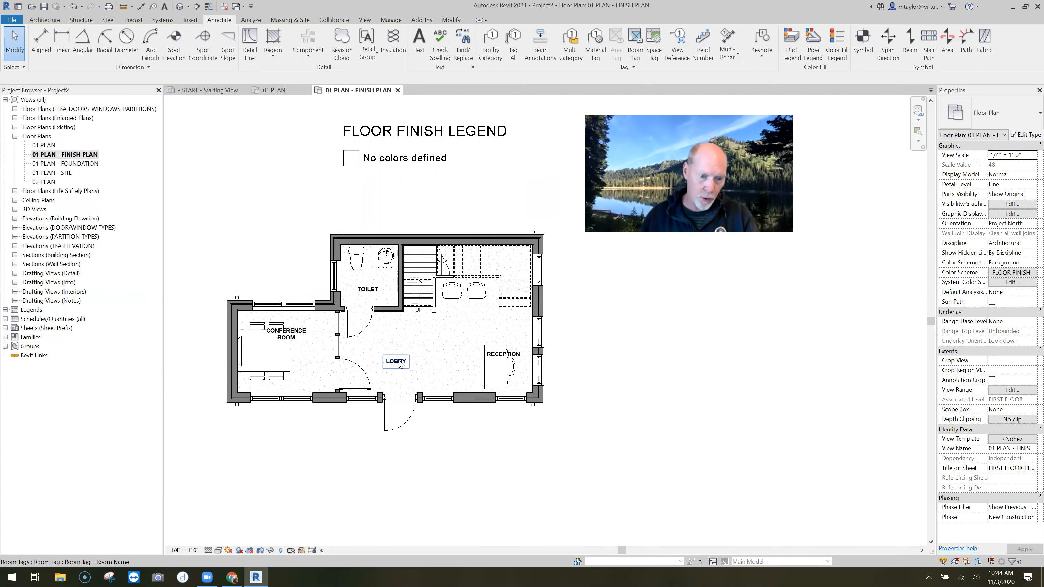
Turn off the foreground and background surface patterns of the Floors category in the finish plan.
{"action": "scroll", "coordinate": [402, 364], "scroll_direction": "up", "scroll_amount": 1}
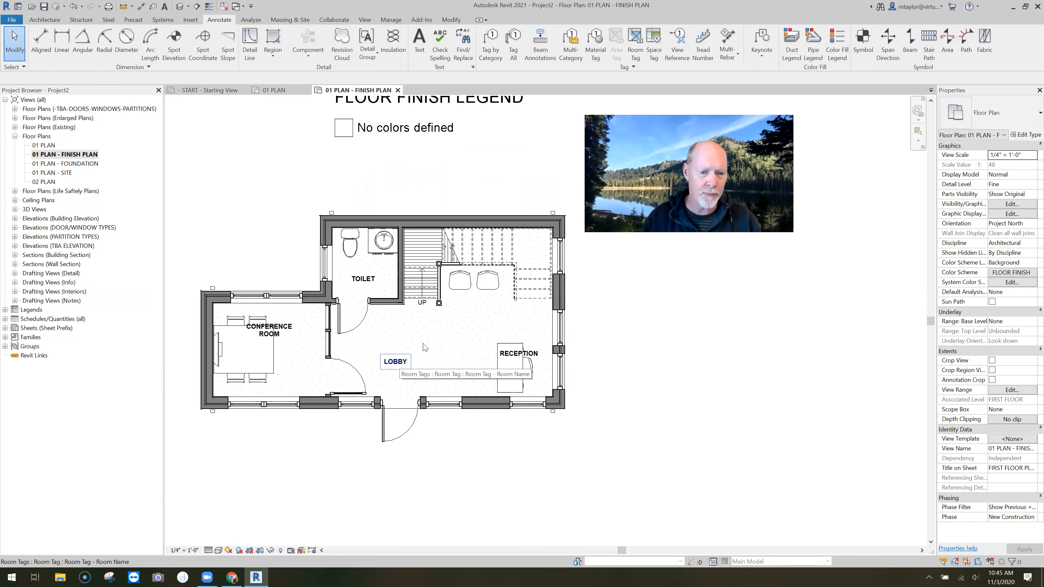
{"action": "scroll", "coordinate": [429, 345], "scroll_direction": "up", "scroll_amount": 1}
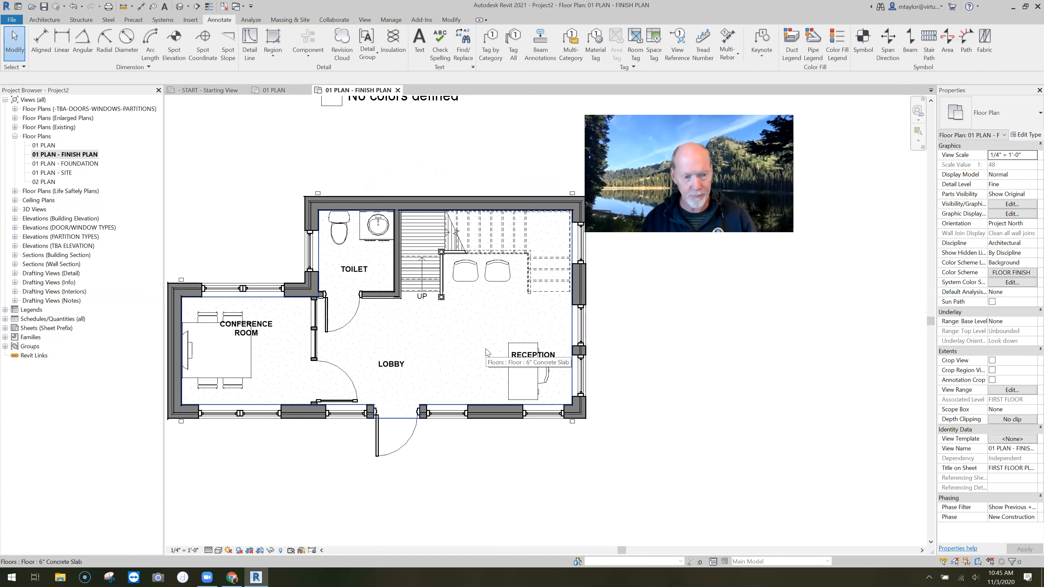
{"action": "key", "text": "v"}
{"action": "key", "text": "v"}
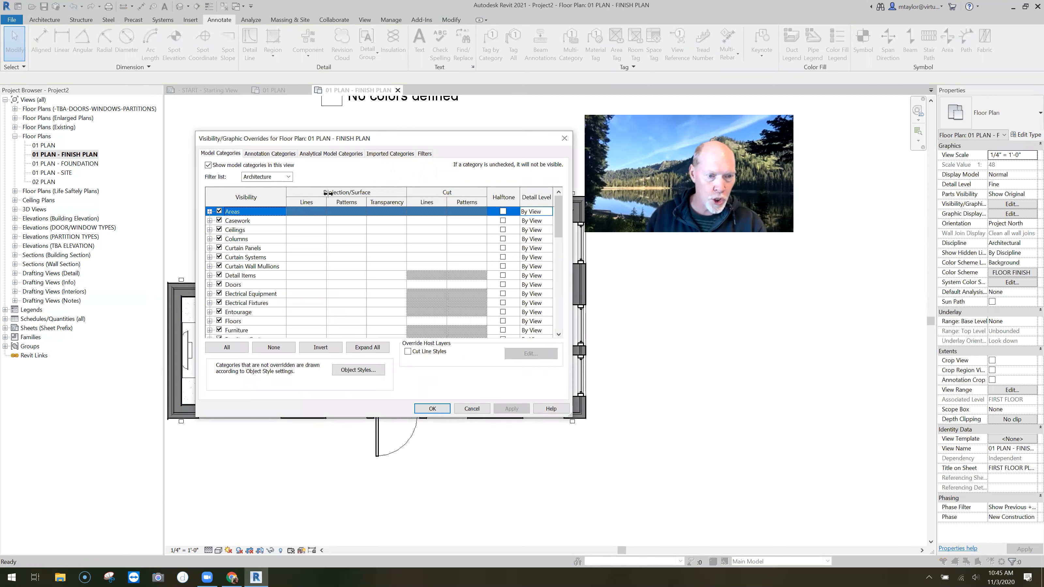
{"action": "left_click", "coordinate": [347, 322]}
{"action": "left_click", "coordinate": [356, 235]}
{"action": "left_click", "coordinate": [356, 275]}
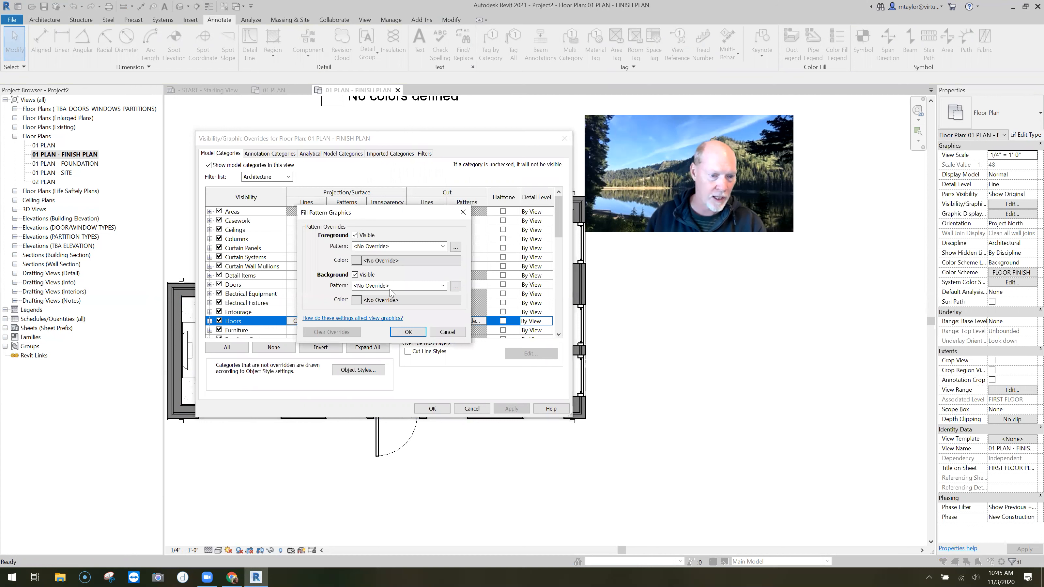
{"action": "left_click", "coordinate": [440, 407]}
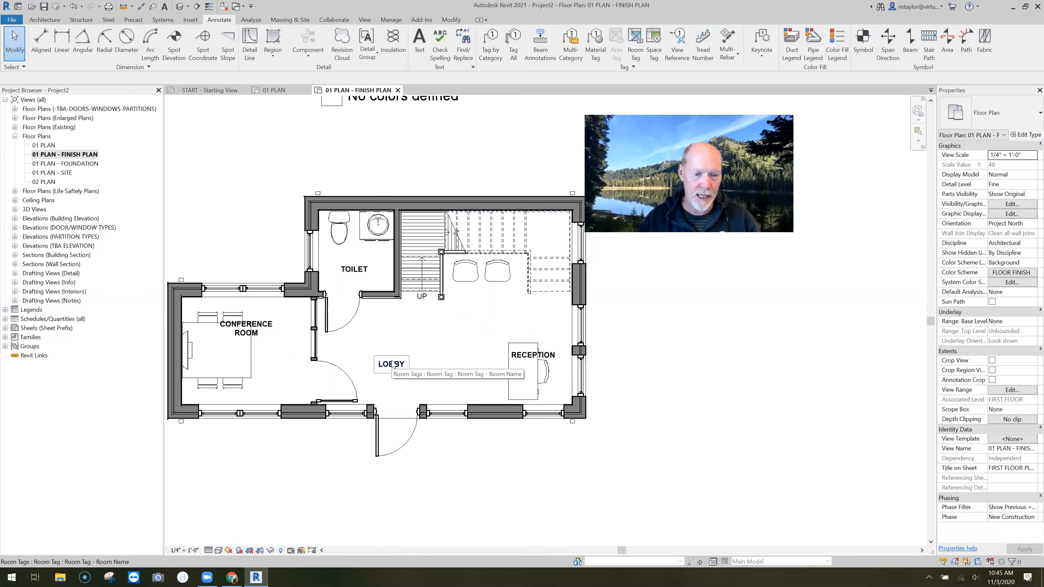
Set the Floor Finish of the LOBBY room to TERRAZZO.
{"action": "key", "text": "Tab"}
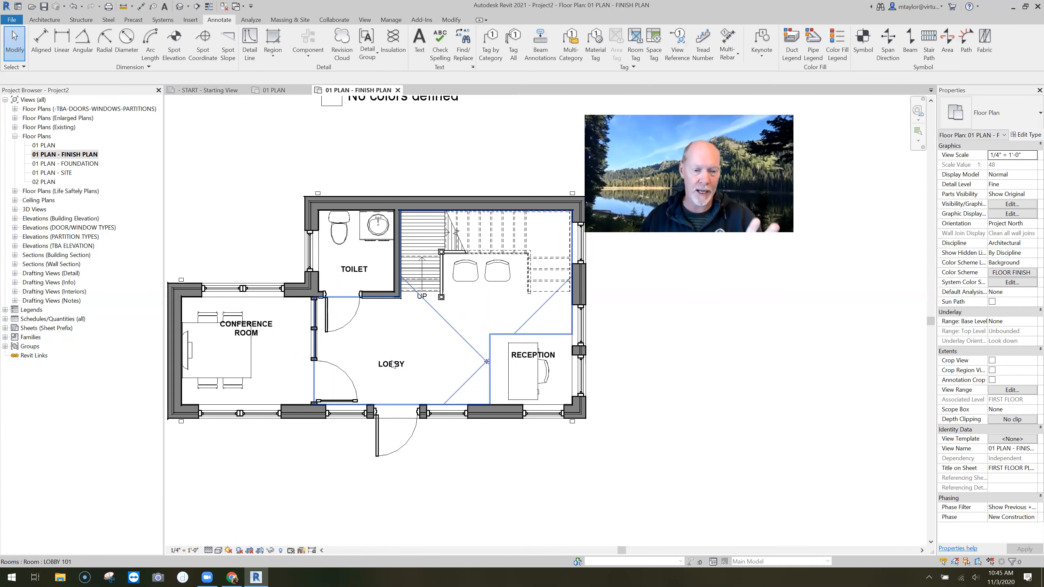
{"action": "left_click", "coordinate": [391, 364]}
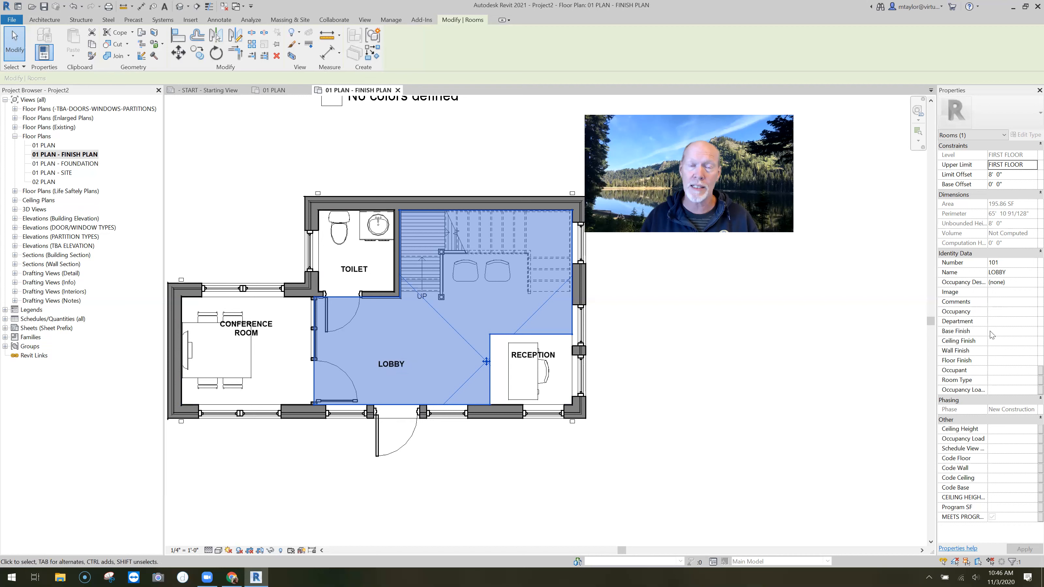
{"action": "left_click", "coordinate": [996, 361]}
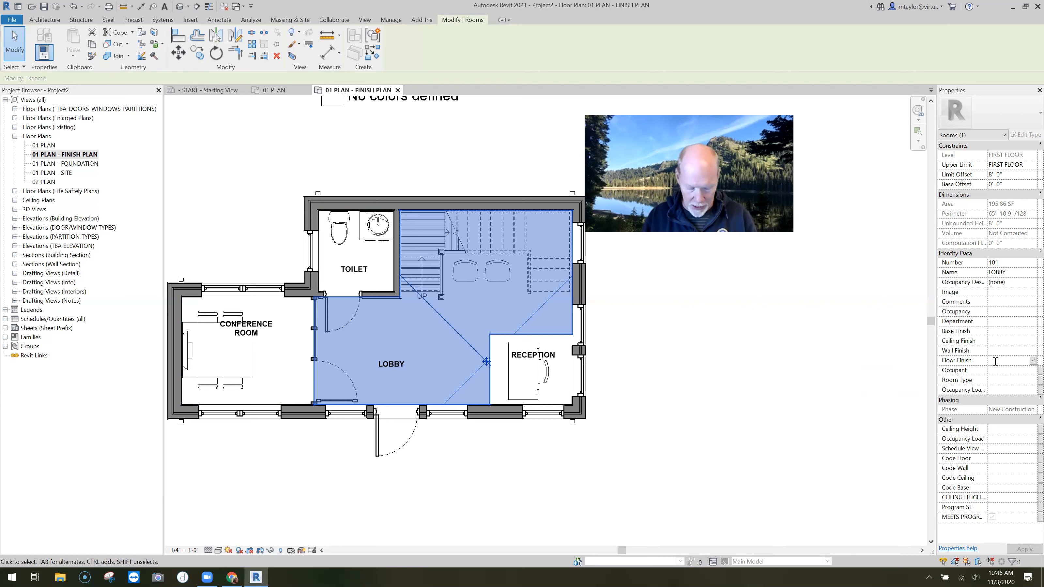
{"action": "type", "text": "TERR"}
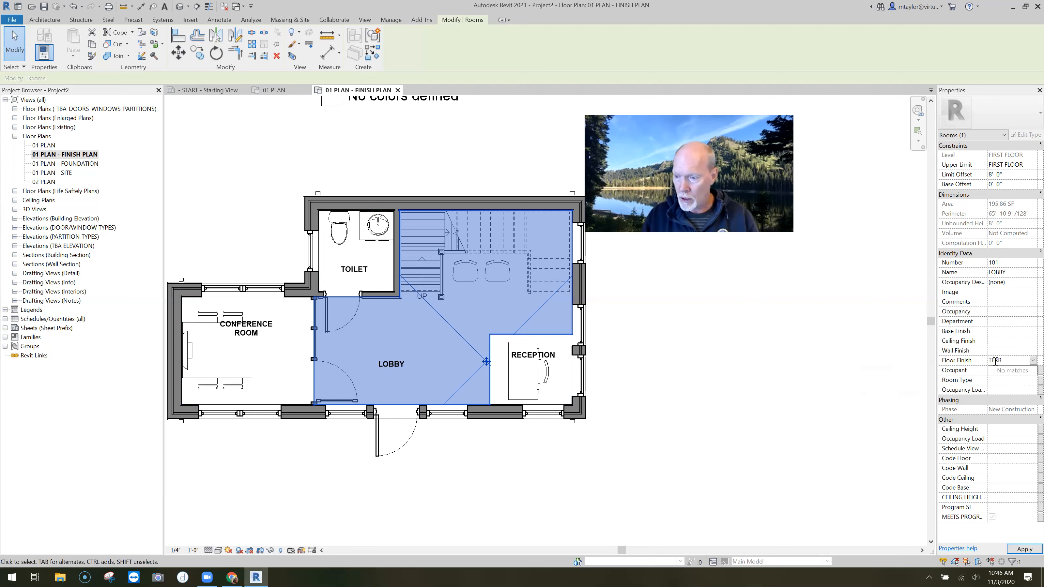
{"action": "type", "text": "AZZO"}
{"action": "key", "text": "Return"}
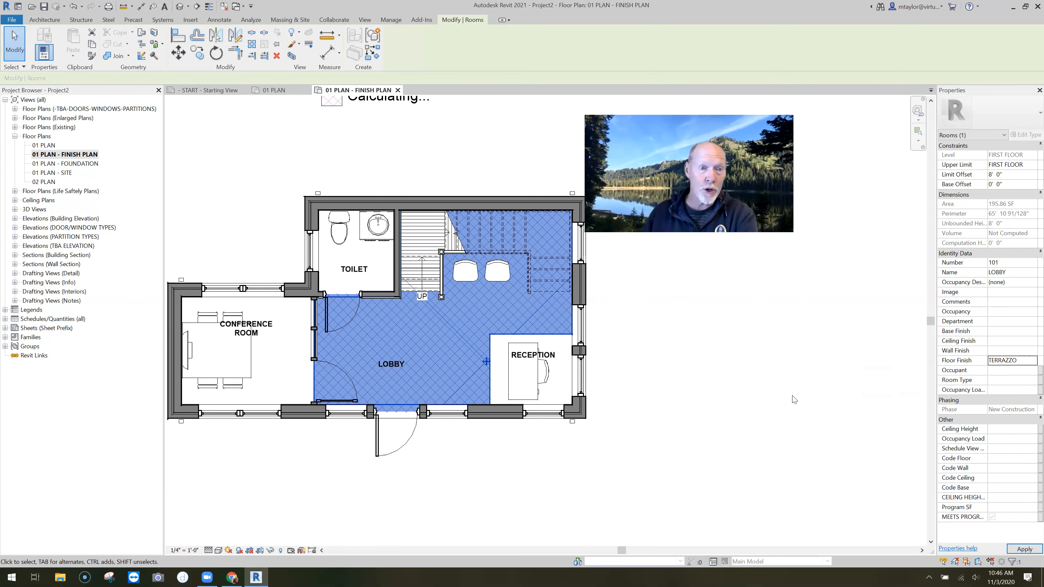
{"action": "key", "text": "Escape"}
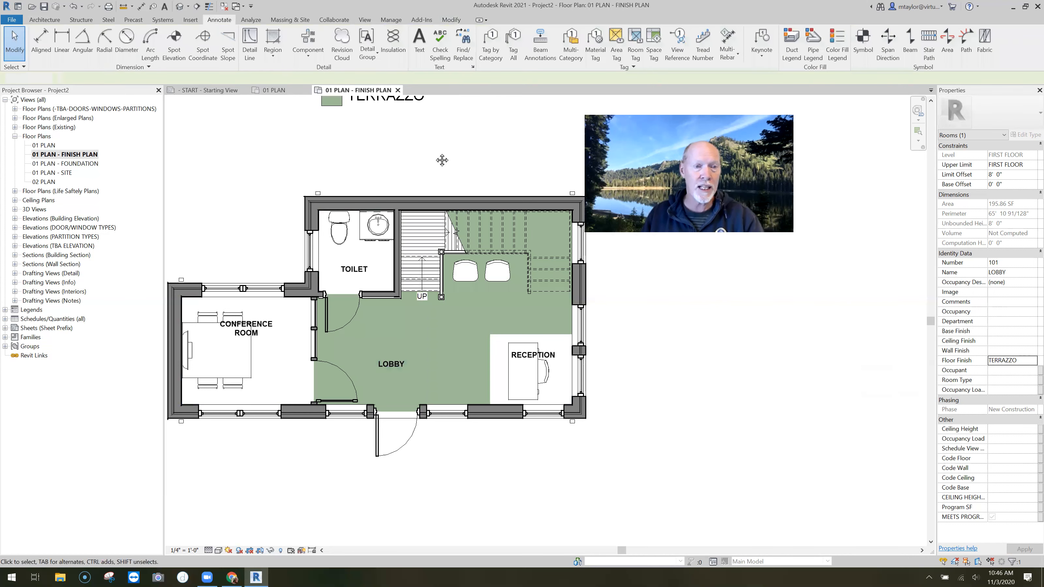
{"action": "scroll", "coordinate": [441, 199], "scroll_direction": "down", "scroll_amount": 1}
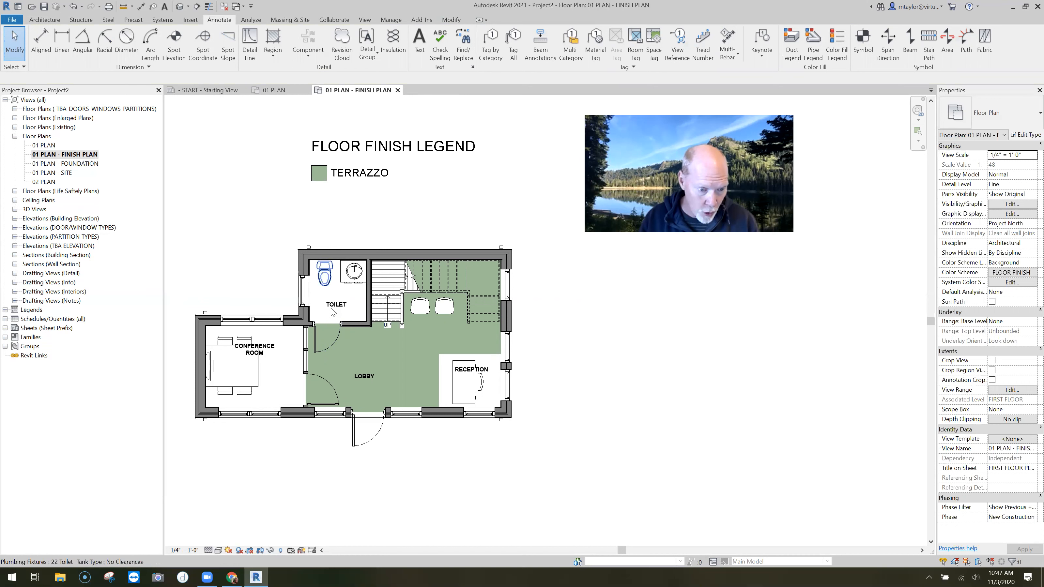
Set the Floor Finish of the TOILET room to CERAMIC TILE.
{"action": "scroll", "coordinate": [338, 313], "scroll_direction": "up", "scroll_amount": 2}
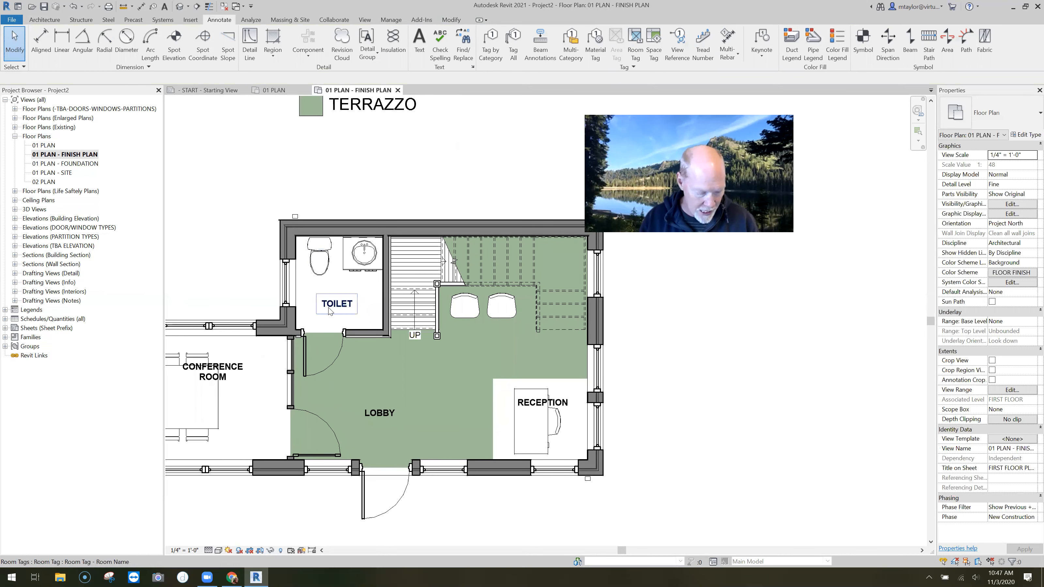
{"action": "key", "text": "Tab"}
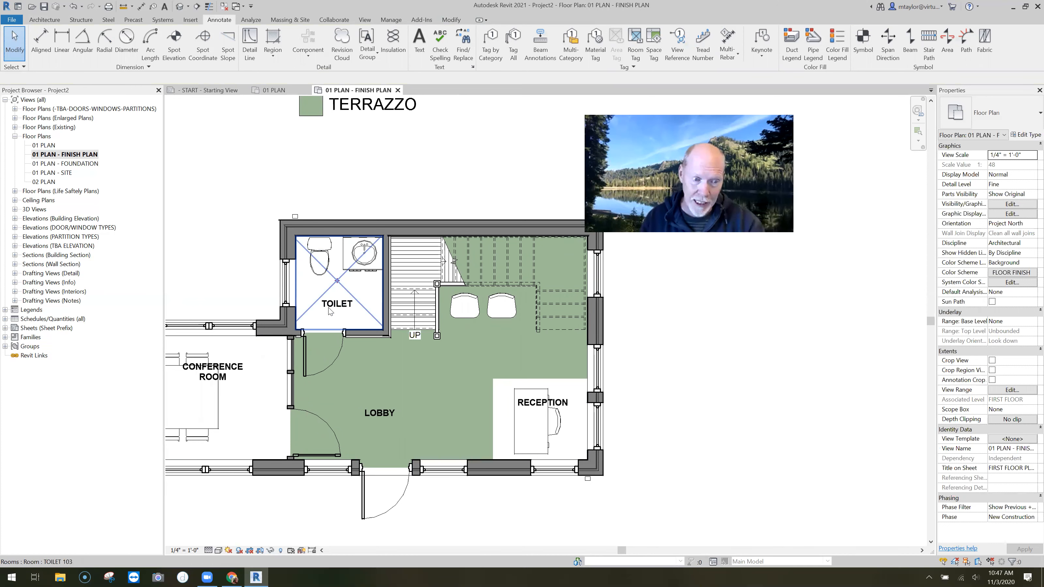
{"action": "left_click", "coordinate": [330, 311]}
{"action": "left_click", "coordinate": [995, 362]}
{"action": "type", "text": "CERAMIC TILE"}
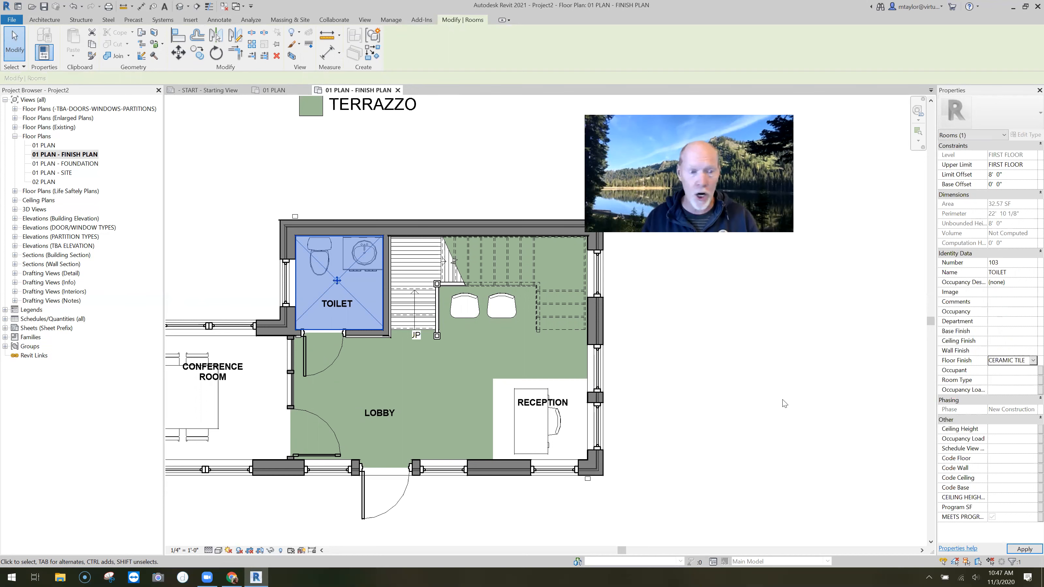
{"action": "left_click", "coordinate": [697, 393]}
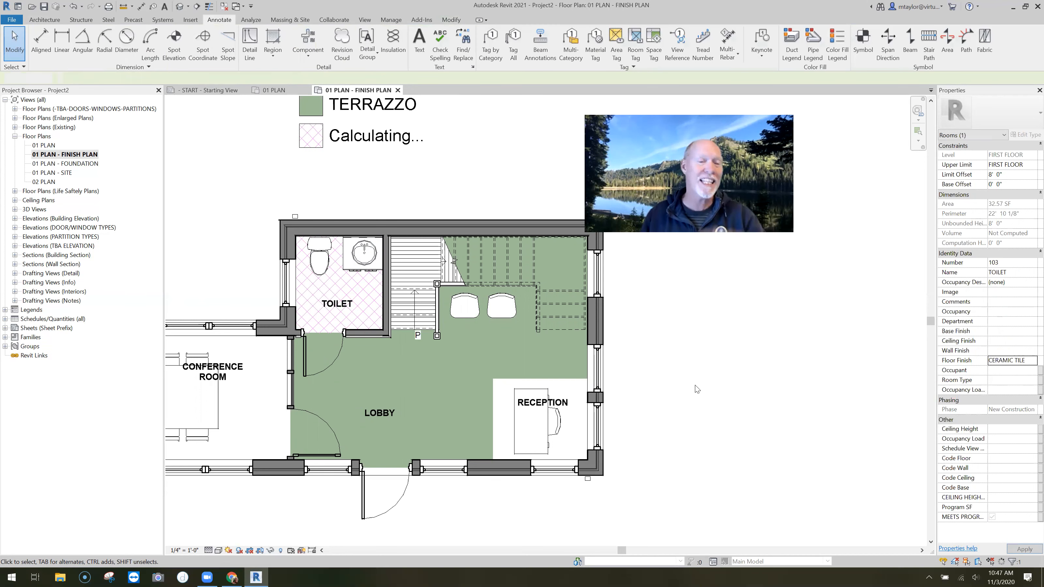
{"action": "scroll", "coordinate": [697, 393], "scroll_direction": "down", "scroll_amount": 2}
{"action": "middle_click_drag", "start_coordinate": [660, 398], "coordinate": [656, 396]}
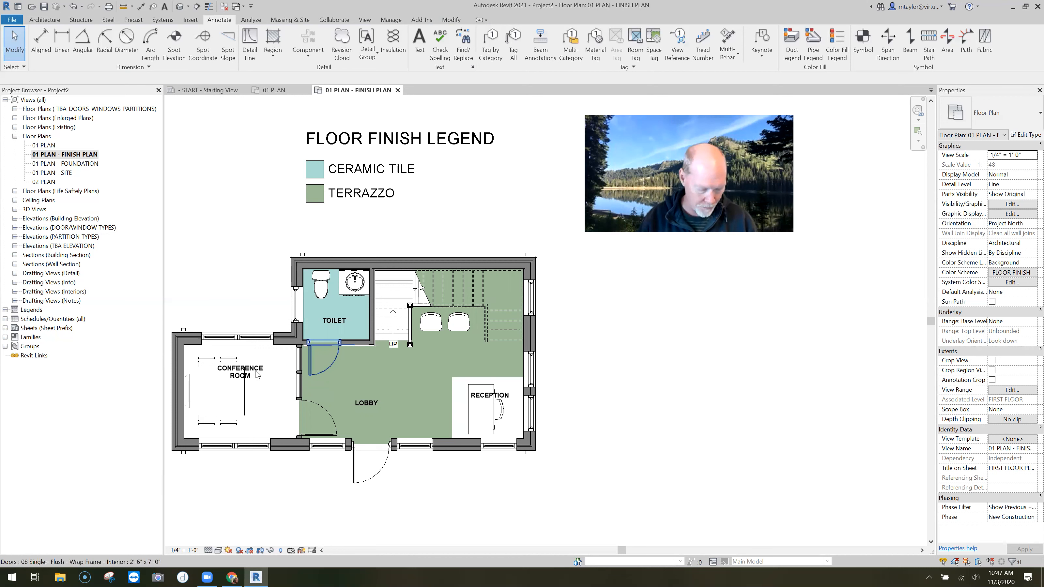
Set the Floor Finish of the CONFERENCE ROOM to CARPET.
{"action": "left_click", "coordinate": [414, 377]}
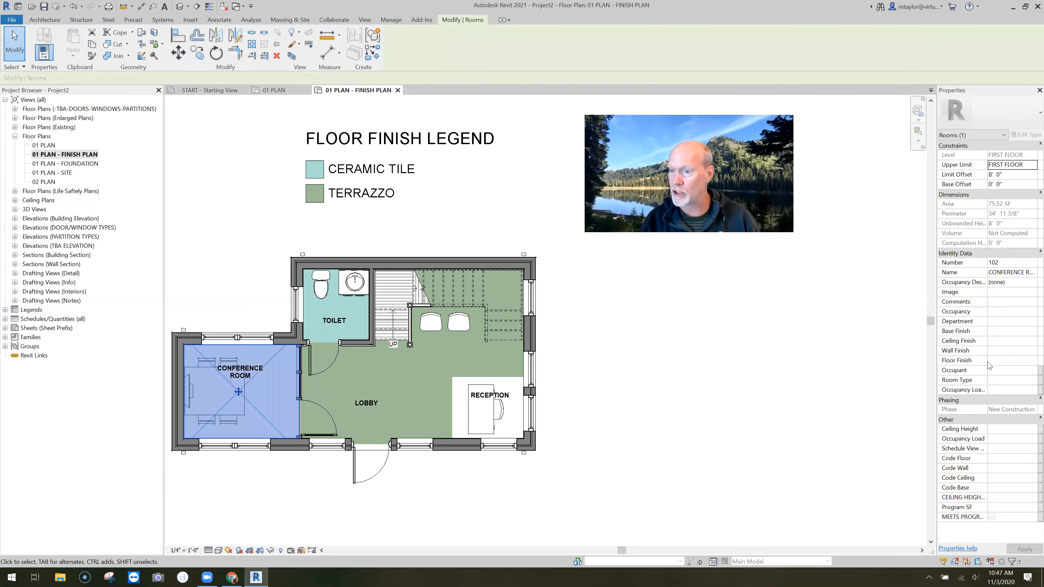
{"action": "left_click", "coordinate": [993, 360]}
{"action": "type", "text": "CARPET"}
{"action": "key", "text": "Return"}
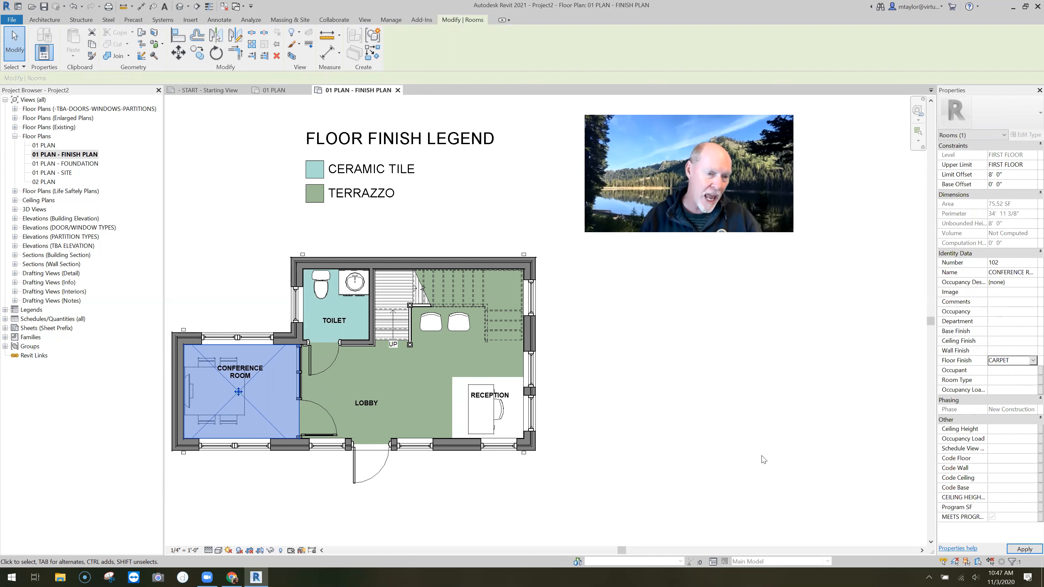
{"action": "left_click", "coordinate": [746, 436]}
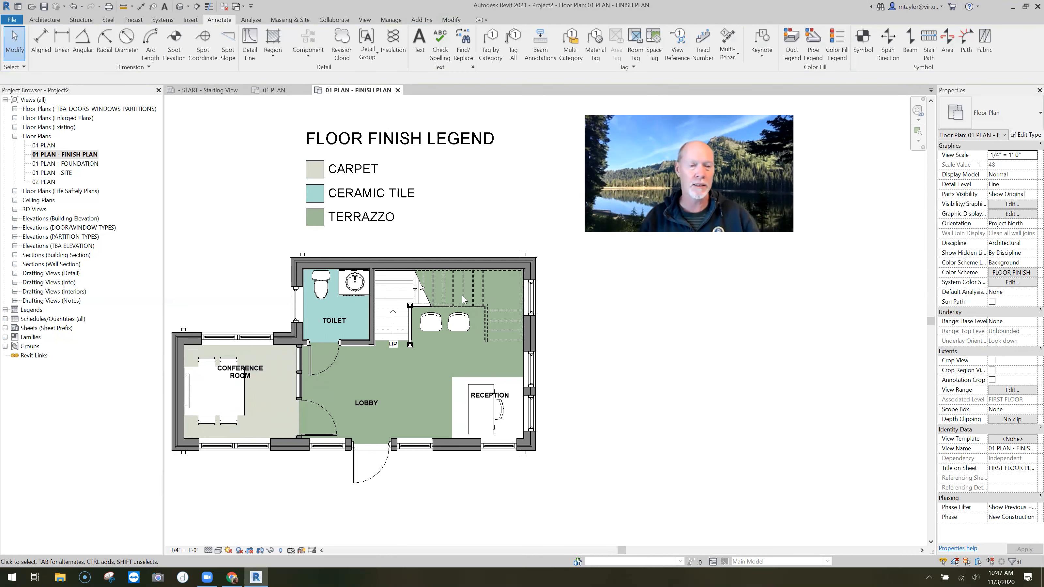
Assign the existing CARPET value as the Floor Finish of the RECEPTION room.
{"action": "key", "text": "Tab"}
{"action": "key", "text": "Tab"}
{"action": "left_click", "coordinate": [508, 400]}
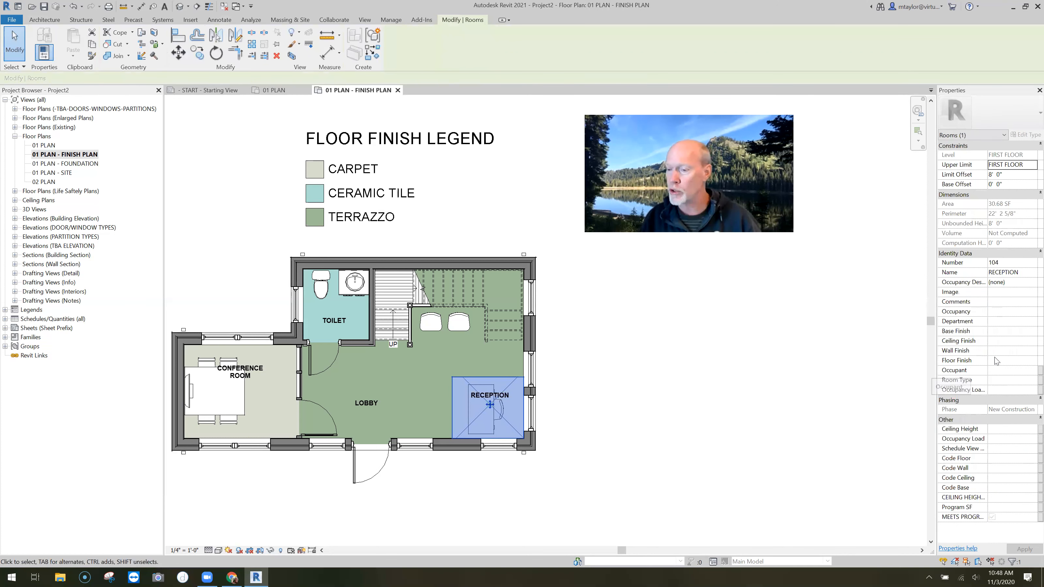
{"action": "left_click", "coordinate": [1030, 362]}
{"action": "left_click", "coordinate": [1032, 361]}
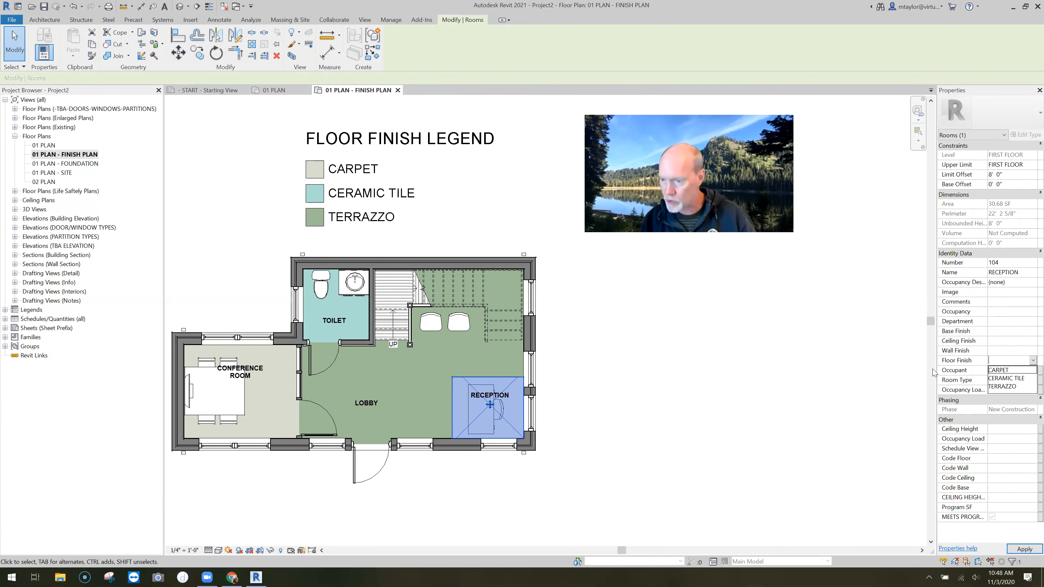
{"action": "left_click", "coordinate": [1002, 370]}
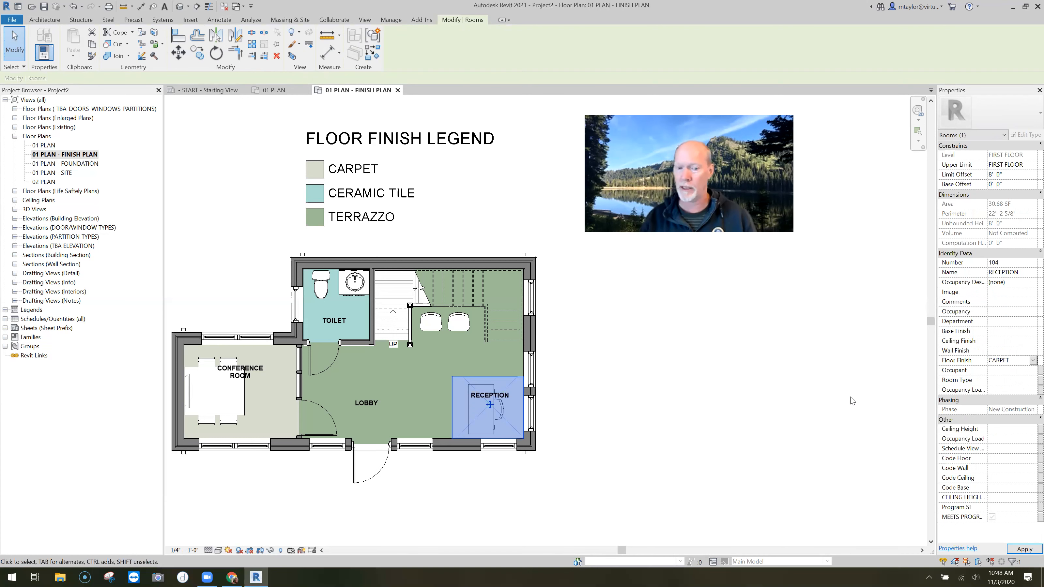
{"action": "left_click", "coordinate": [795, 403]}
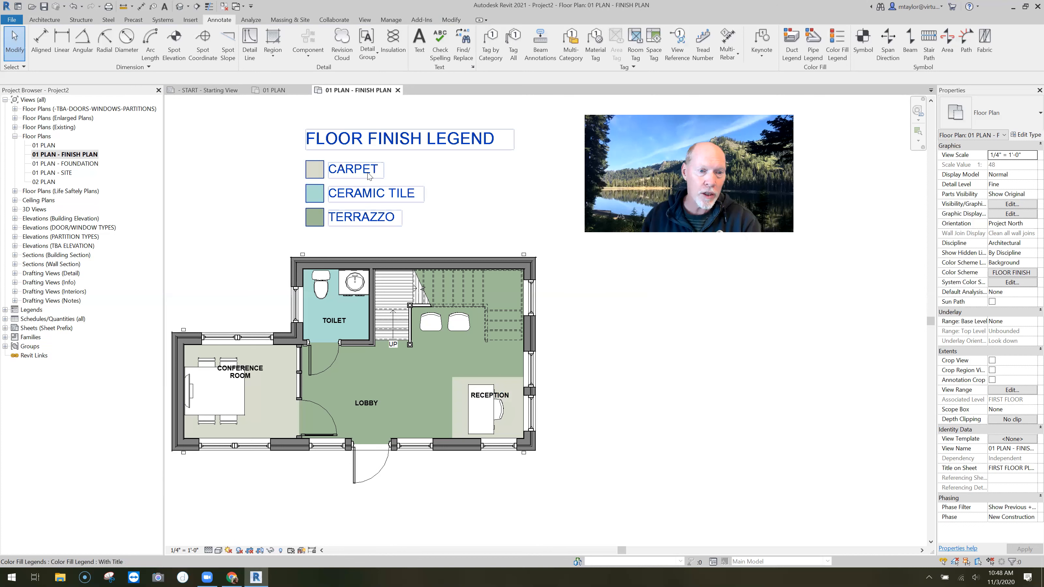
Edit the floor finish legend's color scheme, giving the CARPET entry the color Black and the Aluminum fill pattern.
{"action": "left_click", "coordinate": [426, 142]}
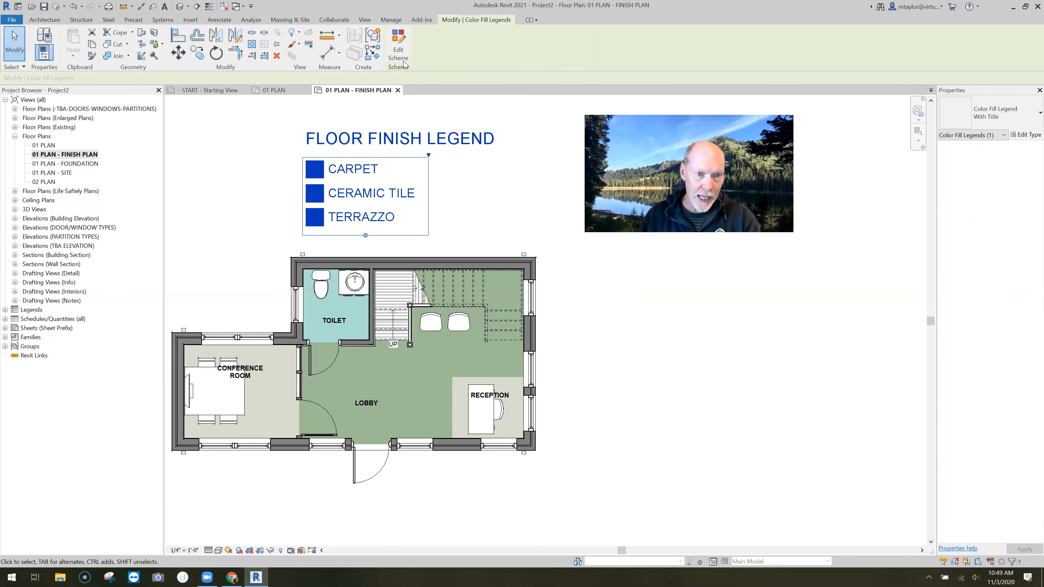
{"action": "left_click", "coordinate": [399, 52]}
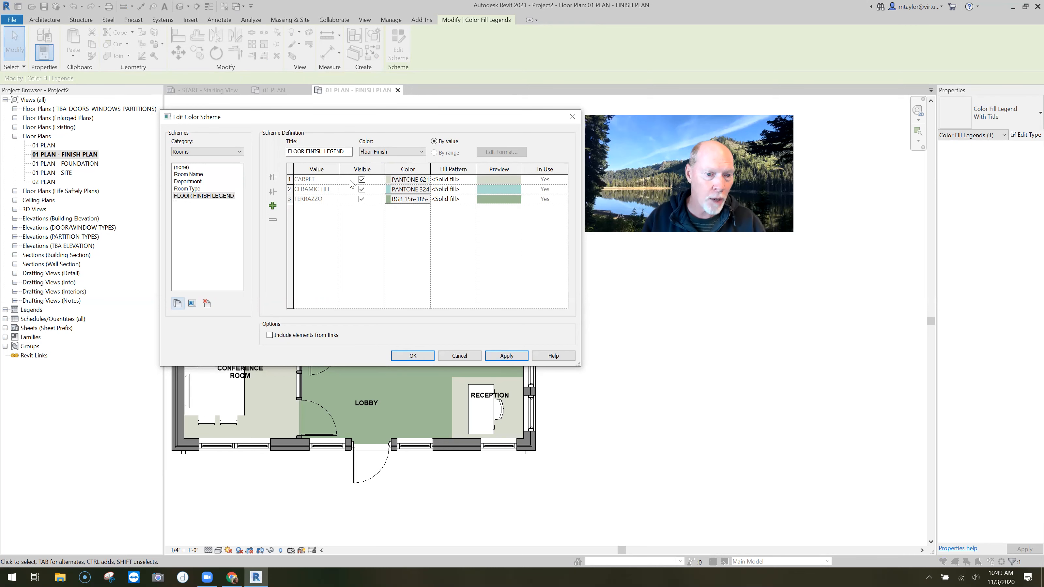
{"action": "left_click", "coordinate": [426, 182]}
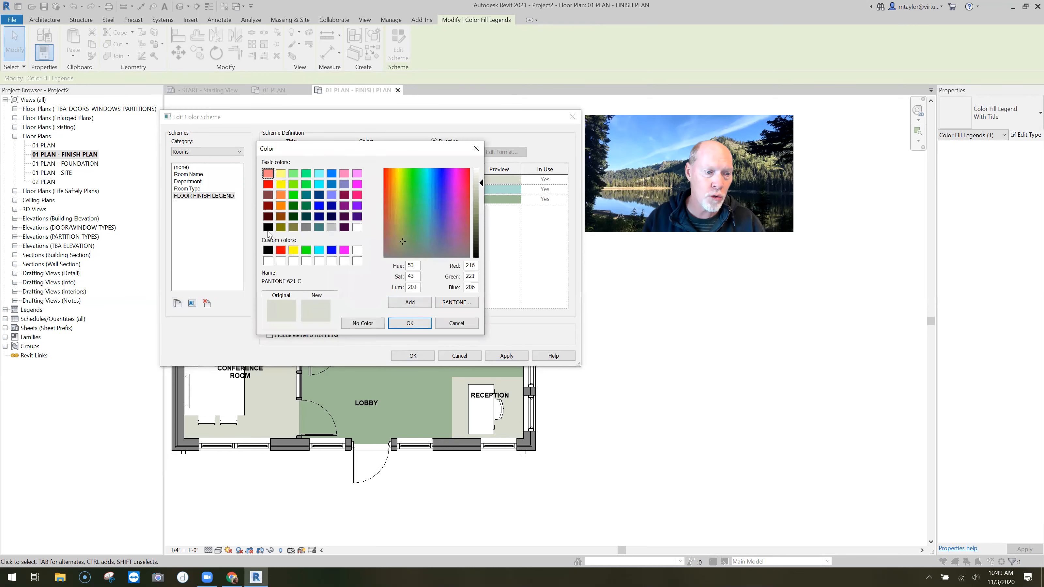
{"action": "left_click", "coordinate": [267, 228]}
{"action": "left_click", "coordinate": [409, 322]}
{"action": "left_click", "coordinate": [449, 180]}
{"action": "left_click", "coordinate": [472, 180]}
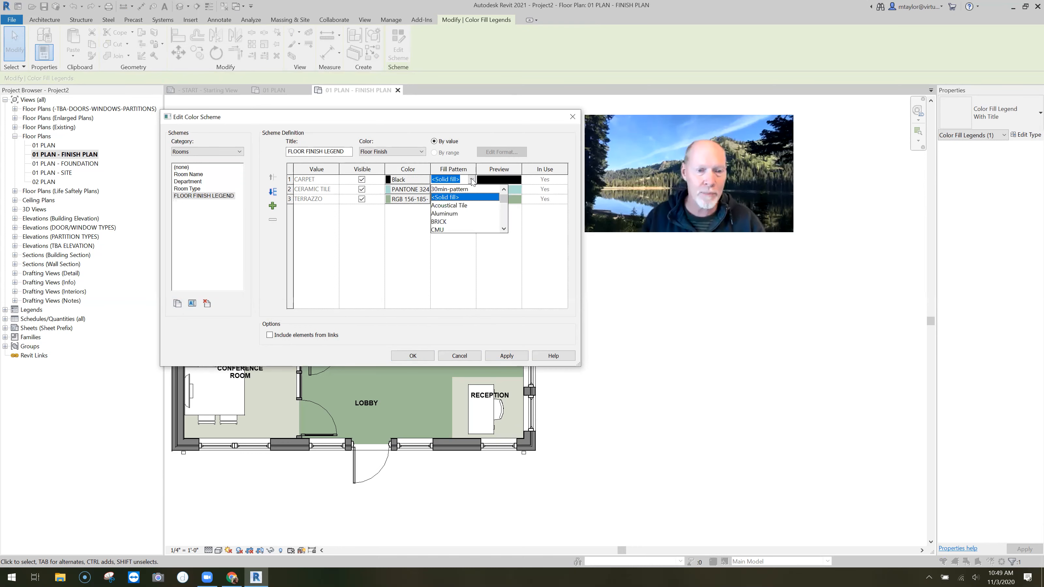
{"action": "left_click", "coordinate": [451, 213]}
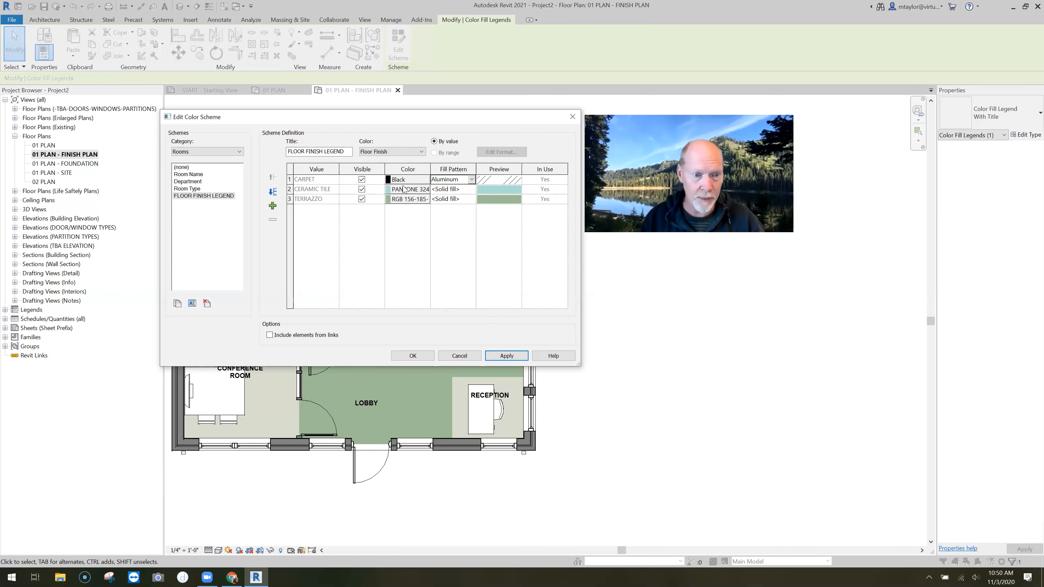
Give the CERAMIC TILE entry of the color scheme the color Black and the Crosshatch-small fill pattern.
{"action": "left_click", "coordinate": [428, 190]}
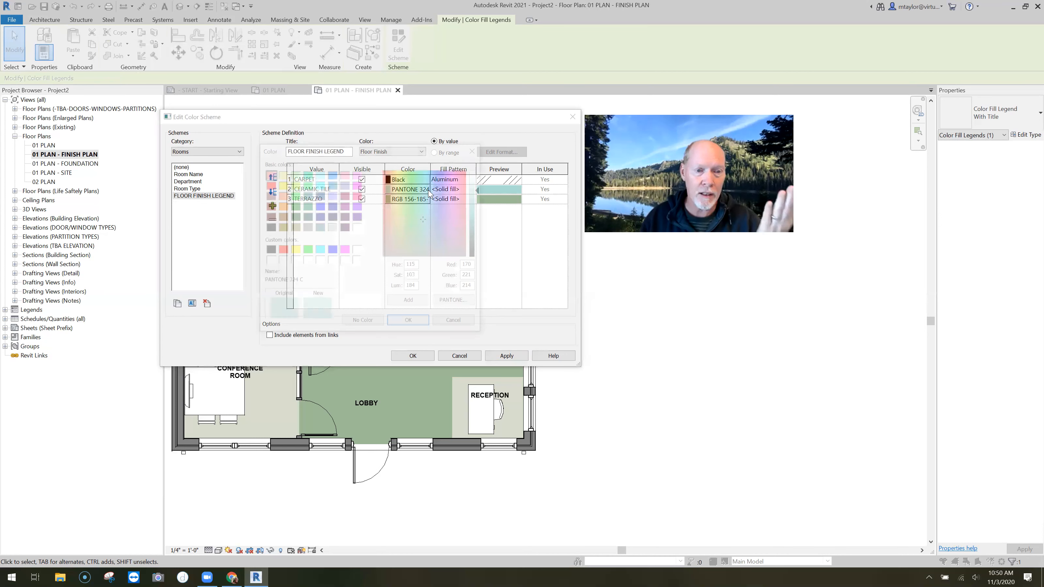
{"action": "left_click", "coordinate": [267, 227]}
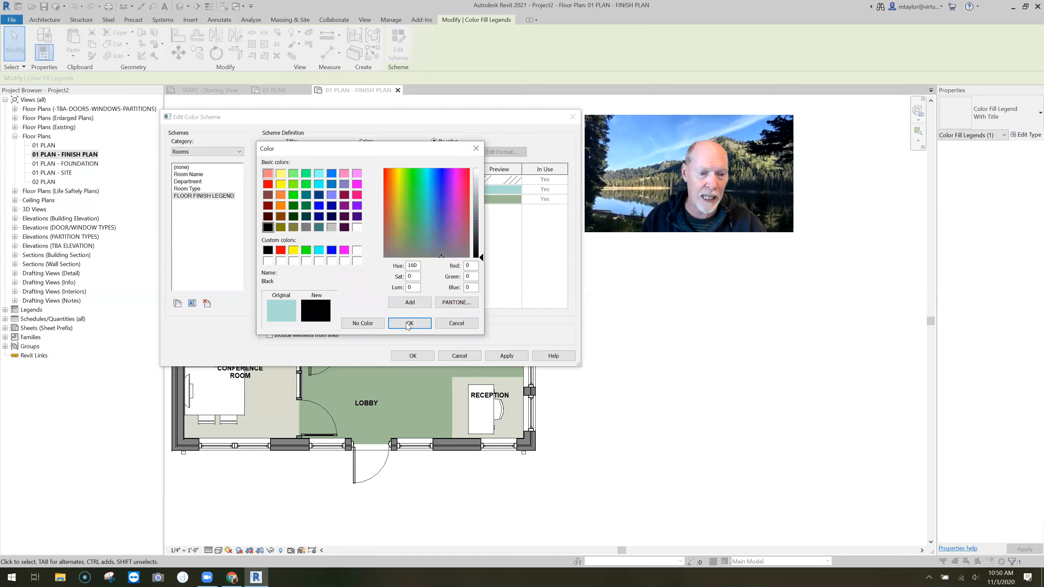
{"action": "left_click", "coordinate": [410, 323]}
{"action": "left_click", "coordinate": [472, 189]}
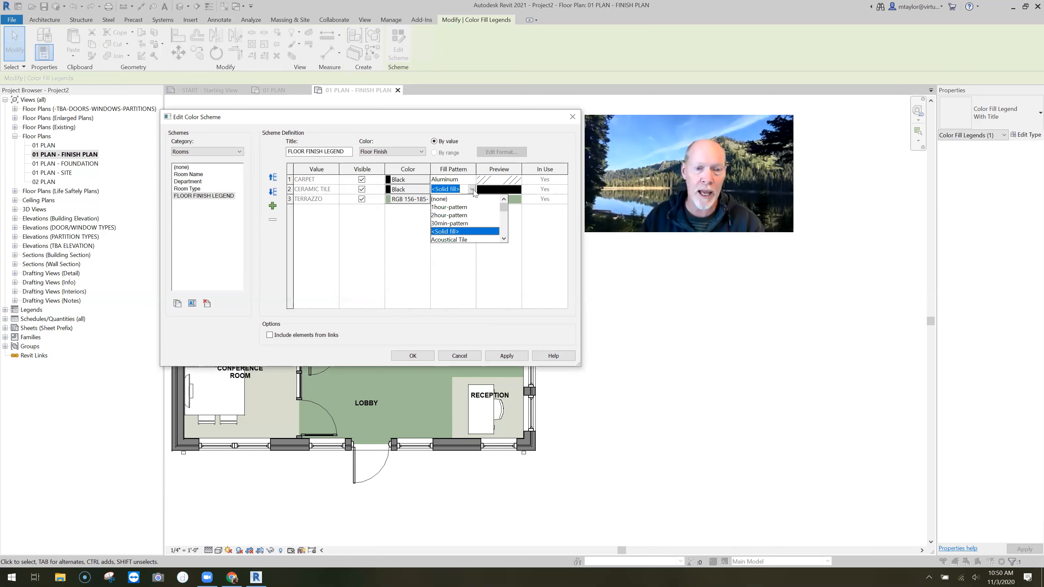
{"action": "left_click", "coordinate": [505, 238]}
{"action": "left_click", "coordinate": [504, 239]}
{"action": "left_click", "coordinate": [504, 238]}
{"action": "left_click", "coordinate": [504, 238]}
{"action": "left_click", "coordinate": [504, 238]}
{"action": "left_click", "coordinate": [505, 238]}
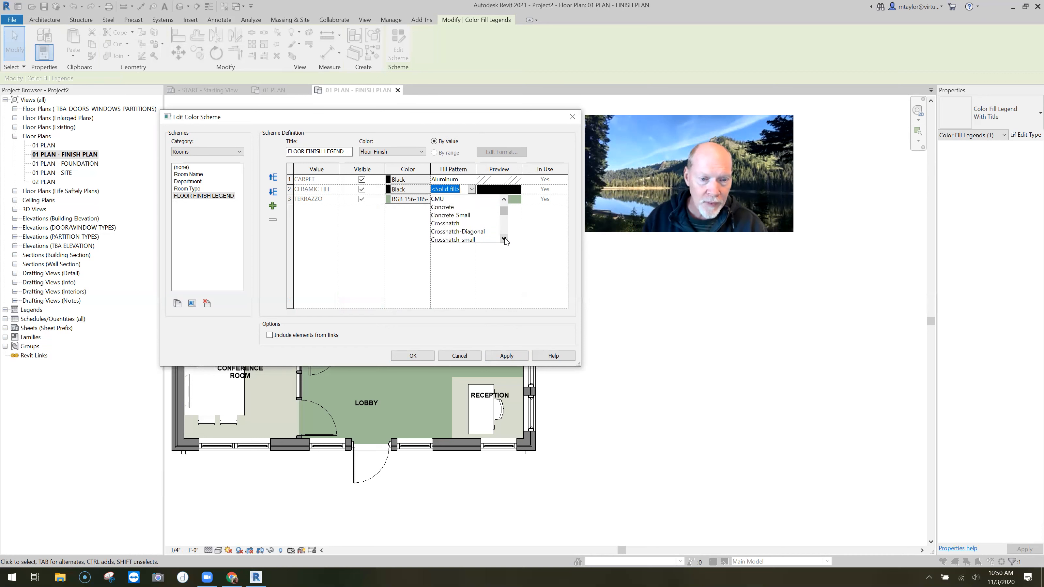
{"action": "left_click", "coordinate": [504, 239]}
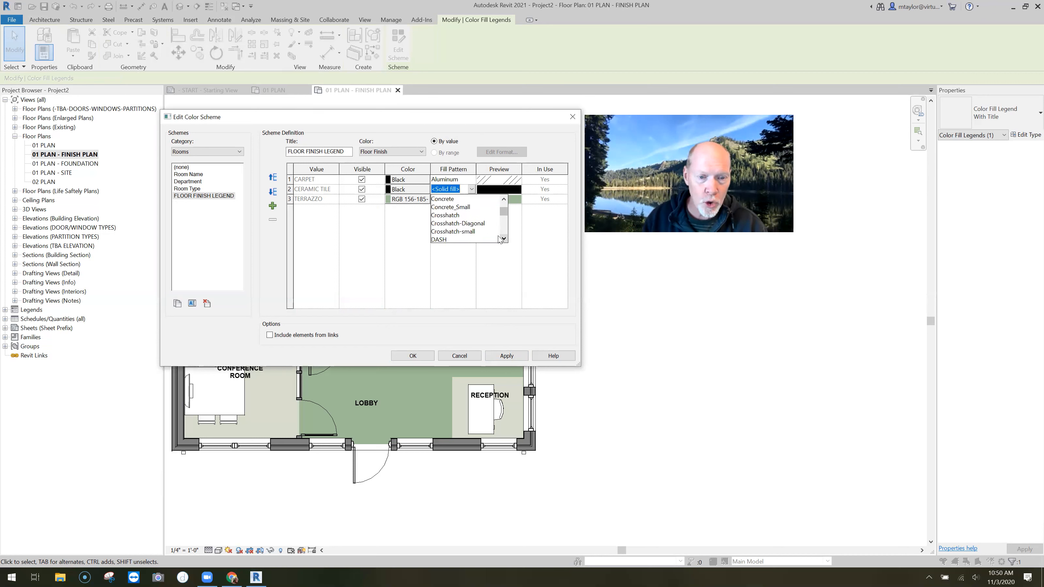
{"action": "left_click", "coordinate": [469, 232]}
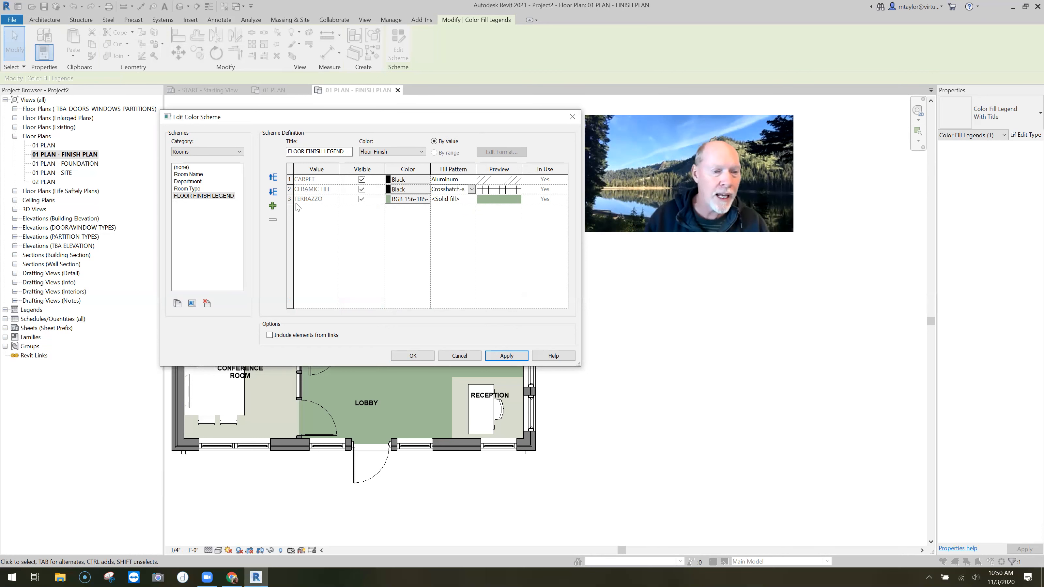
Give the TERRAZZO entry the color Black and the Diagonal down-small fill pattern, and accept the color scheme.
{"action": "left_click", "coordinate": [426, 200]}
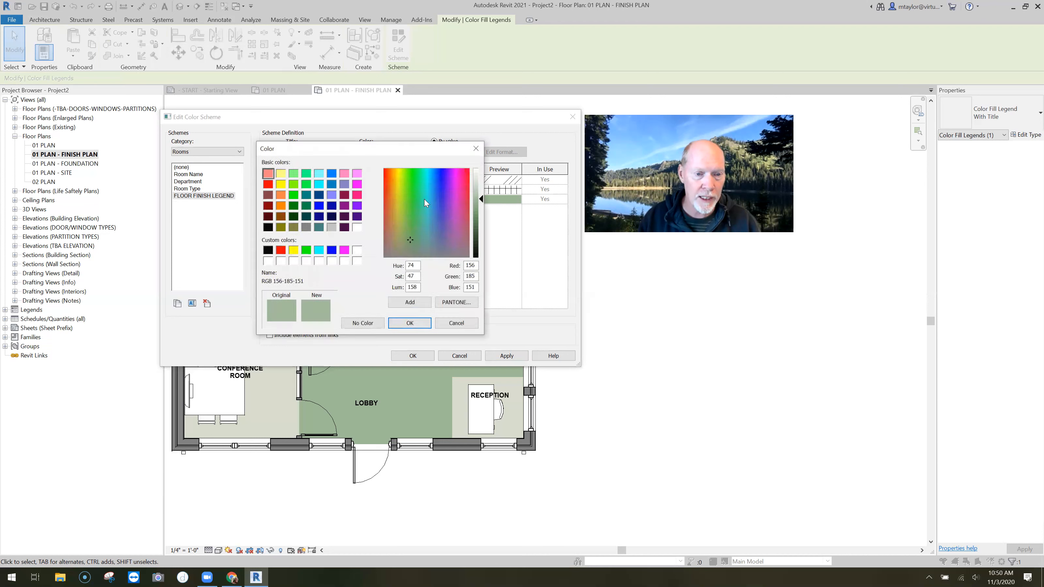
{"action": "left_click", "coordinate": [267, 227]}
{"action": "left_click", "coordinate": [416, 323]}
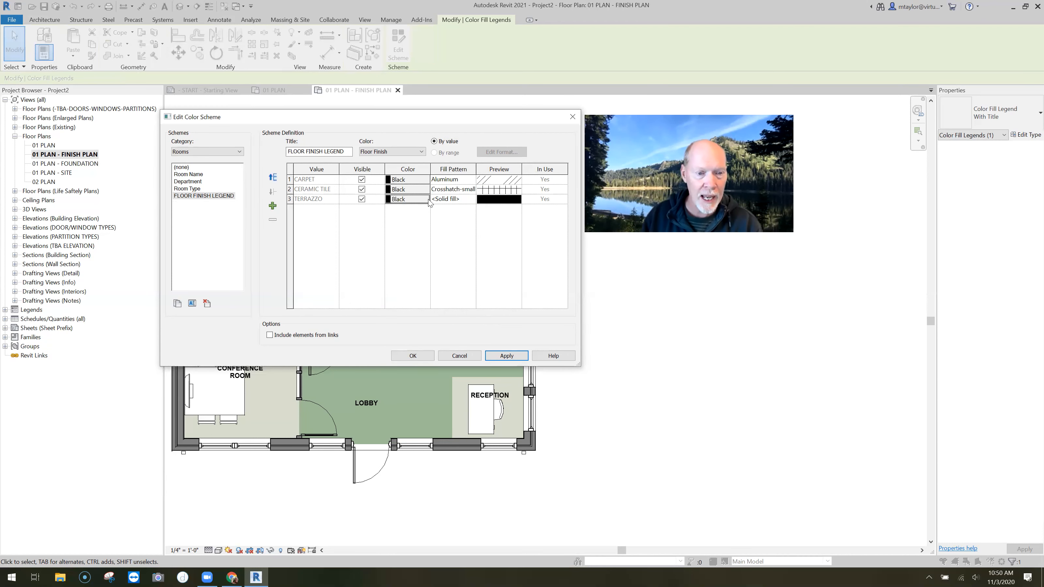
{"action": "left_click", "coordinate": [472, 201]}
{"action": "left_click", "coordinate": [472, 199]}
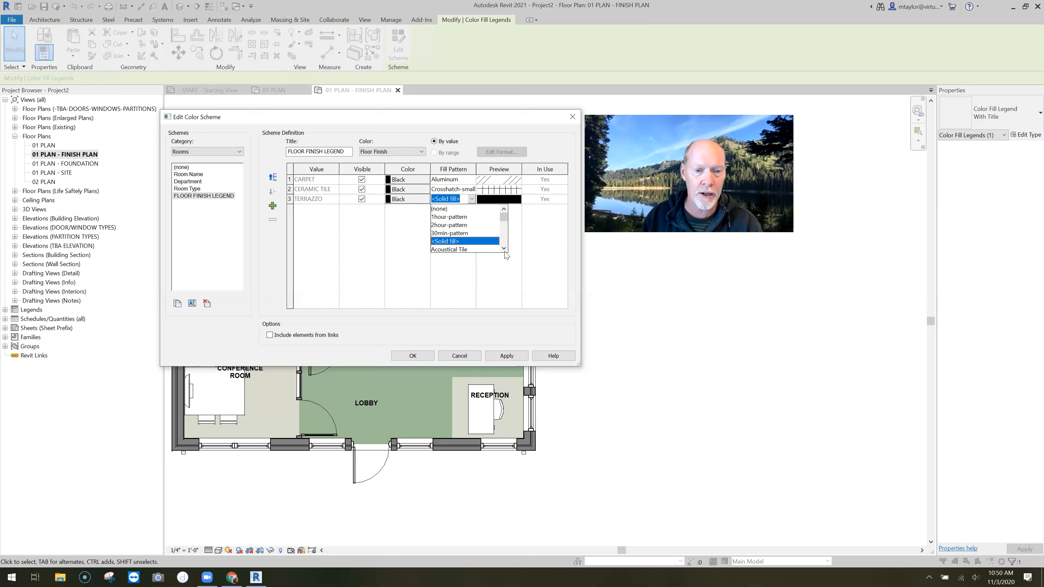
{"action": "left_click", "coordinate": [505, 248]}
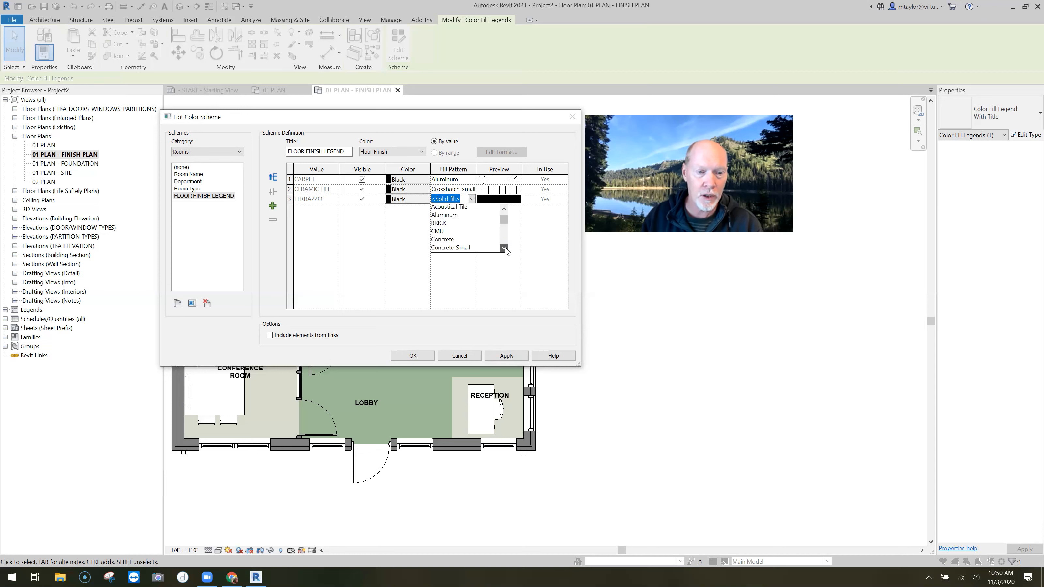
{"action": "left_click", "coordinate": [504, 248]}
{"action": "left_click", "coordinate": [504, 248]}
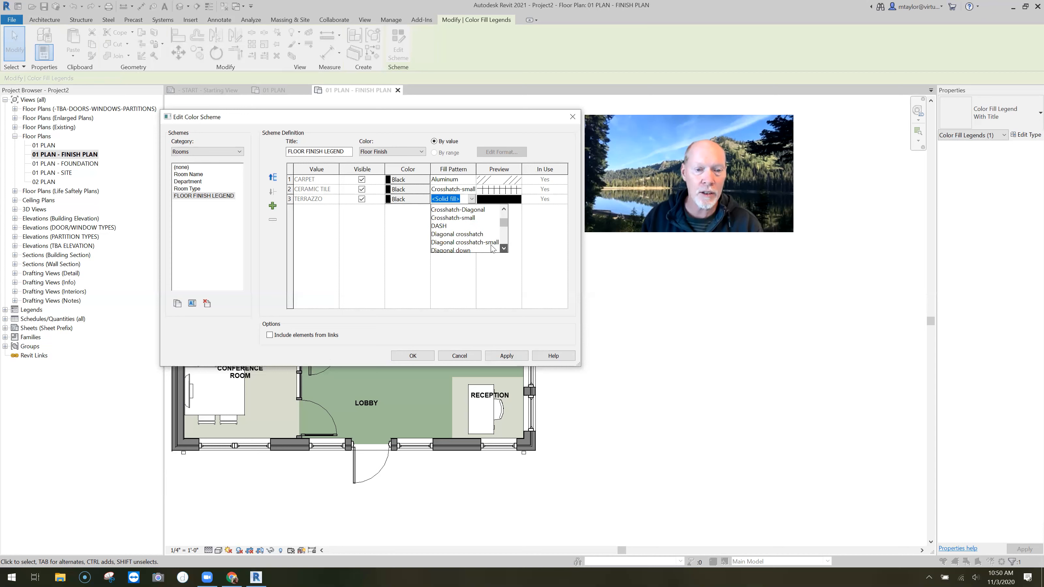
{"action": "left_click", "coordinate": [504, 248]}
{"action": "left_click", "coordinate": [504, 248]}
{"action": "left_click", "coordinate": [481, 233]}
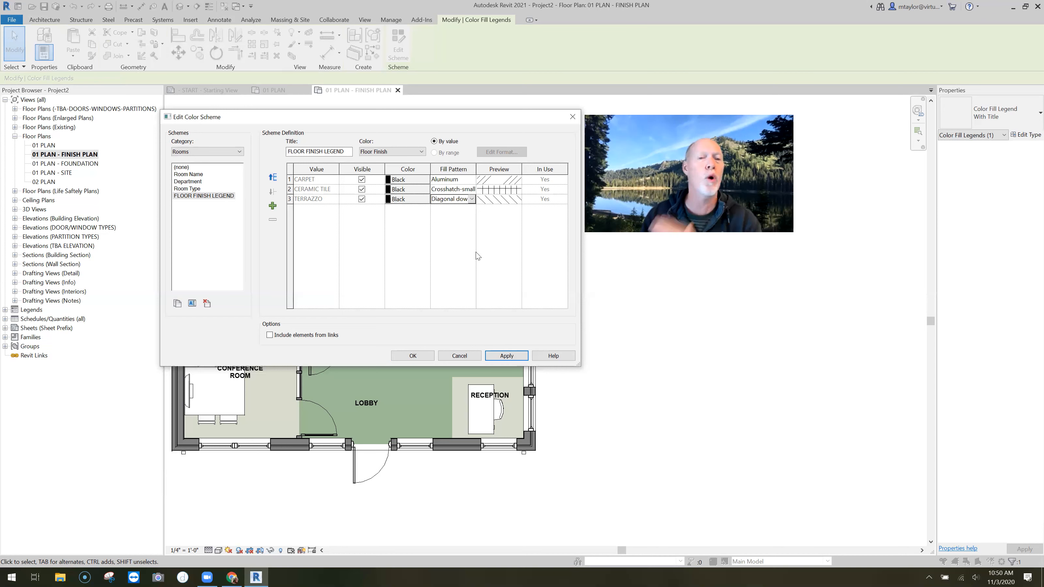
{"action": "left_click", "coordinate": [419, 355]}
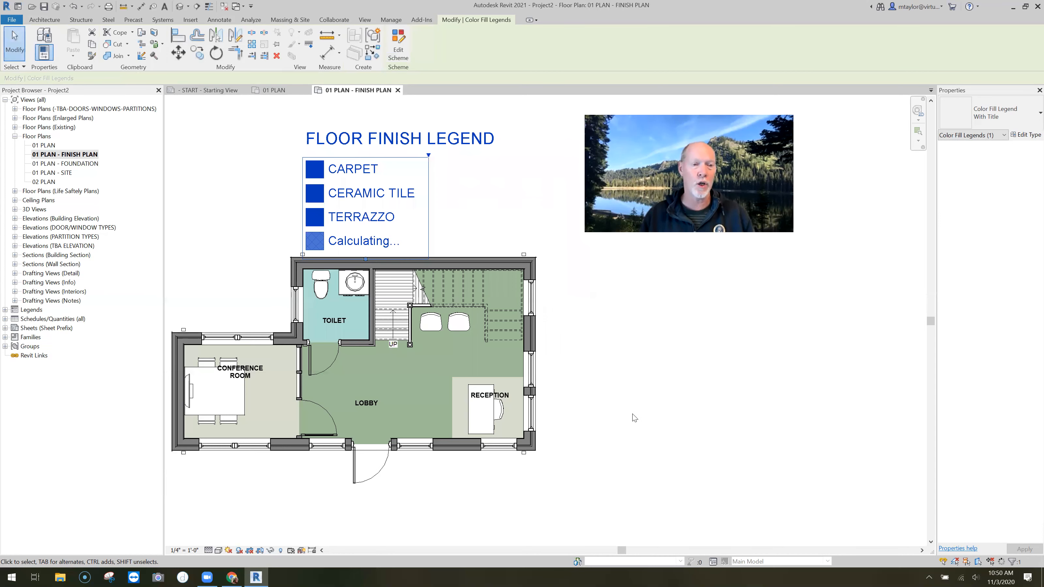
{"action": "left_click", "coordinate": [597, 411]}
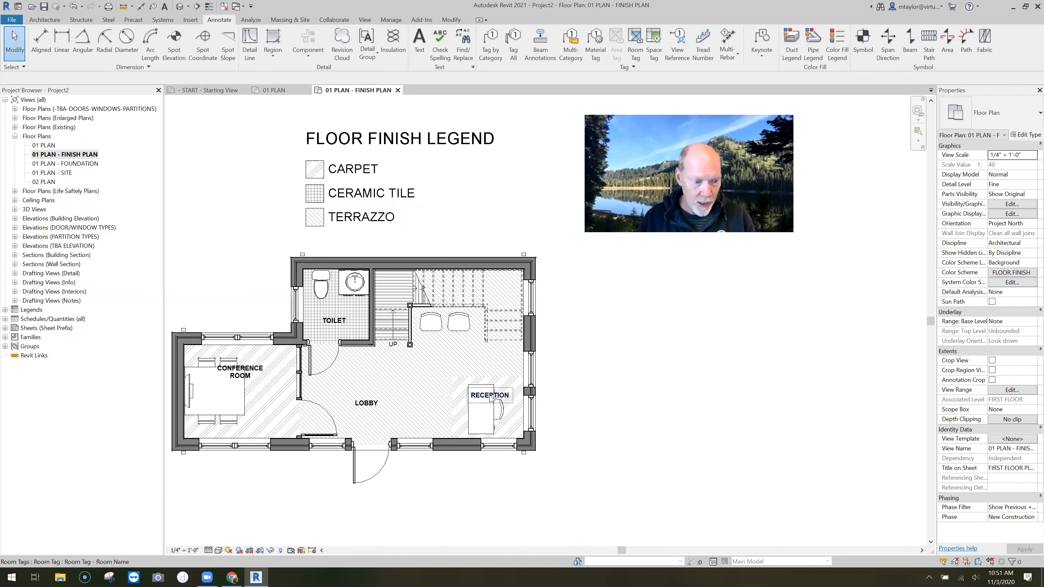
Set the Floor Finish of the CONFERENCE ROOM to CARPET A.
{"action": "left_click", "coordinate": [257, 372]}
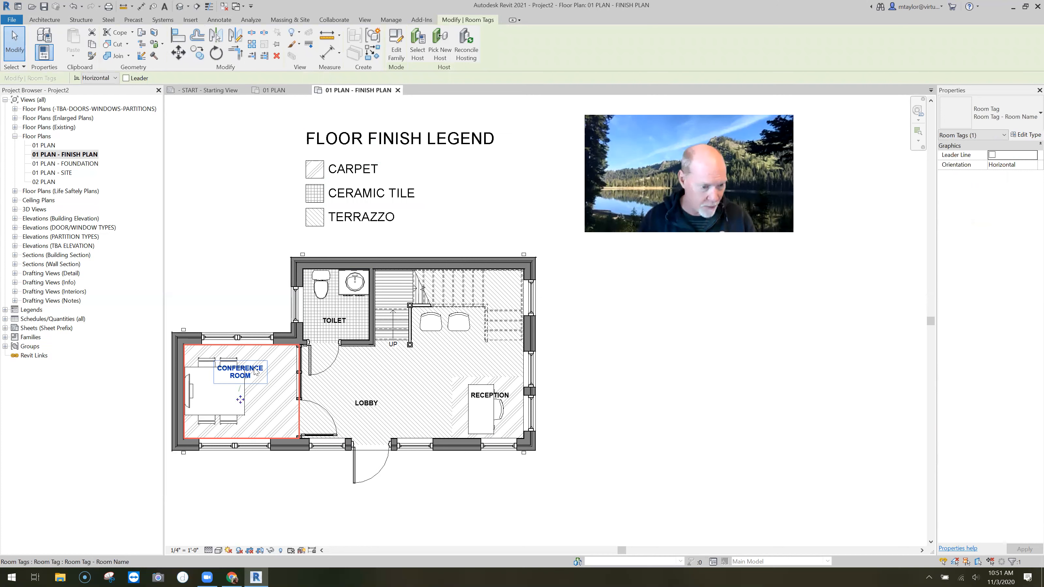
{"action": "left_click", "coordinate": [243, 395]}
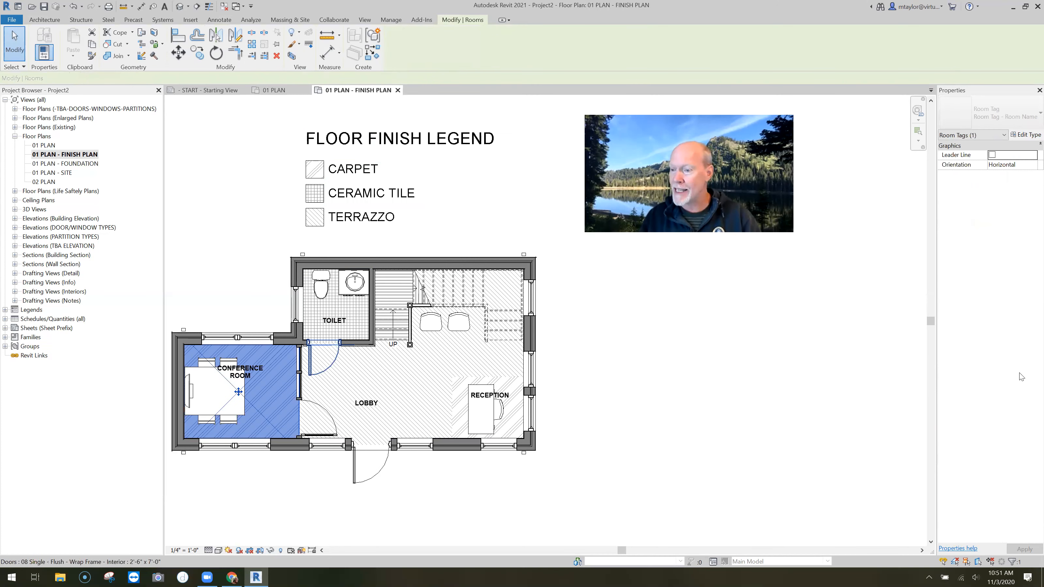
{"action": "left_click", "coordinate": [1020, 361]}
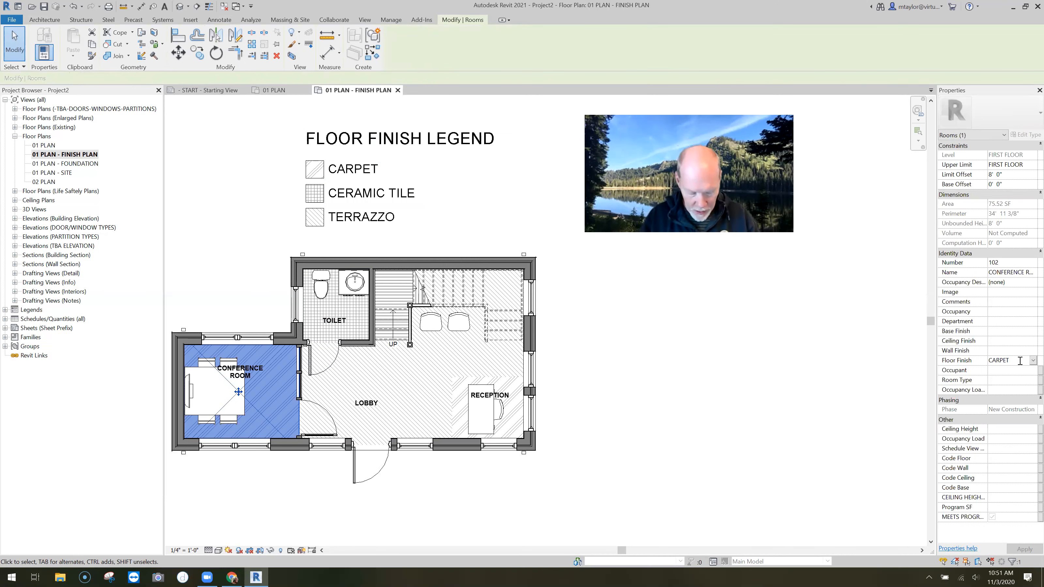
{"action": "key", "text": "Tab"}
{"action": "type", "text": "A"}
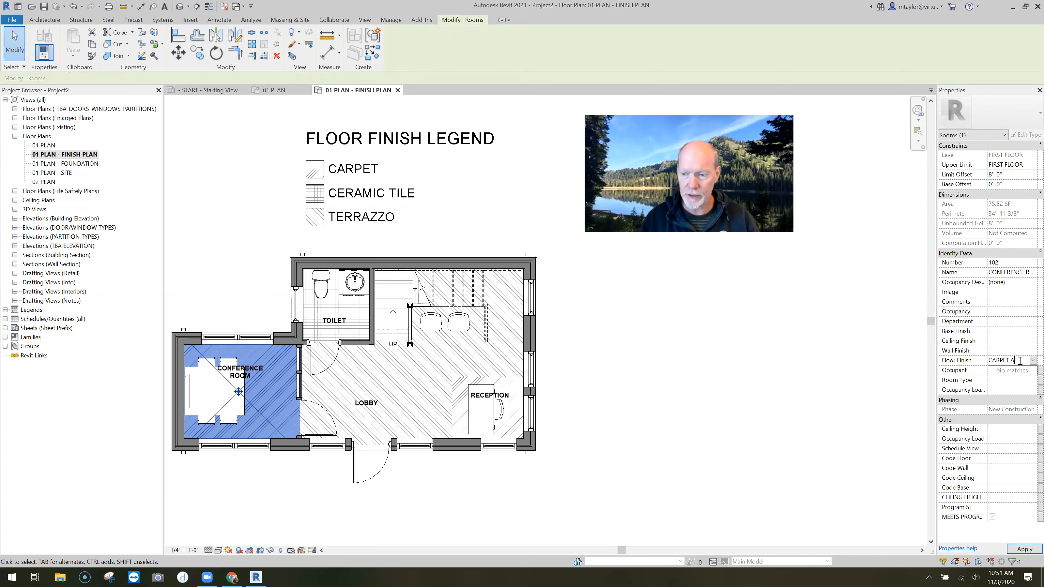
{"action": "left_click", "coordinate": [528, 412]}
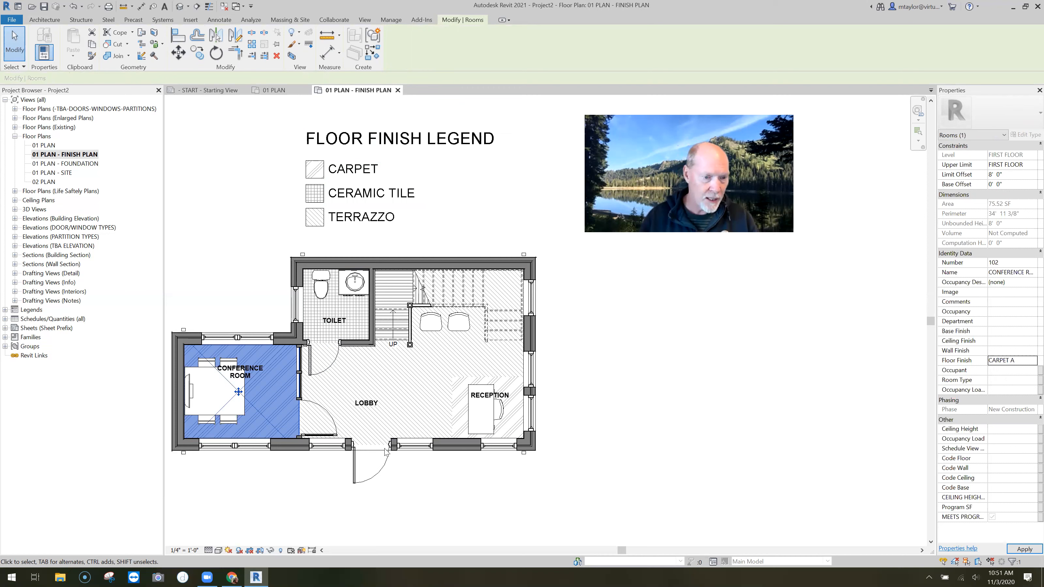
{"action": "left_click", "coordinate": [294, 506]}
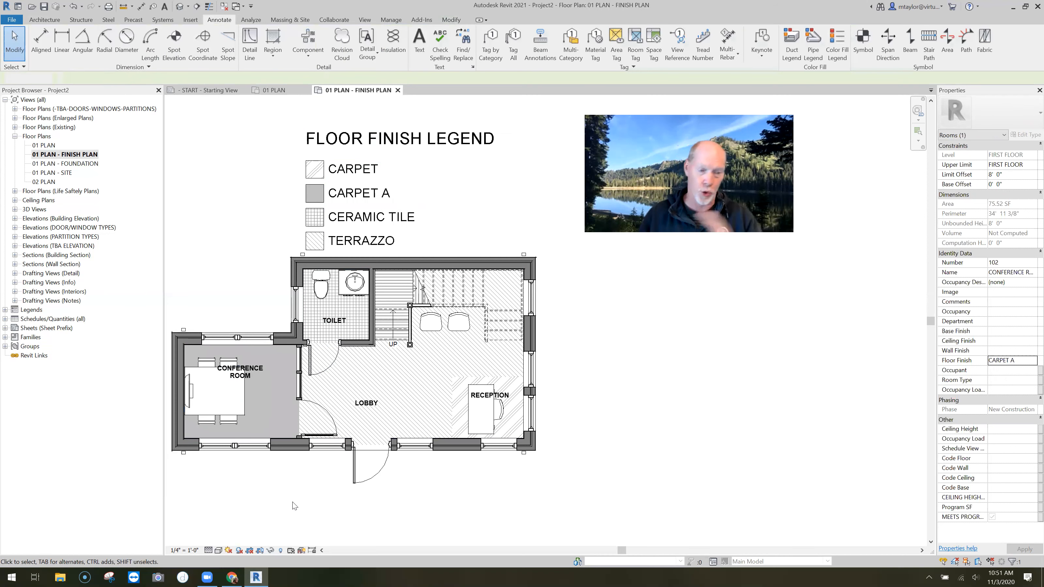
Set the Floor Finish of the RECEPTION room to CARPET B.
{"action": "left_click", "coordinate": [431, 230]}
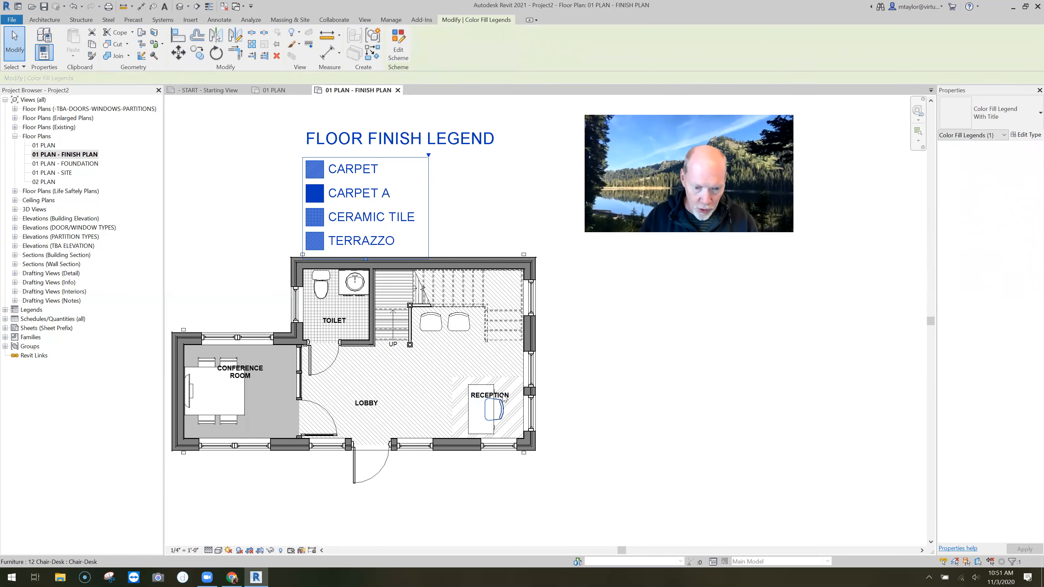
{"action": "key", "text": "Tab"}
{"action": "left_click", "coordinate": [504, 398]}
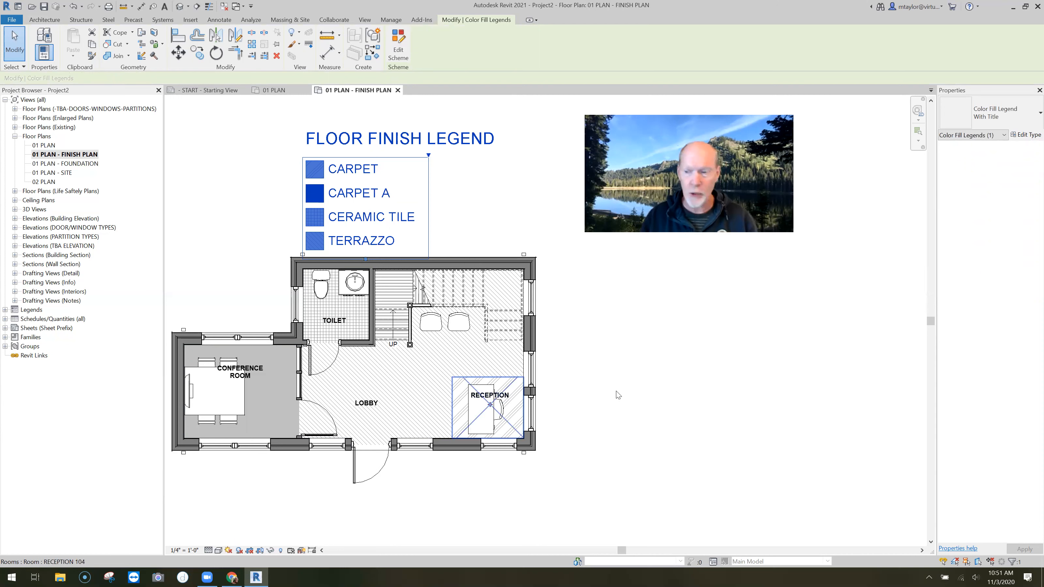
{"action": "left_click", "coordinate": [1015, 361]}
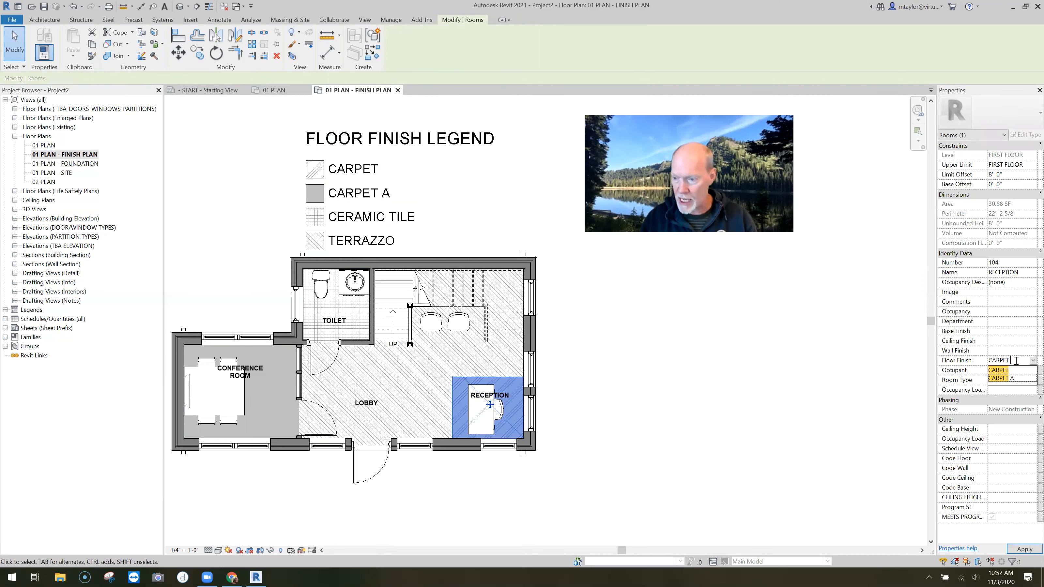
{"action": "type", "text": "B"}
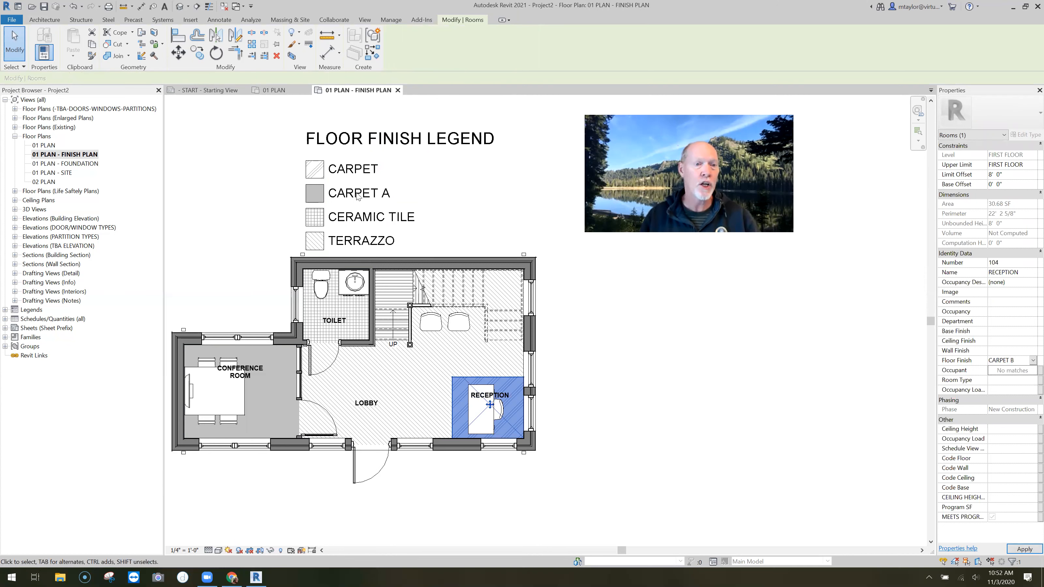
{"action": "key", "text": "Return"}
{"action": "left_click", "coordinate": [475, 210]}
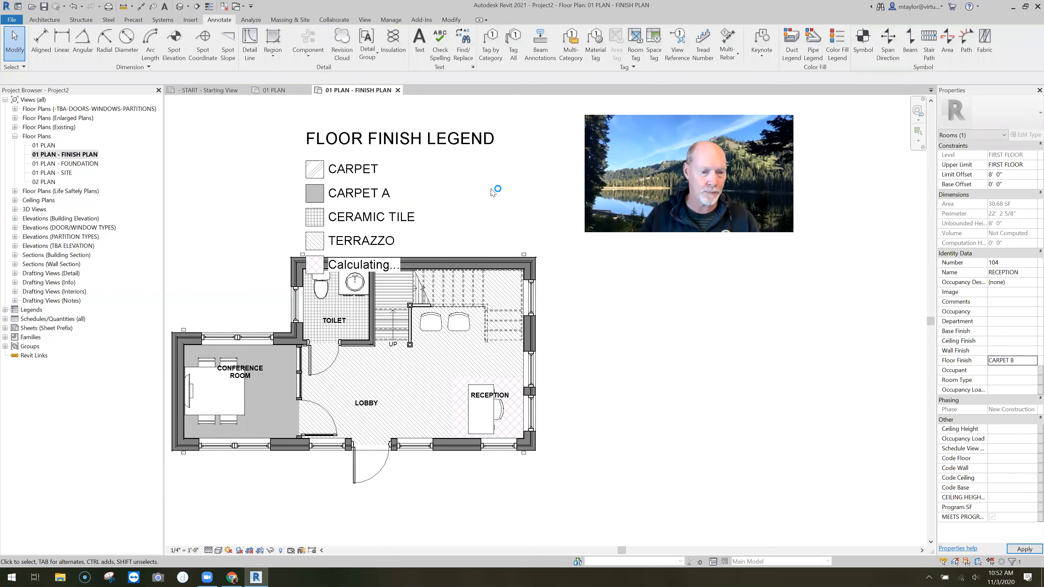
Move the floor finish legend upward so it clears the toilet room and the plan's upper wall.
{"action": "scroll", "coordinate": [470, 205], "scroll_direction": "down", "scroll_amount": 2}
{"action": "scroll", "coordinate": [452, 202], "scroll_direction": "up", "scroll_amount": 1}
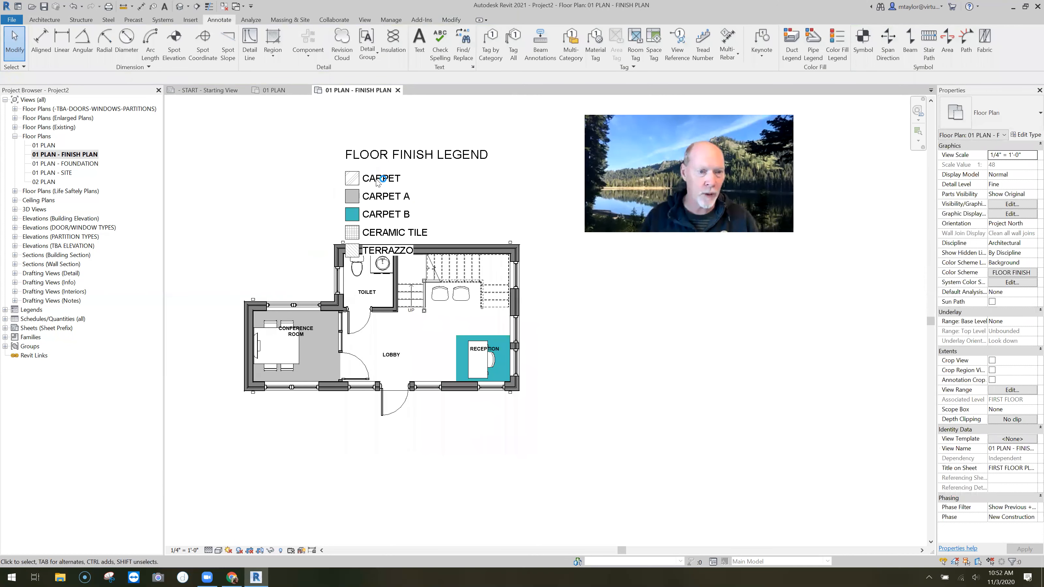
{"action": "left_click", "coordinate": [411, 131]}
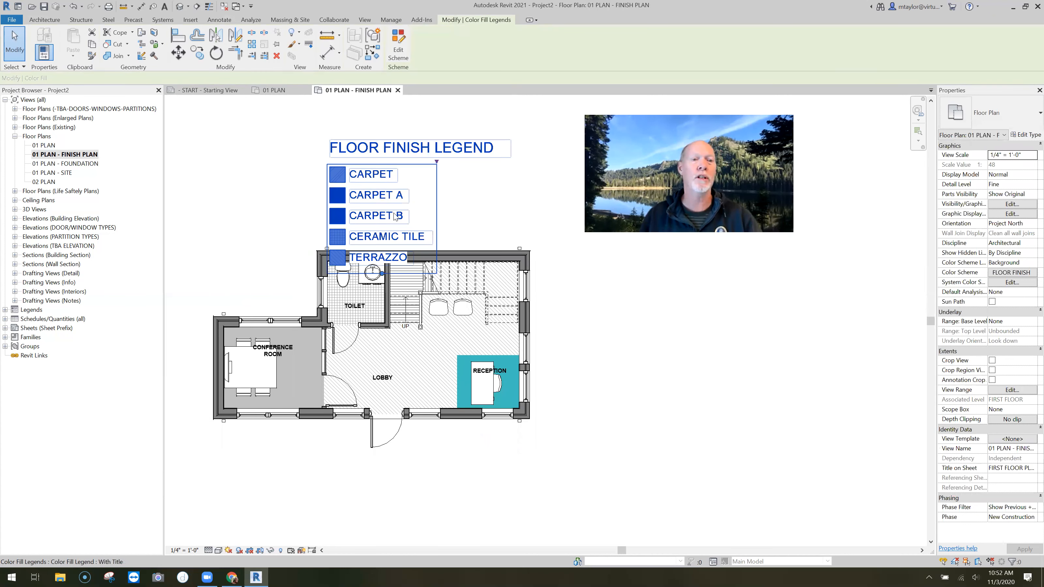
{"action": "left_click_drag", "start_coordinate": [395, 213], "coordinate": [396, 191]}
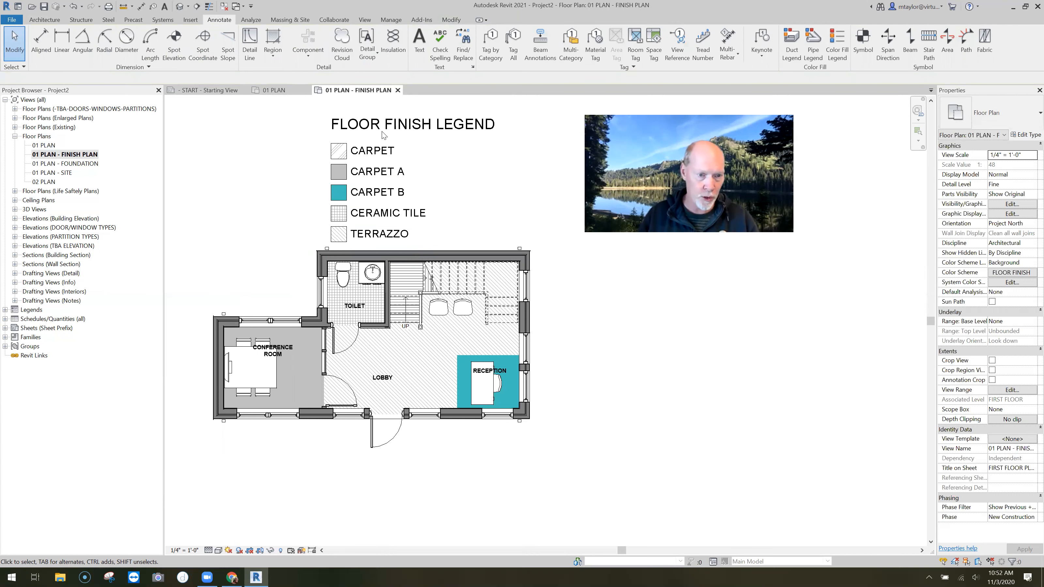
{"action": "left_click", "coordinate": [478, 205]}
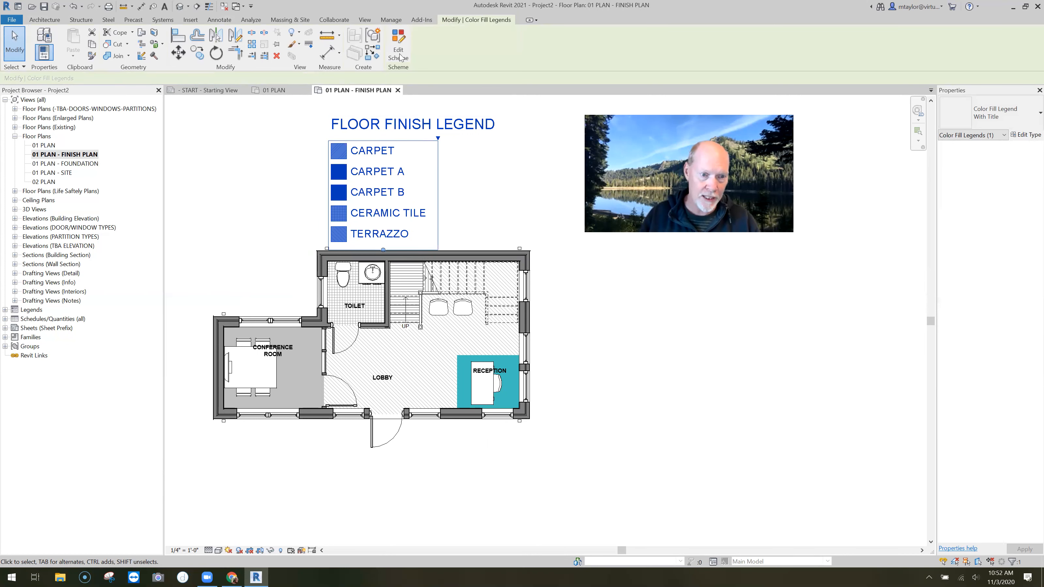
Open the floor finish legend's color scheme for editing and remove the unused CARPET entry.
{"action": "double_click", "coordinate": [382, 226]}
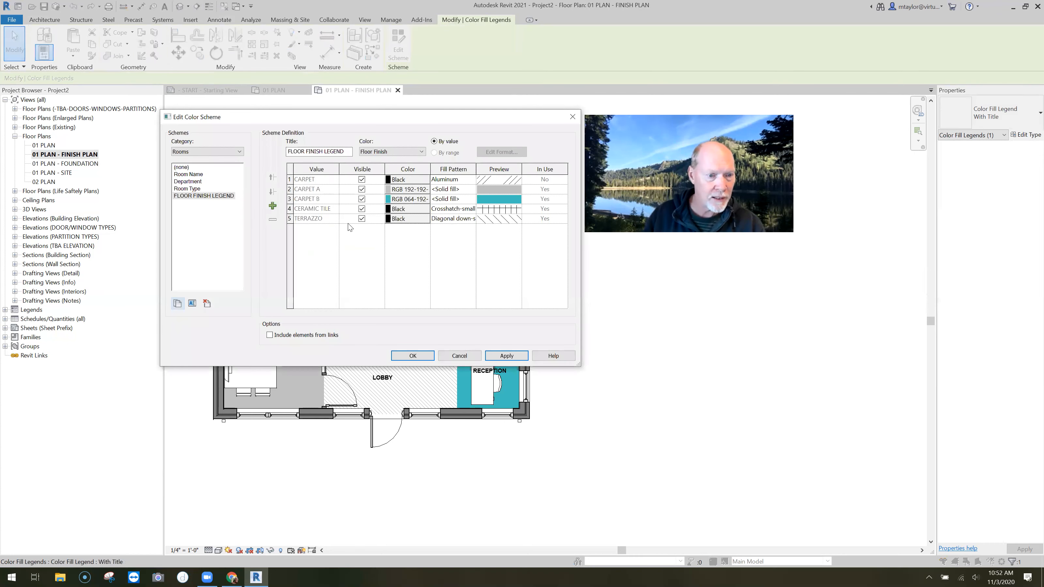
{"action": "left_click", "coordinate": [316, 183]}
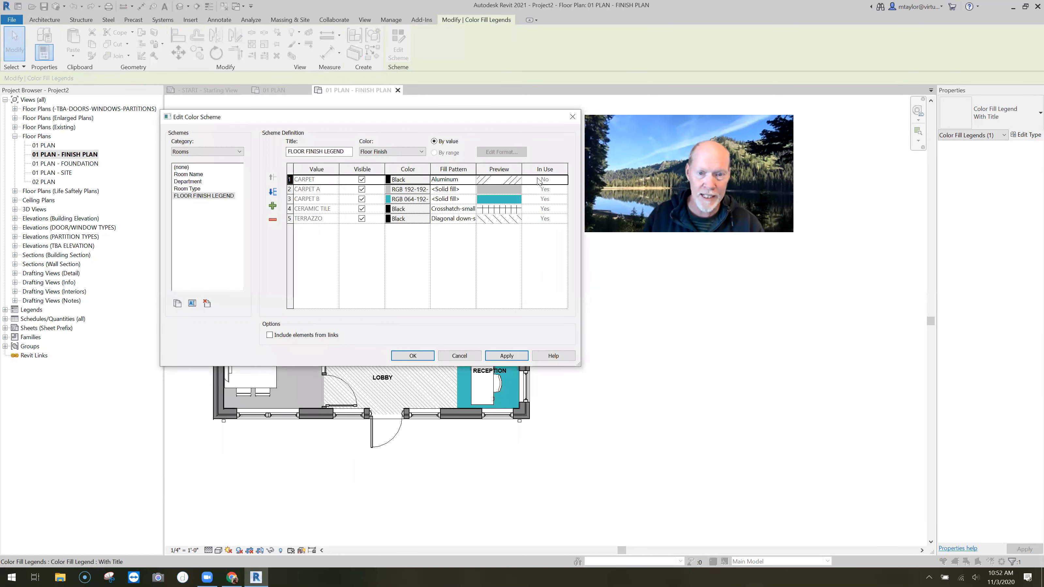
{"action": "left_click", "coordinate": [272, 219]}
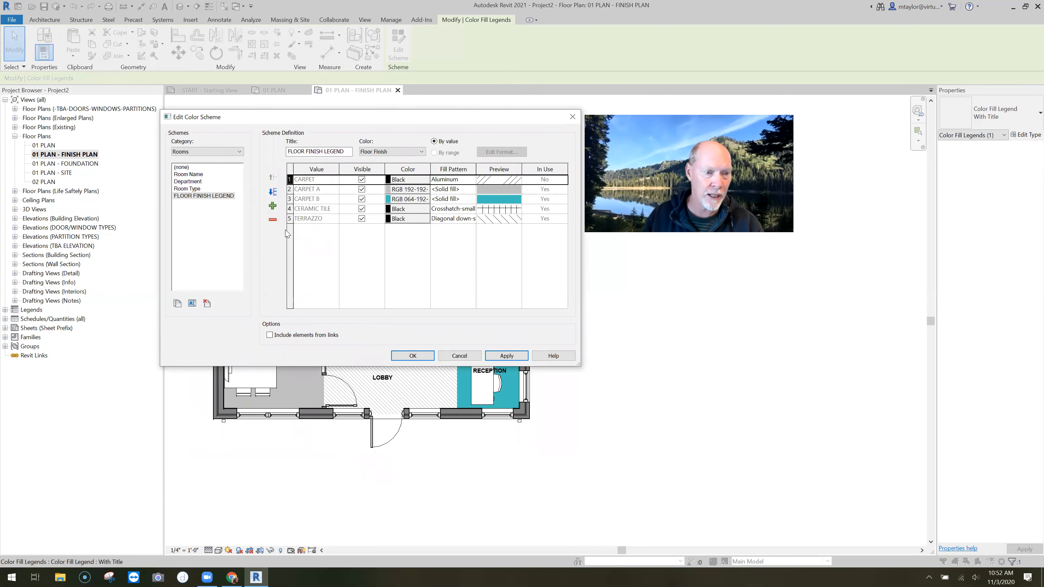
{"action": "left_click", "coordinate": [544, 290]}
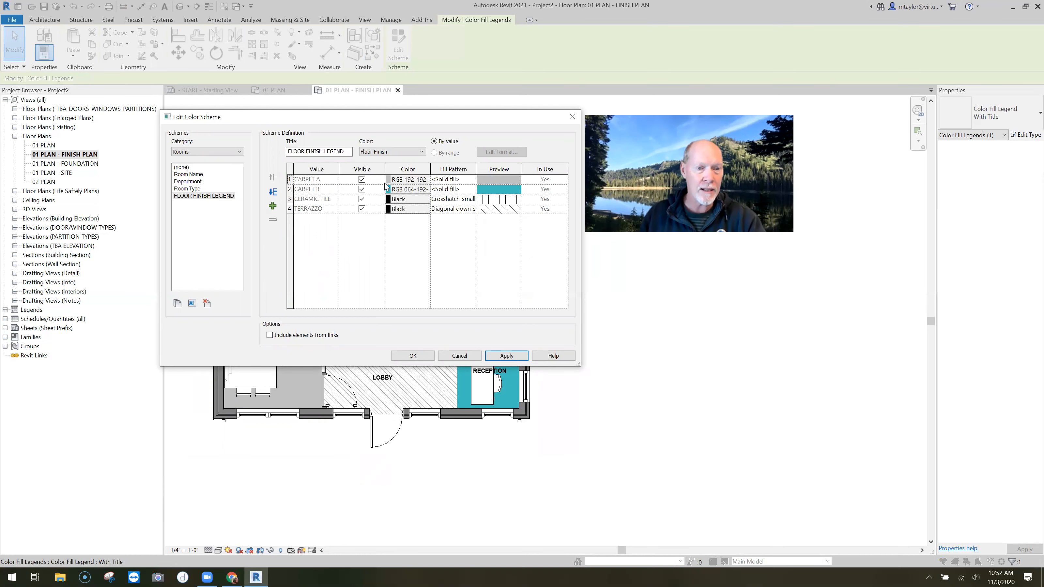
Give the CARPET A entry the color Black and the Aluminum fill pattern.
{"action": "left_click", "coordinate": [416, 182]}
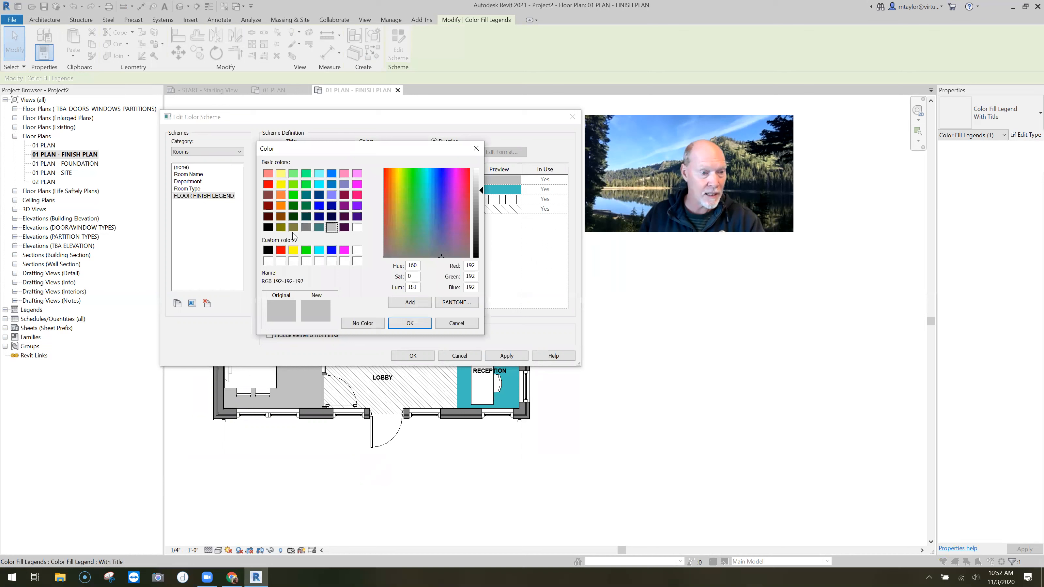
{"action": "left_click", "coordinate": [268, 227]}
{"action": "left_click", "coordinate": [406, 327]}
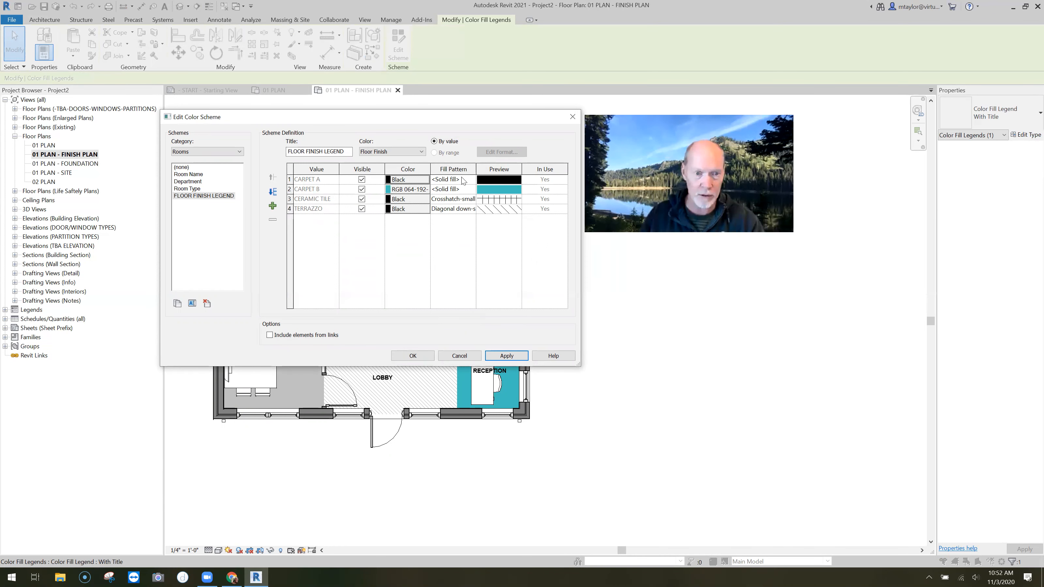
{"action": "left_click", "coordinate": [462, 180]}
{"action": "left_click", "coordinate": [472, 180]}
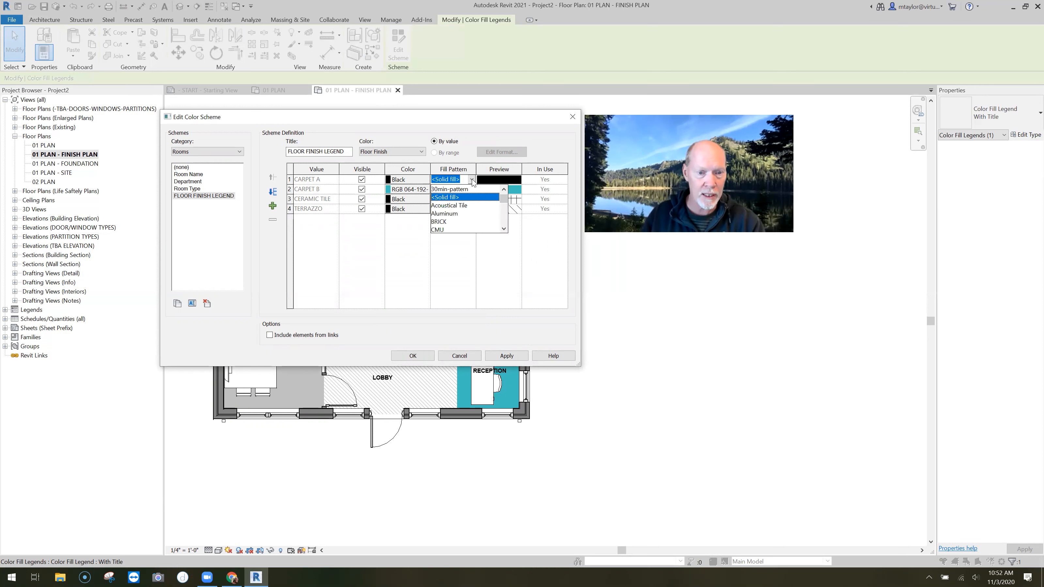
{"action": "left_click", "coordinate": [457, 214]}
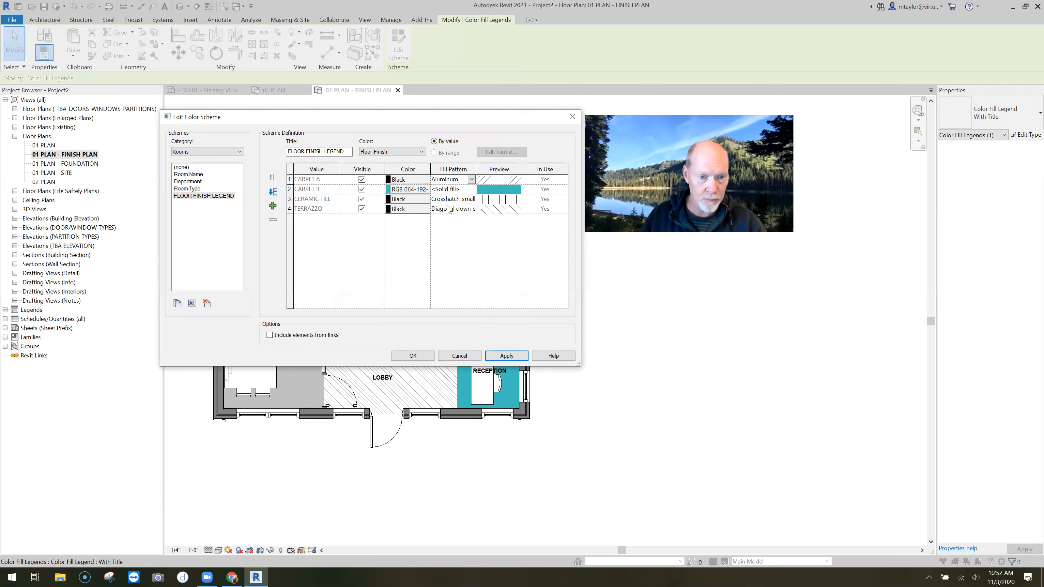
Give the CARPET B entry the color Black and the Earth fill pattern, and apply the edited color scheme to the plan.
{"action": "left_click", "coordinate": [414, 190]}
{"action": "left_click", "coordinate": [270, 228]}
{"action": "left_click", "coordinate": [410, 323]}
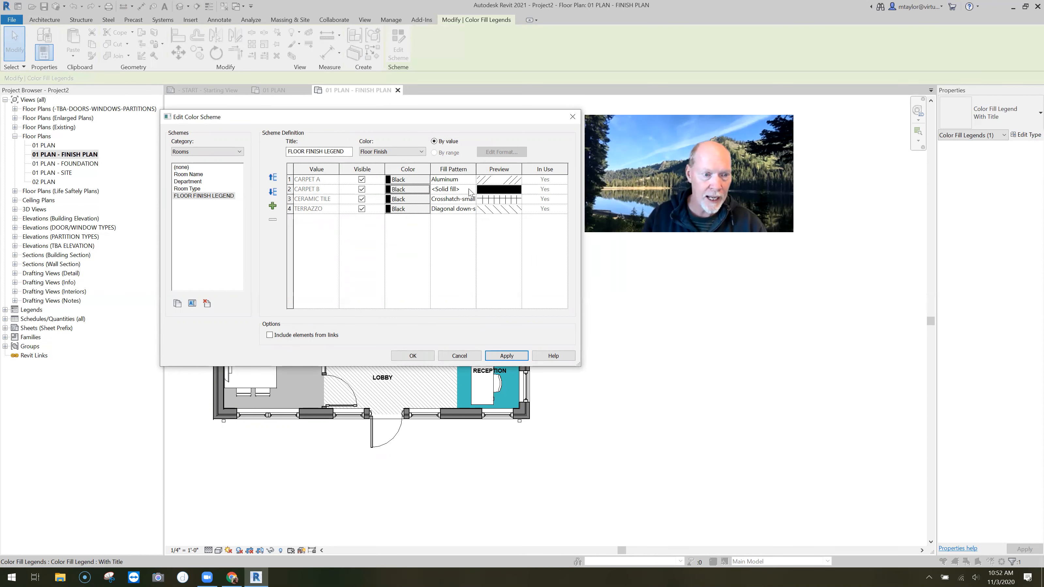
{"action": "left_click", "coordinate": [468, 190]}
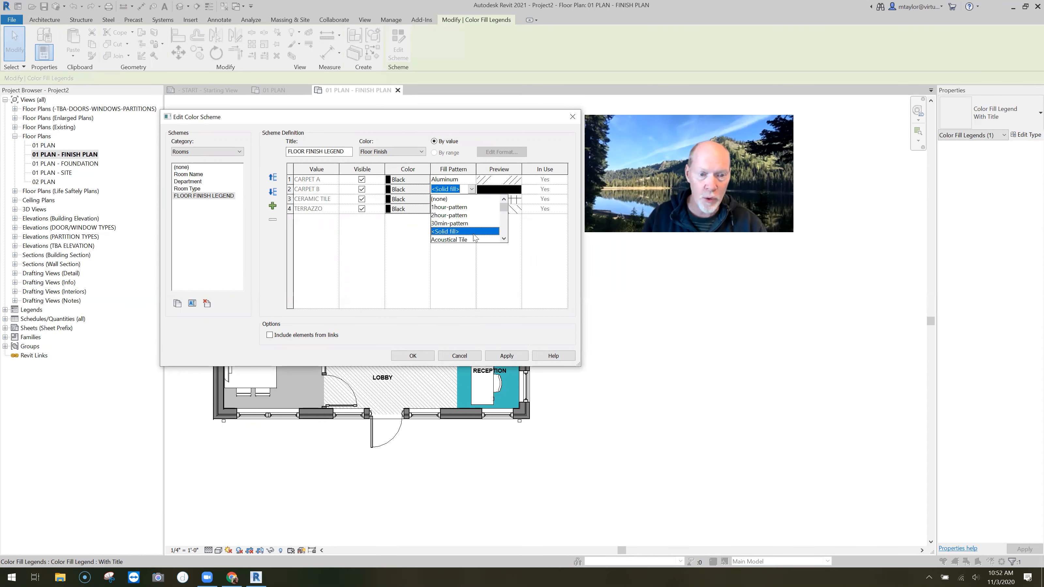
{"action": "left_click", "coordinate": [504, 238]}
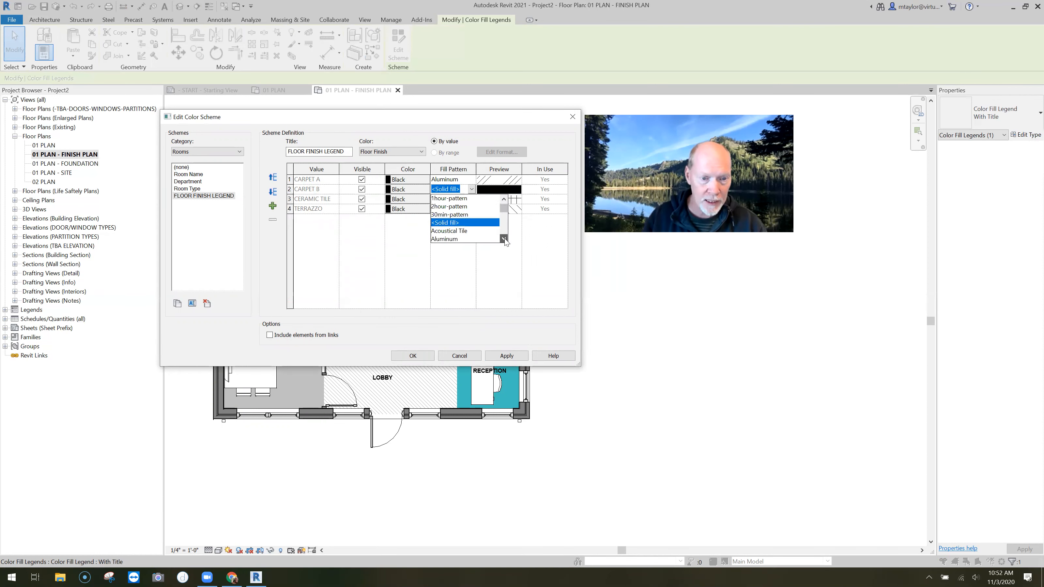
{"action": "left_click", "coordinate": [504, 238]}
{"action": "left_click", "coordinate": [504, 239]}
{"action": "left_click", "coordinate": [504, 238]}
{"action": "left_click", "coordinate": [504, 239]}
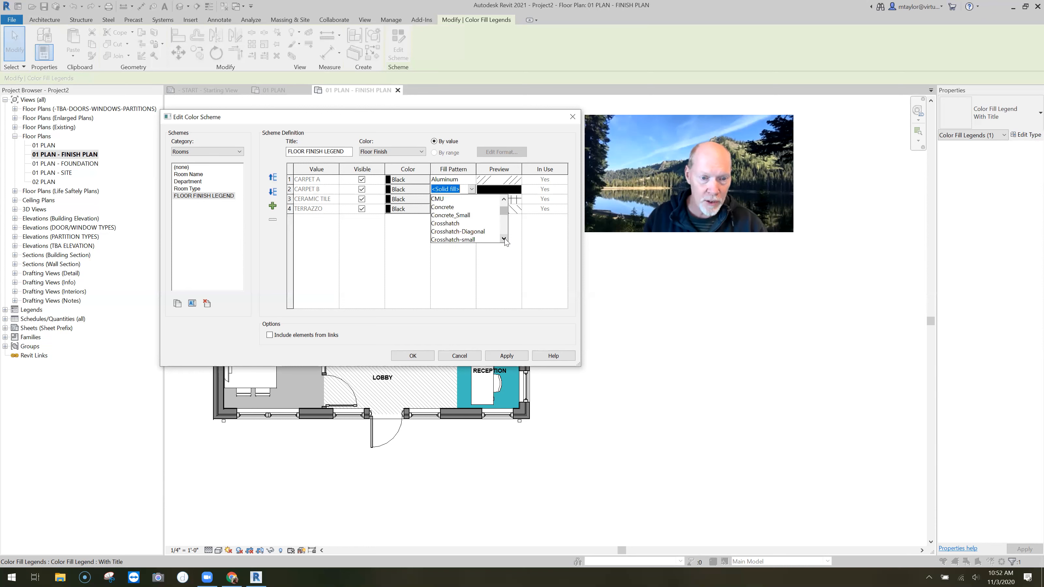
{"action": "left_click", "coordinate": [504, 238]}
{"action": "left_click", "coordinate": [504, 239]}
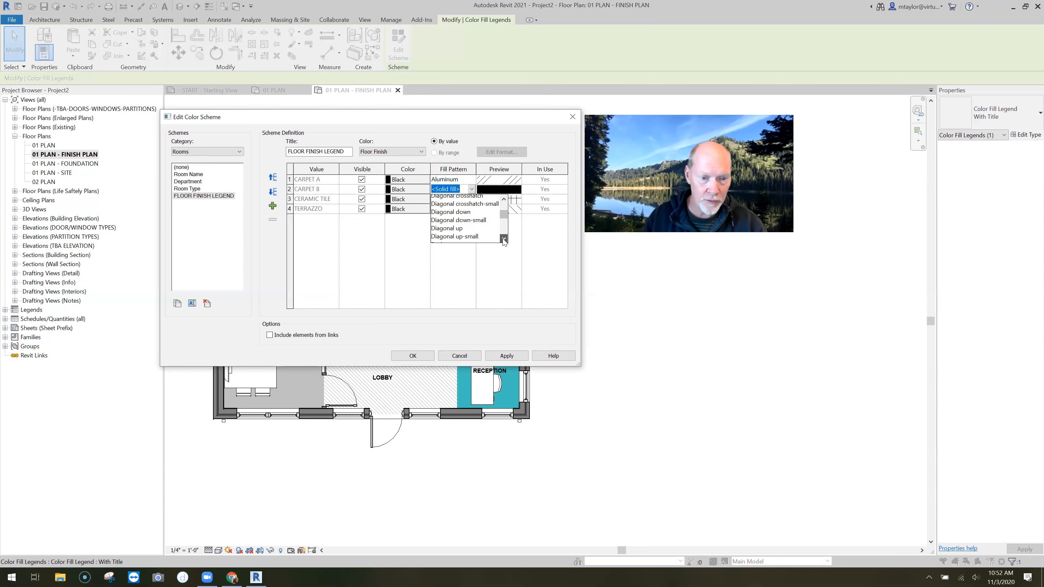
{"action": "left_click", "coordinate": [504, 238]}
{"action": "left_click", "coordinate": [469, 224]}
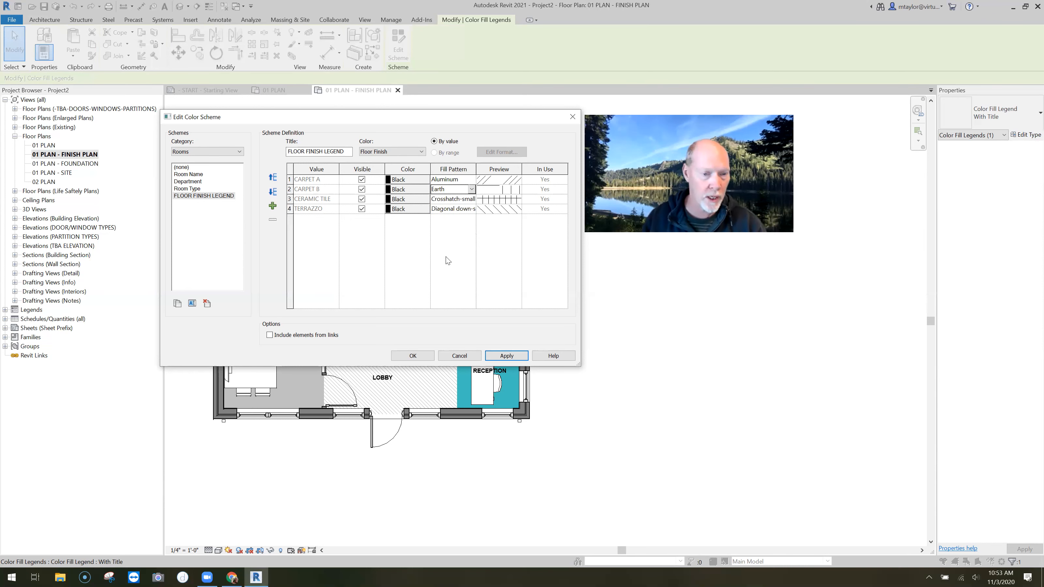
{"action": "left_click", "coordinate": [416, 355]}
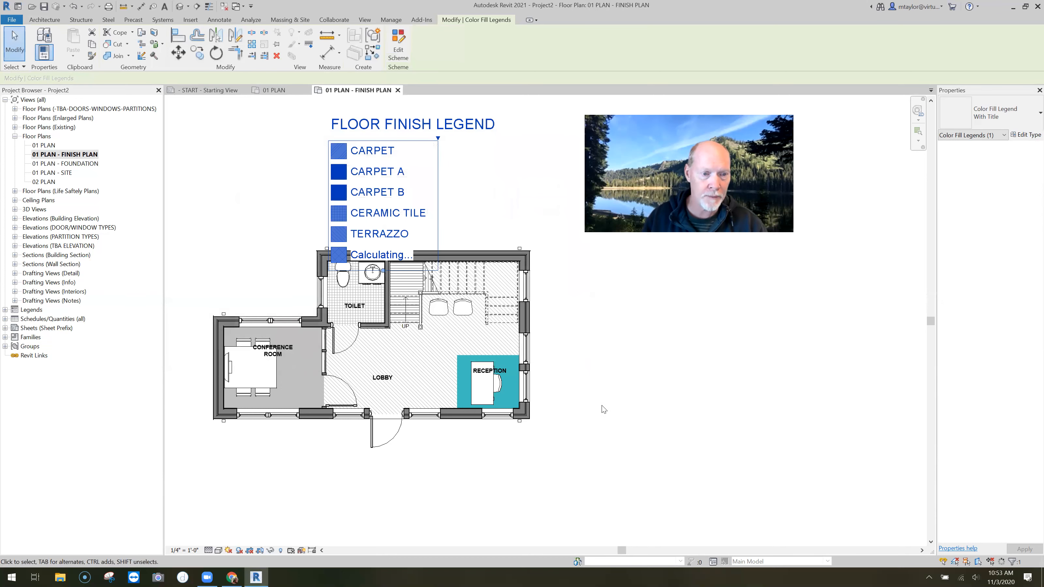
{"action": "left_click", "coordinate": [604, 407]}
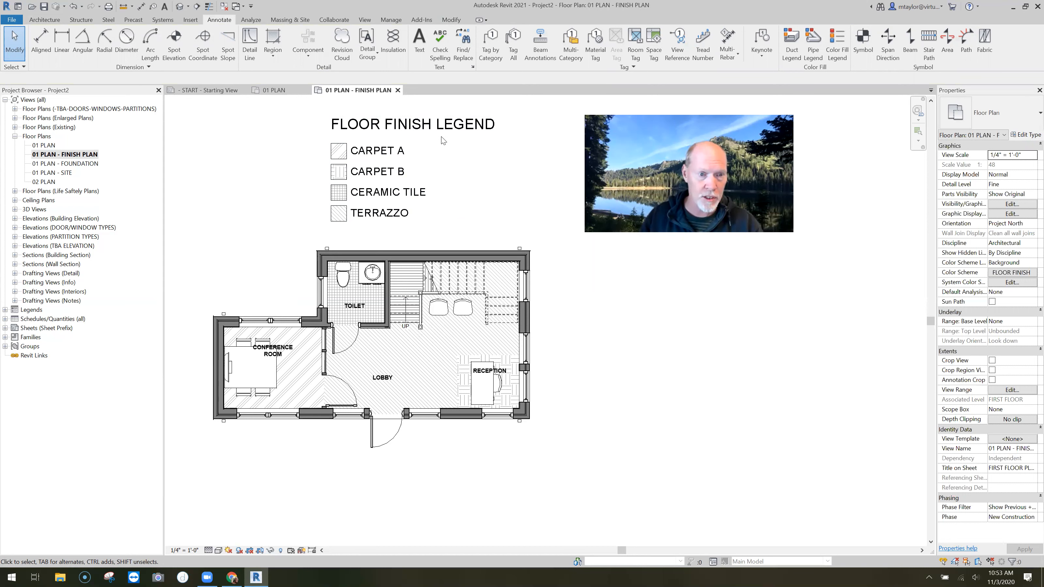
Try wider and narrower column widths on the floor finish legend and move it farther to the left above the plan.
{"action": "left_click", "coordinate": [423, 140]}
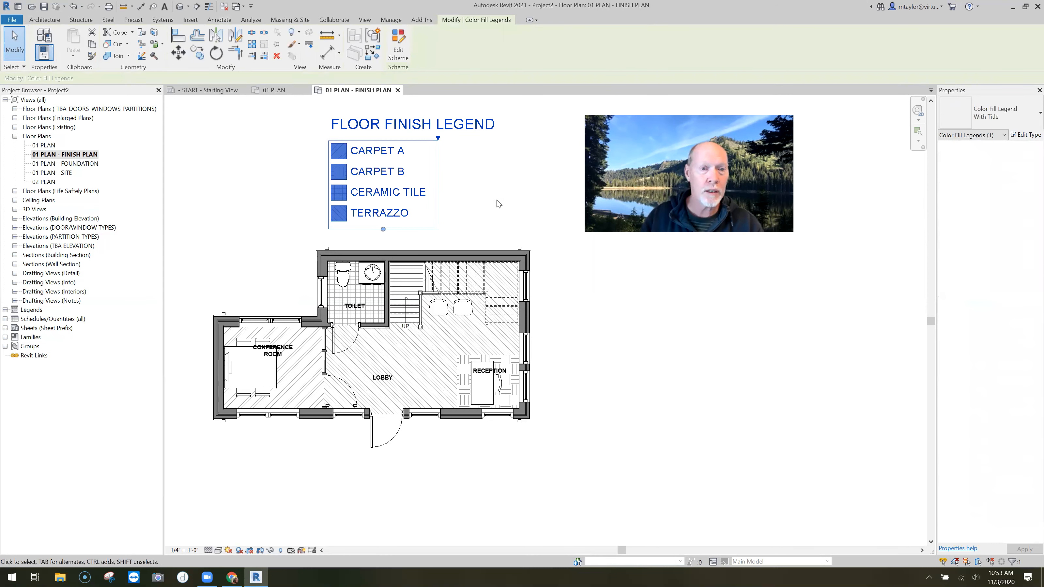
{"action": "left_click_drag", "start_coordinate": [438, 140], "coordinate": [559, 141]}
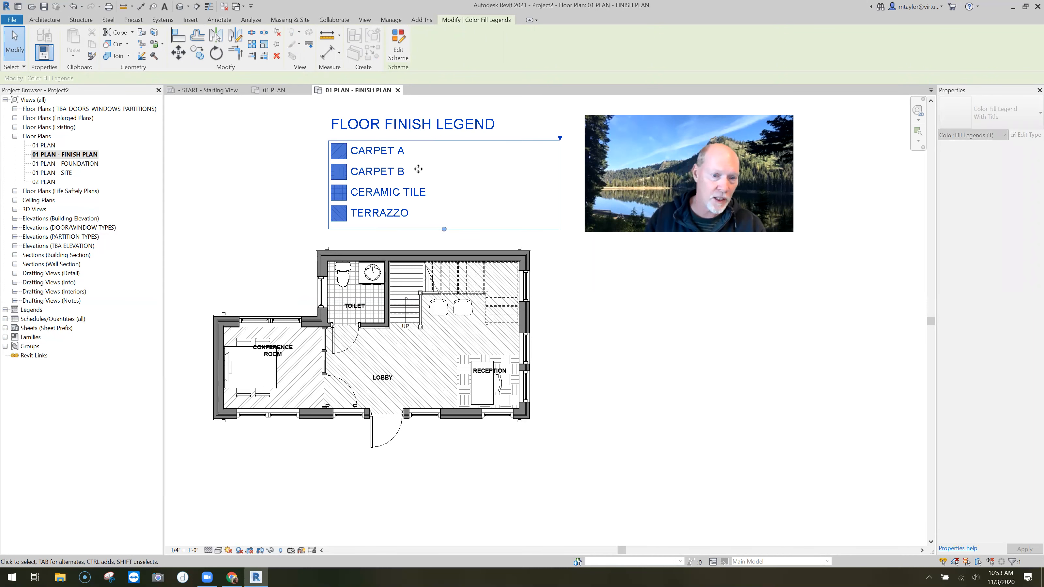
{"action": "scroll", "coordinate": [418, 169], "scroll_direction": "down", "scroll_amount": 2}
{"action": "mouse_move", "coordinate": [428, 155]}
{"action": "left_mouse_down"}
{"action": "mouse_move", "coordinate": [477, 166]}
{"action": "mouse_move", "coordinate": [439, 163]}
{"action": "left_mouse_up"}
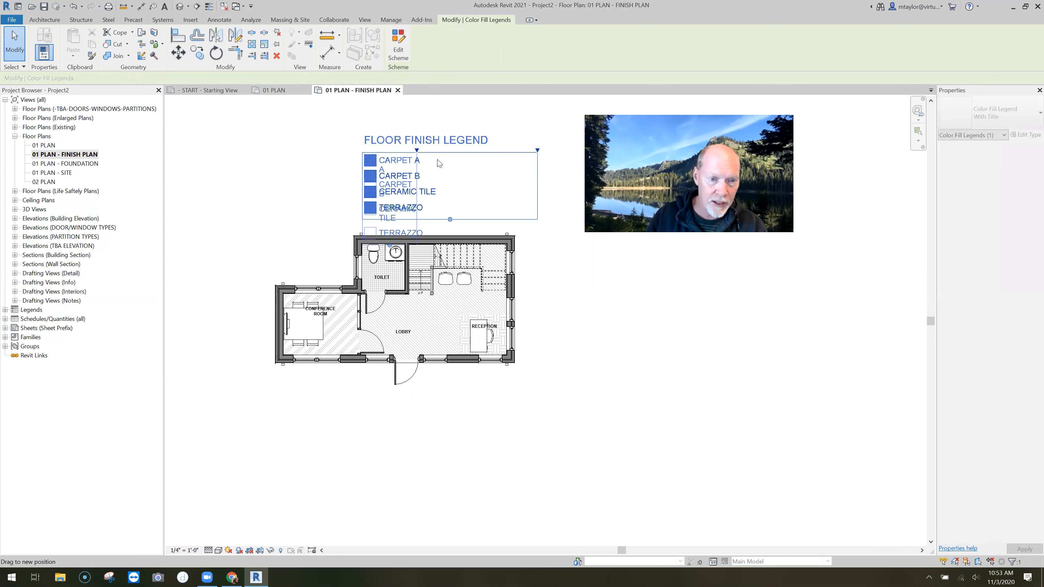
{"action": "scroll", "coordinate": [438, 161], "scroll_direction": "down", "scroll_amount": 2}
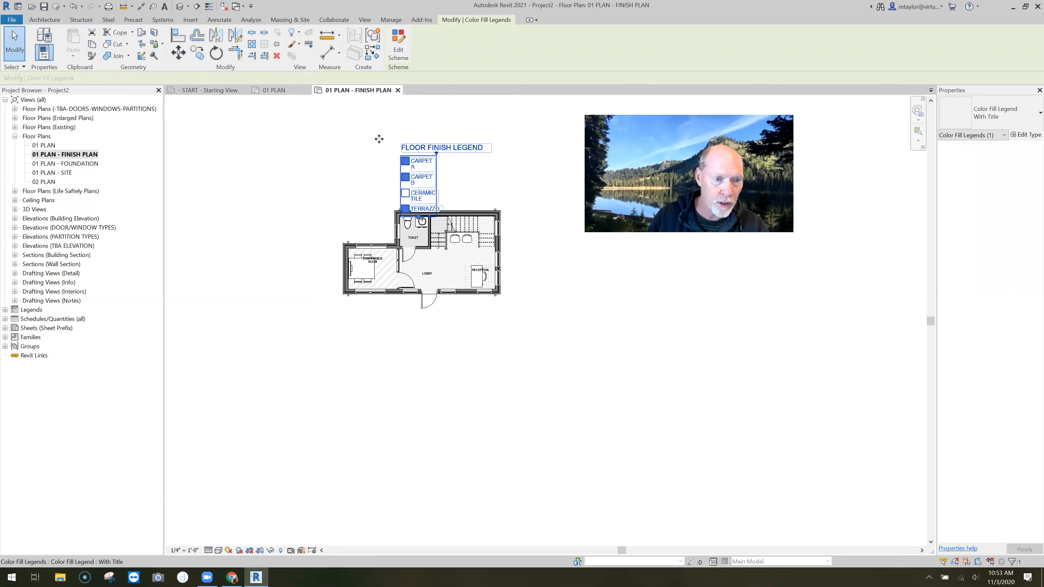
{"action": "left_click_drag", "start_coordinate": [379, 139], "coordinate": [360, 144]}
{"action": "mouse_move", "coordinate": [369, 121]}
{"action": "left_mouse_down"}
{"action": "mouse_move", "coordinate": [351, 122]}
{"action": "mouse_move", "coordinate": [426, 121]}
{"action": "mouse_move", "coordinate": [473, 165]}
{"action": "mouse_move", "coordinate": [440, 168]}
{"action": "left_mouse_up"}
Shorten the legend's height to wrap its entries into two columns and narrow the first column.
{"action": "left_click_drag", "start_coordinate": [376, 187], "coordinate": [376, 168]}
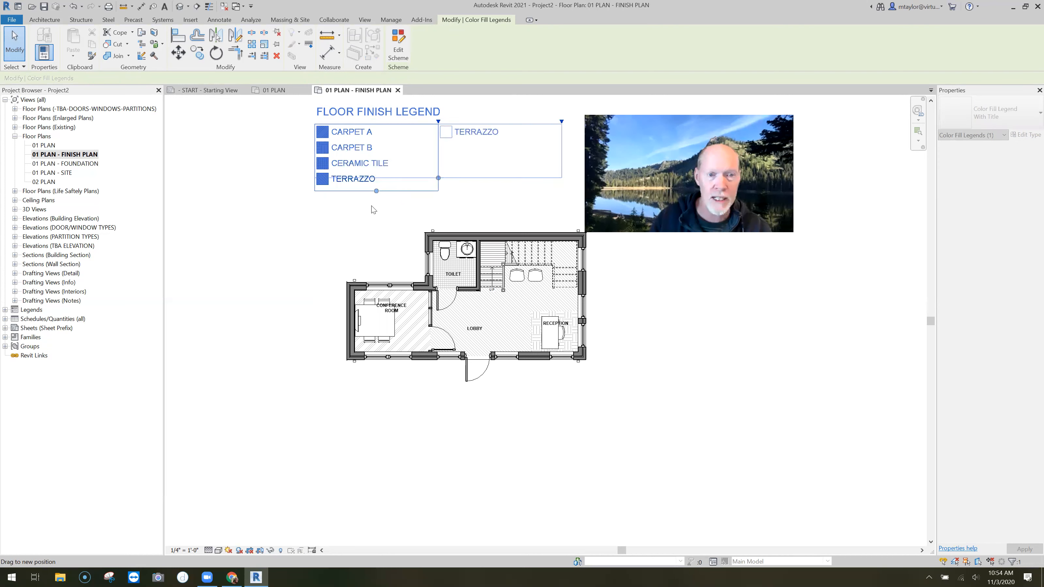
{"action": "left_click_drag", "start_coordinate": [373, 210], "coordinate": [375, 165]}
{"action": "left_click_drag", "start_coordinate": [439, 167], "coordinate": [366, 221]}
{"action": "left_click", "coordinate": [370, 193]}
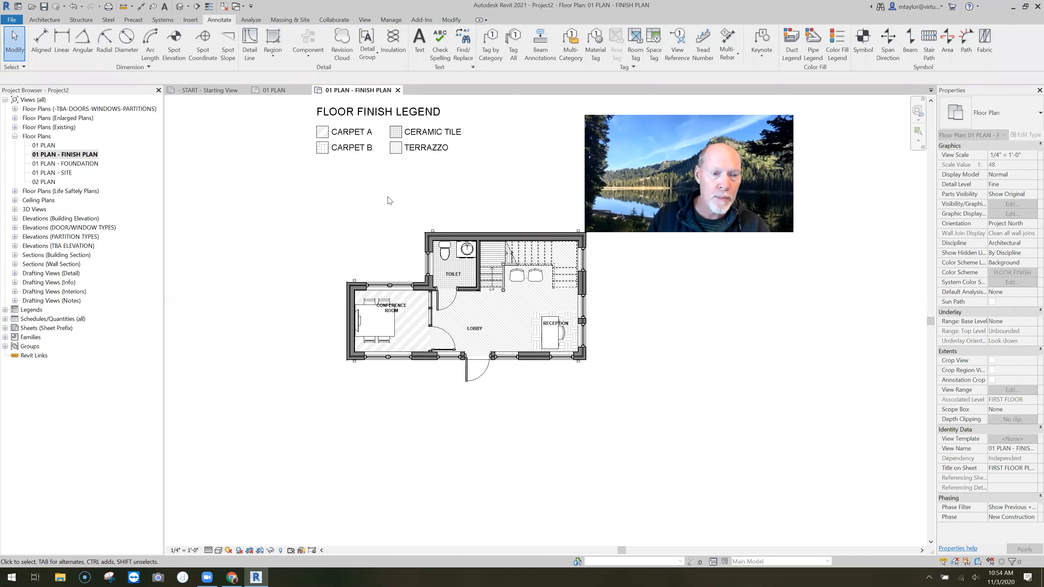
Reduce the legend's height further to lay out its four entries in a single row.
{"action": "middle_click_drag", "start_coordinate": [416, 127], "coordinate": [406, 169]}
{"action": "left_click", "coordinate": [407, 168]}
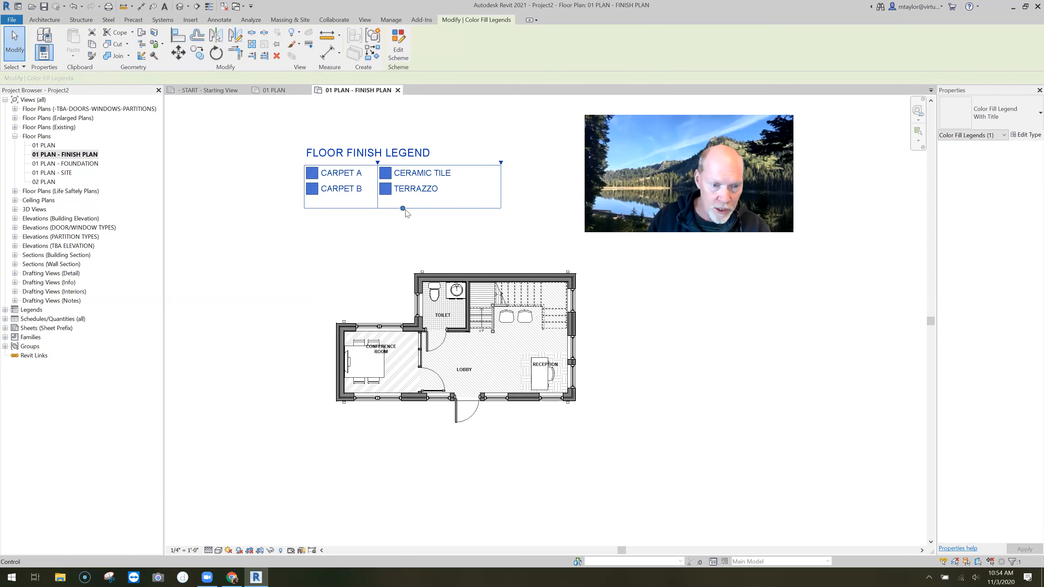
{"action": "mouse_move", "coordinate": [403, 209]}
{"action": "left_mouse_down"}
{"action": "mouse_move", "coordinate": [403, 229]}
{"action": "mouse_move", "coordinate": [402, 195]}
{"action": "left_mouse_up"}
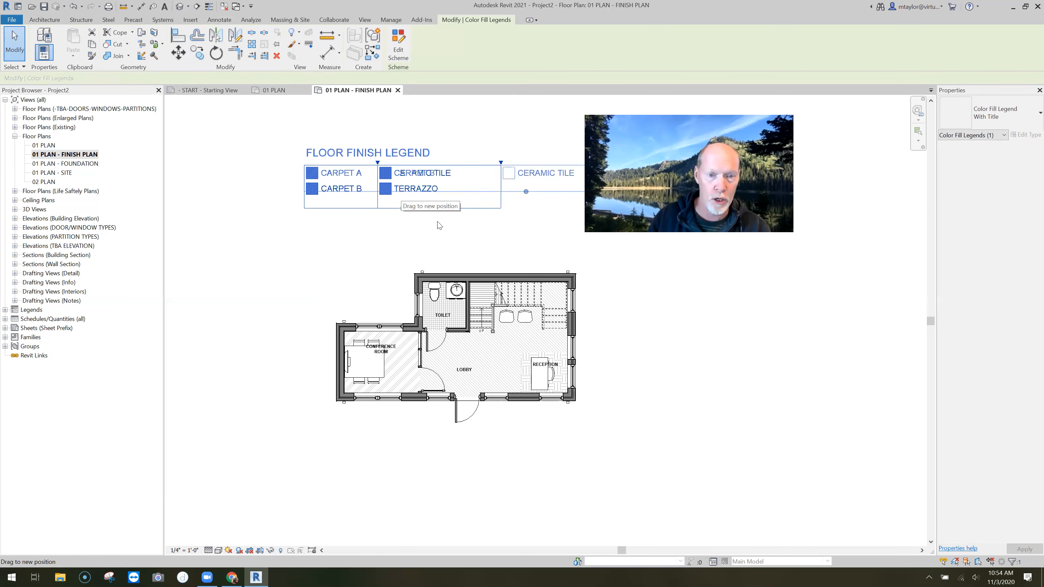
{"action": "left_click", "coordinate": [333, 222]}
{"action": "scroll", "coordinate": [345, 223], "scroll_direction": "down", "scroll_amount": 2}
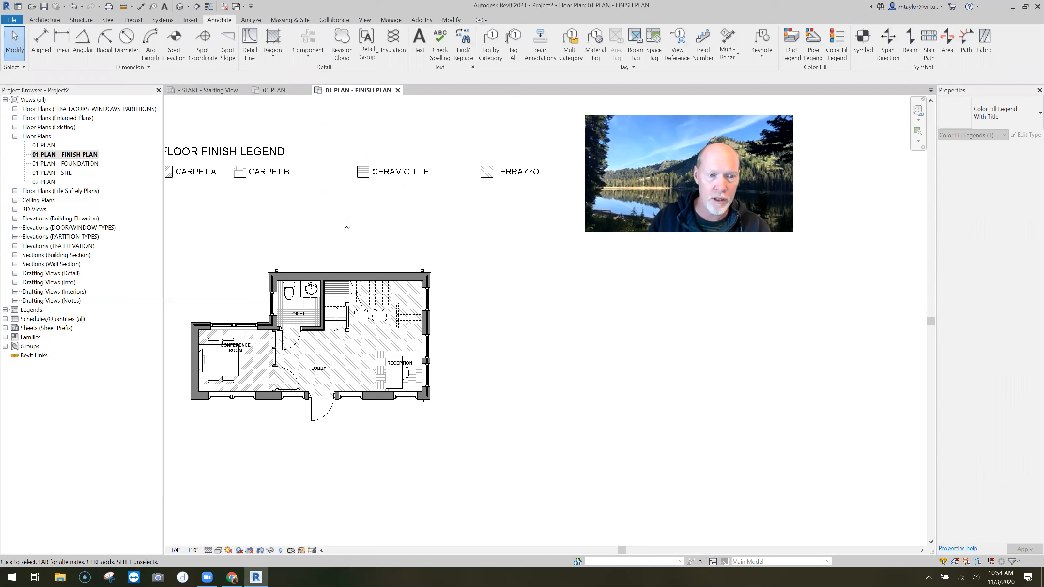
Rearrange the legend entries back into one vertical column, wide enough to keep each label on one line.
{"action": "left_click", "coordinate": [345, 179]}
{"action": "left_click_drag", "start_coordinate": [317, 174], "coordinate": [316, 174]}
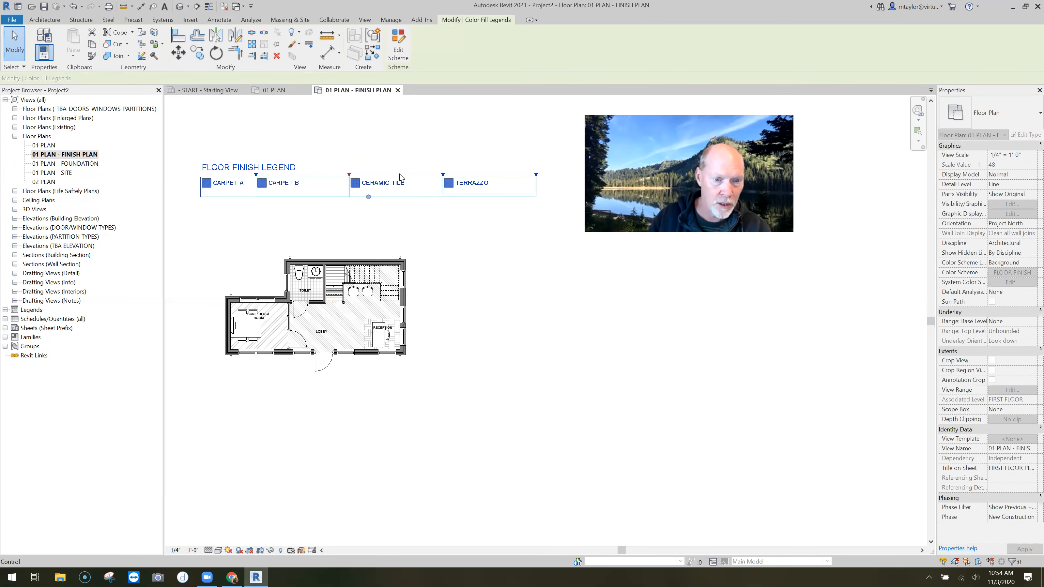
{"action": "left_click_drag", "start_coordinate": [410, 176], "coordinate": [266, 212]}
{"action": "left_click", "coordinate": [255, 181]}
{"action": "left_click_drag", "start_coordinate": [255, 175], "coordinate": [313, 198]}
{"action": "left_click", "coordinate": [307, 207]}
{"action": "middle_click_drag", "start_coordinate": [277, 207], "coordinate": [406, 215]}
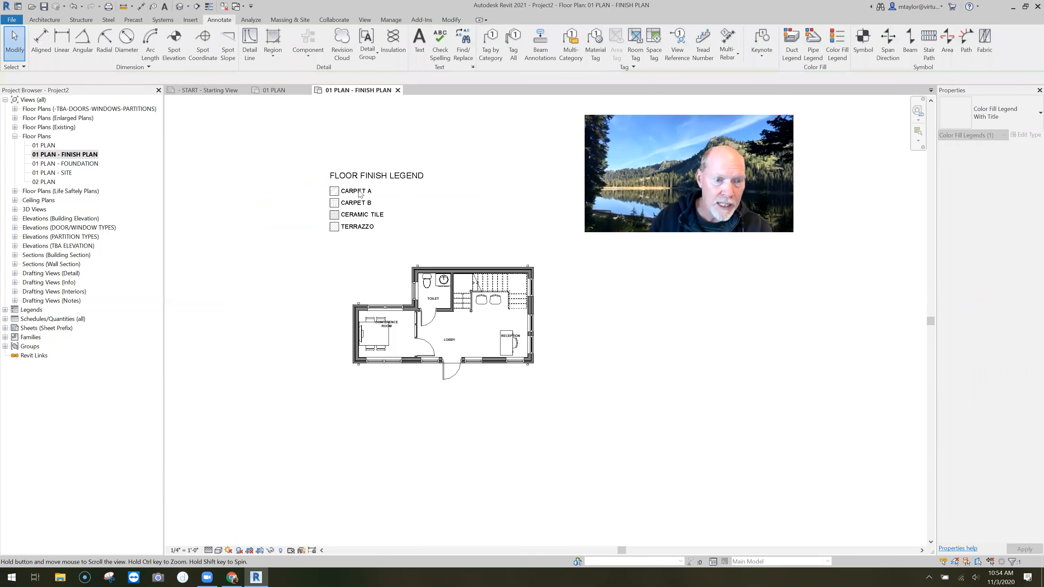
Turn on Underline for the title text in the floor finish legend's type properties.
{"action": "scroll", "coordinate": [354, 189], "scroll_direction": "up", "scroll_amount": 2}
{"action": "left_click", "coordinate": [411, 173]}
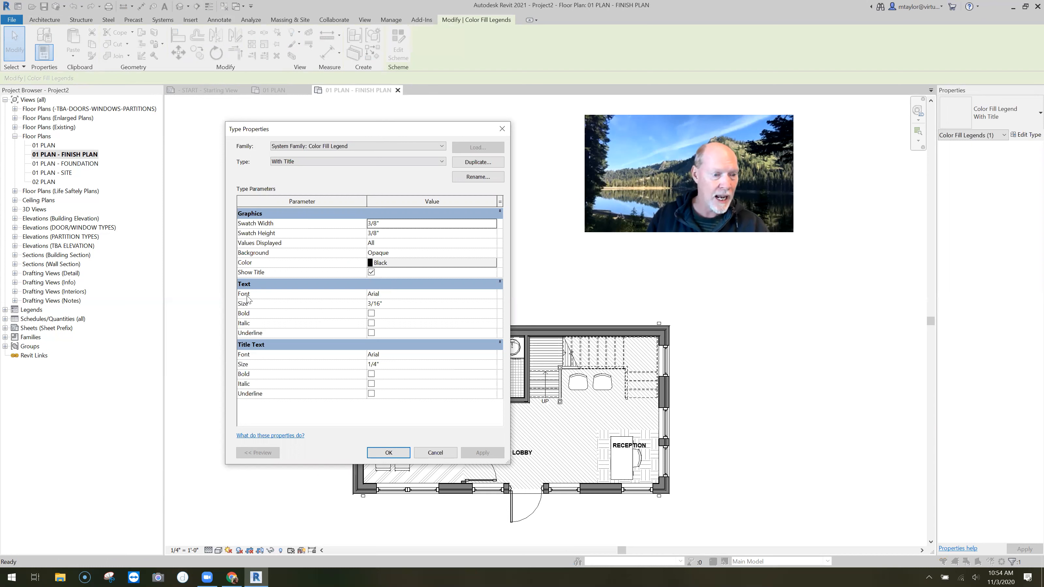
{"action": "left_click", "coordinate": [396, 334]}
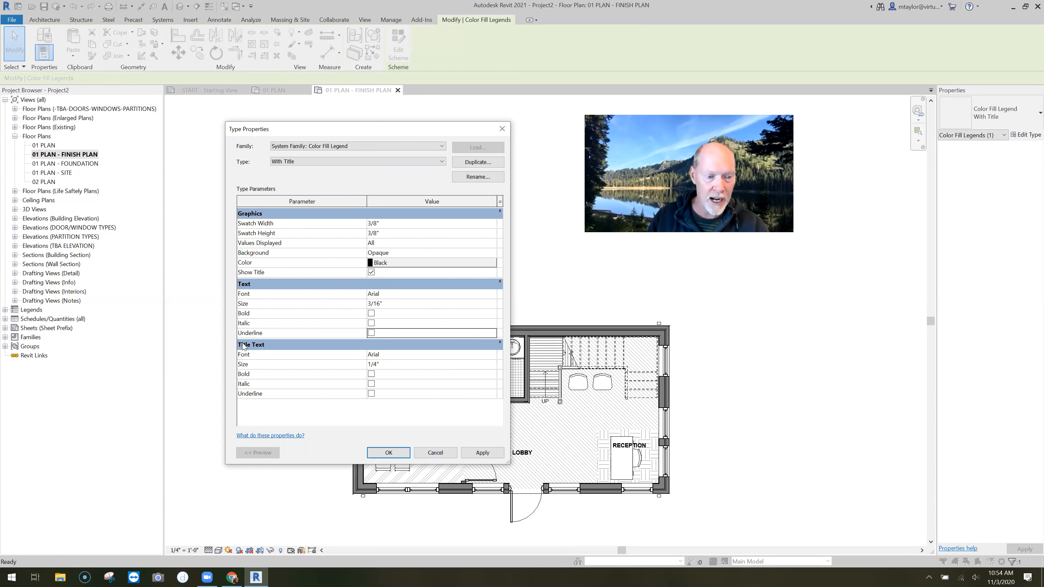
{"action": "left_click", "coordinate": [421, 394]}
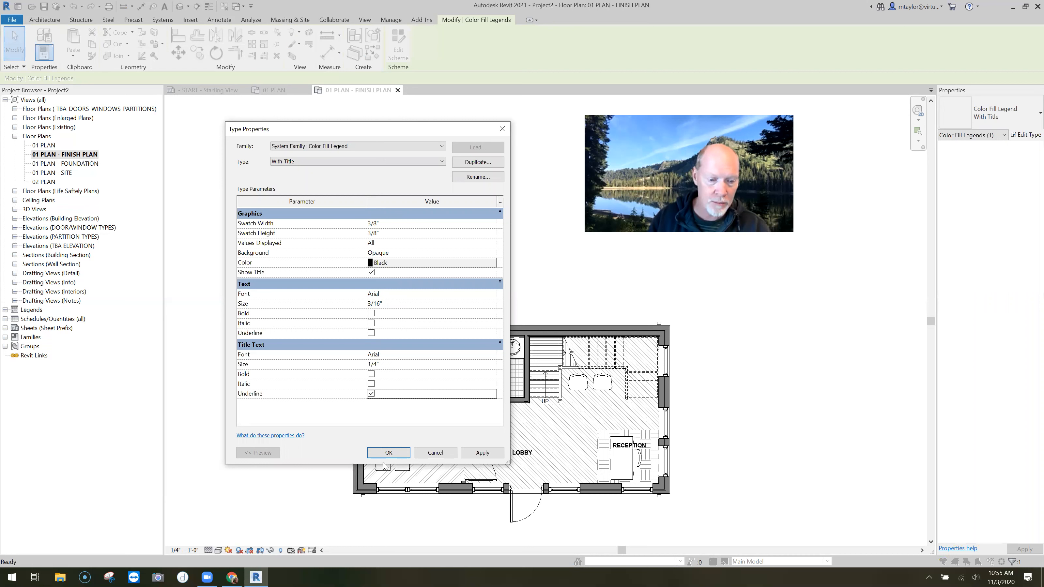
{"action": "key", "text": "Return"}
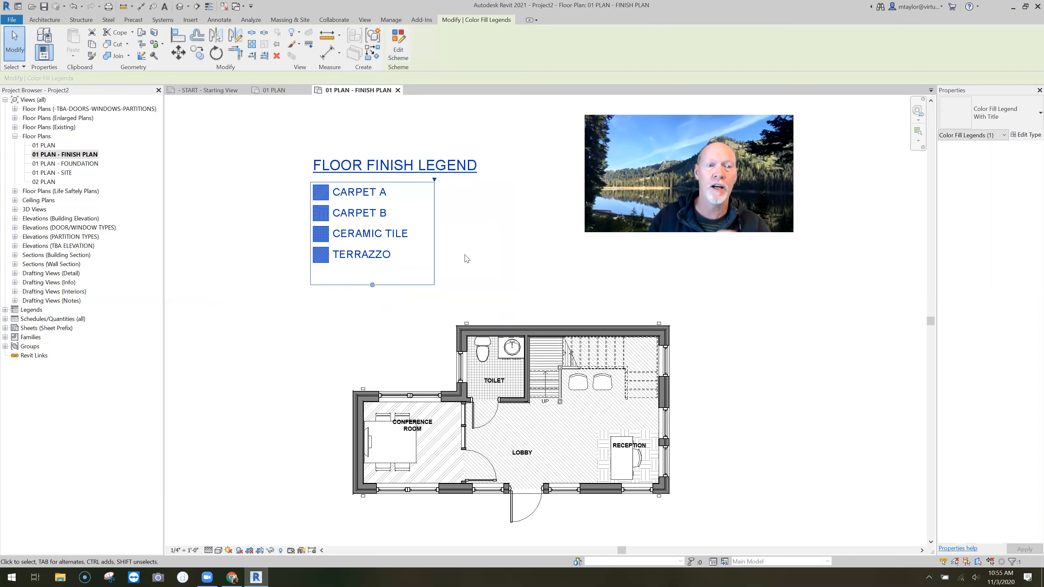
{"action": "left_click", "coordinate": [176, 356]}
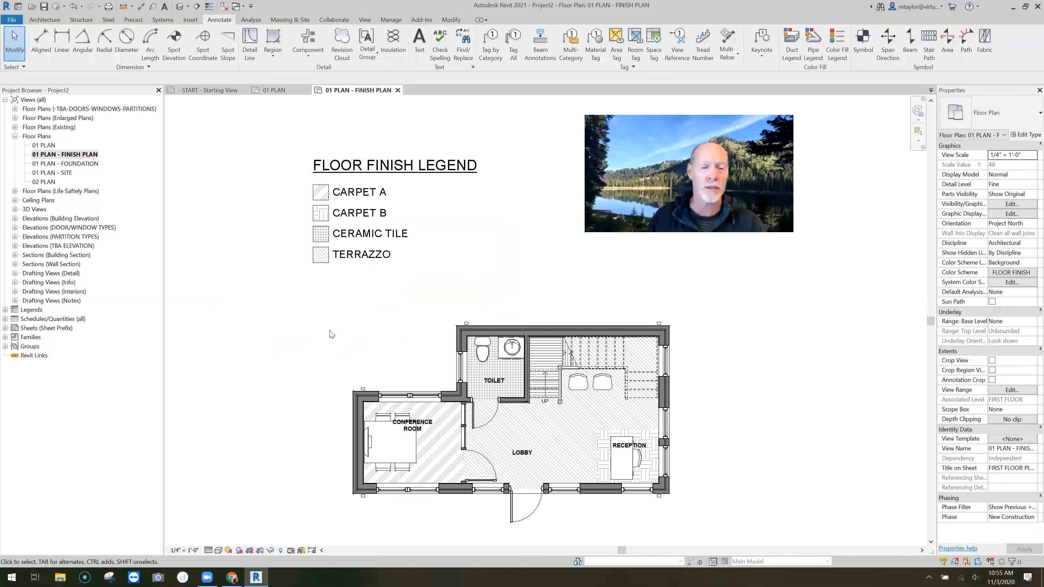
Open the 02 PLAN floor plan and duplicate the view with its detailing.
{"action": "scroll", "coordinate": [273, 345], "scroll_direction": "down", "scroll_amount": 1}
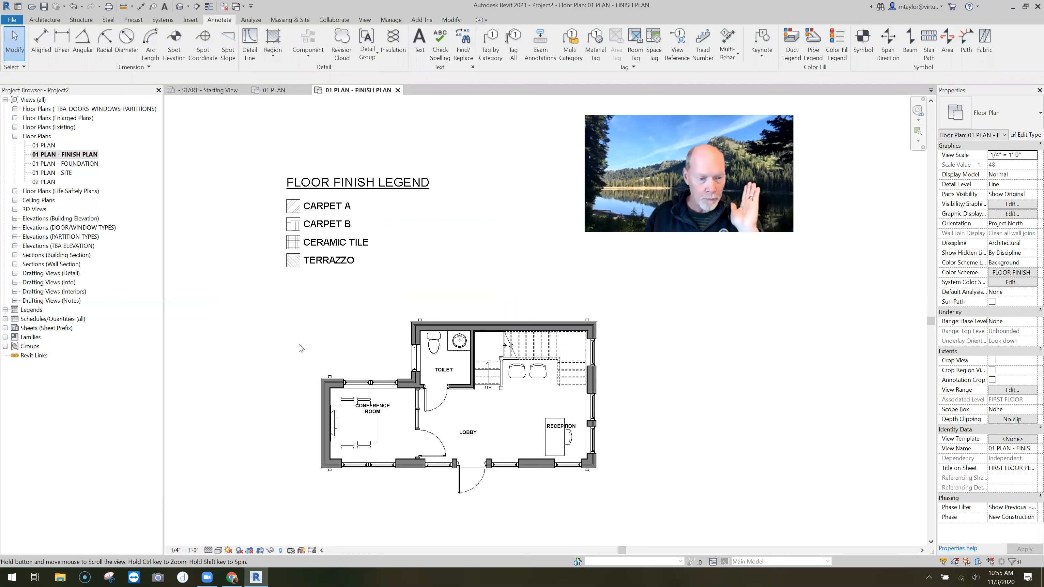
{"action": "middle_click_drag", "start_coordinate": [352, 347], "coordinate": [328, 345]}
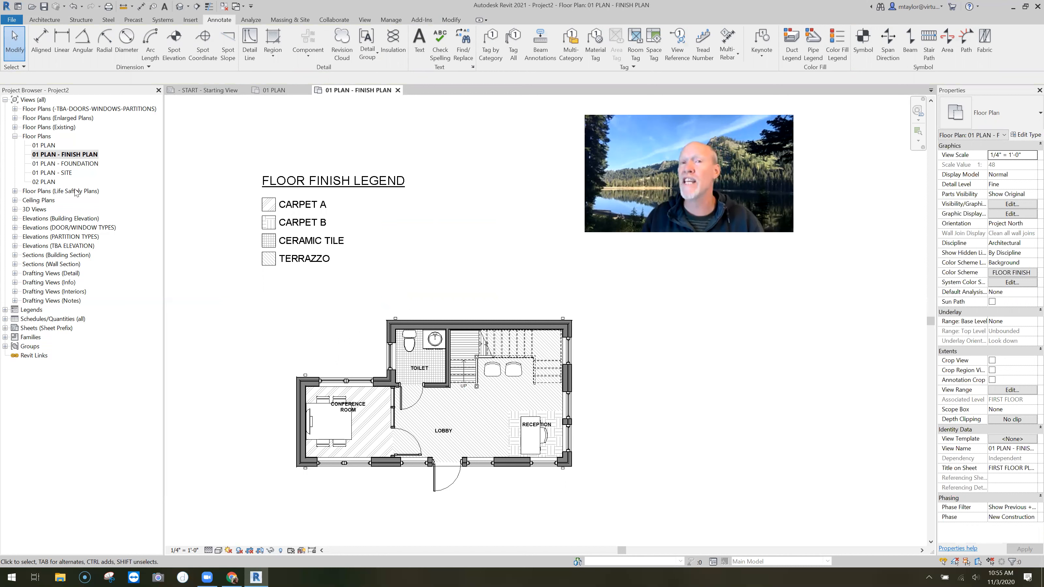
{"action": "double_click", "coordinate": [45, 182]}
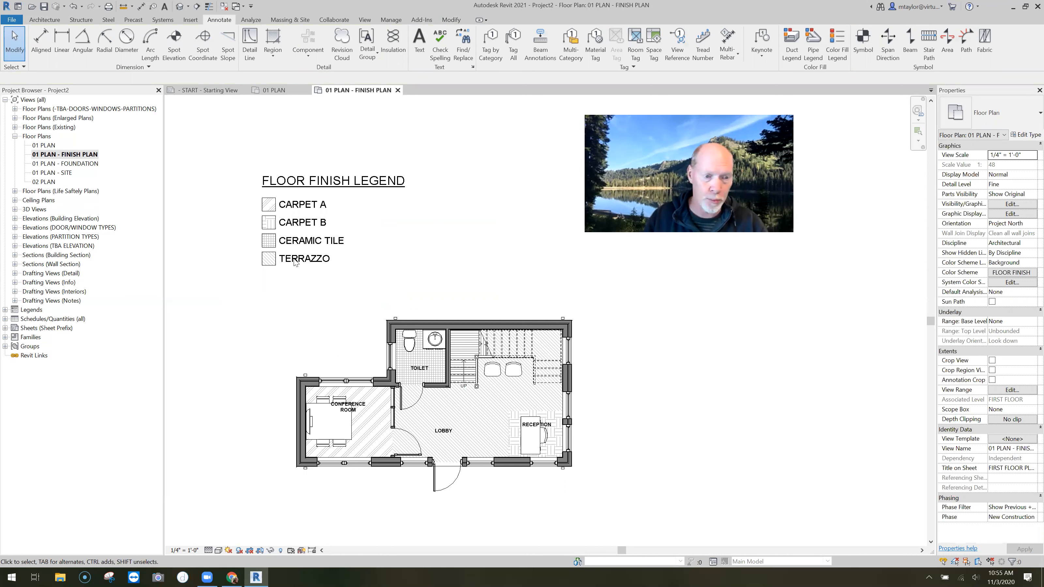
{"action": "middle_click_drag", "start_coordinate": [343, 311], "coordinate": [310, 264]}
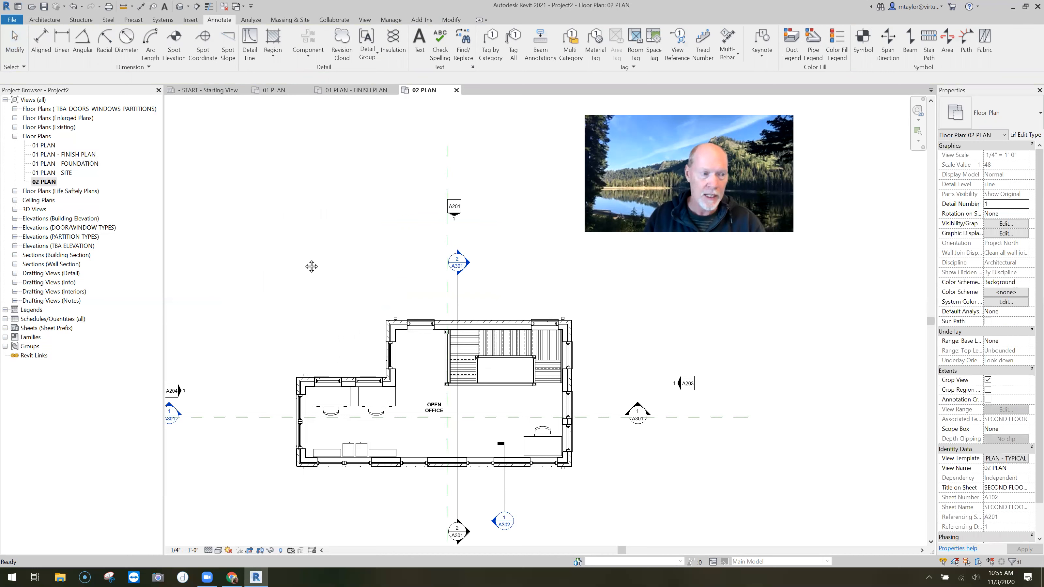
{"action": "right_click", "coordinate": [45, 182]}
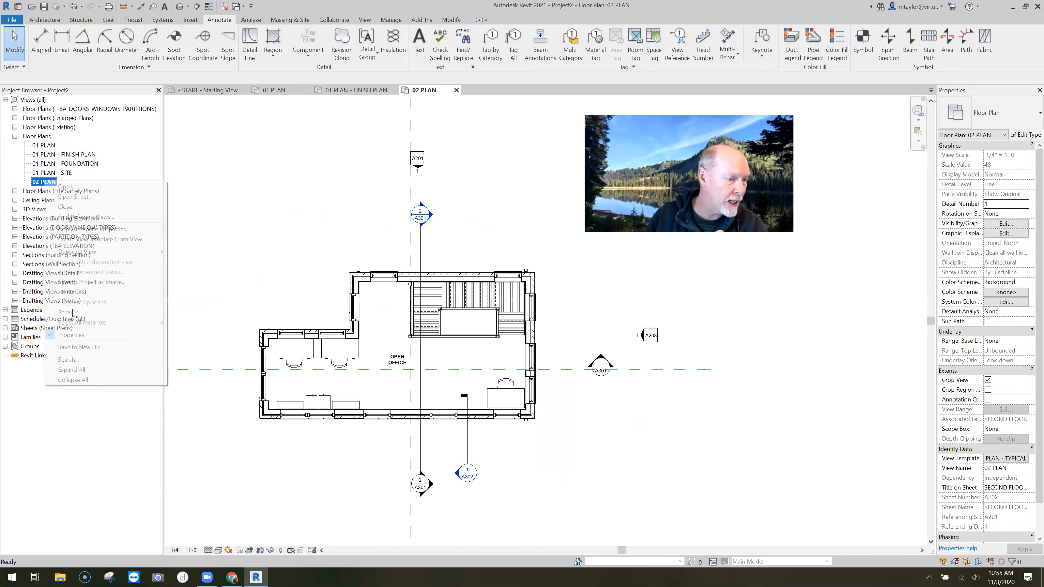
{"action": "left_click", "coordinate": [235, 262]}
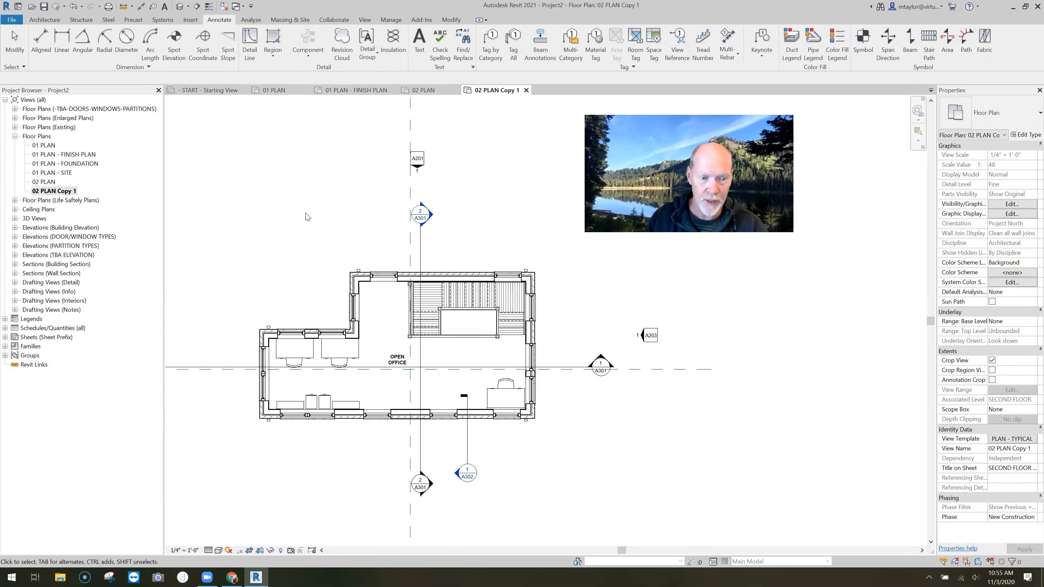
Rename the duplicated second floor view as 02 PLAN - FINISH PLAN.
{"action": "right_click", "coordinate": [66, 192]}
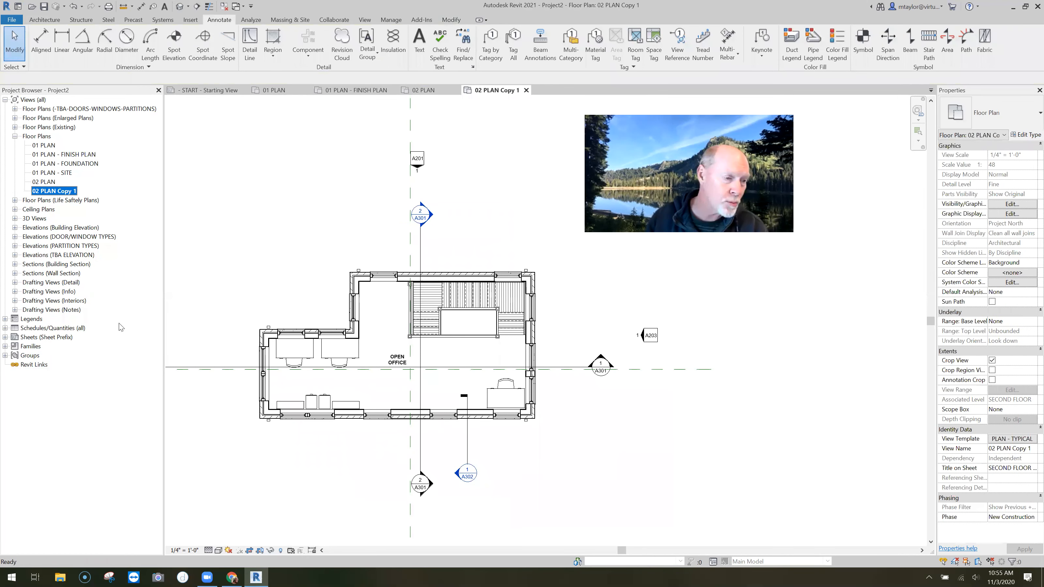
{"action": "left_click", "coordinate": [106, 323]}
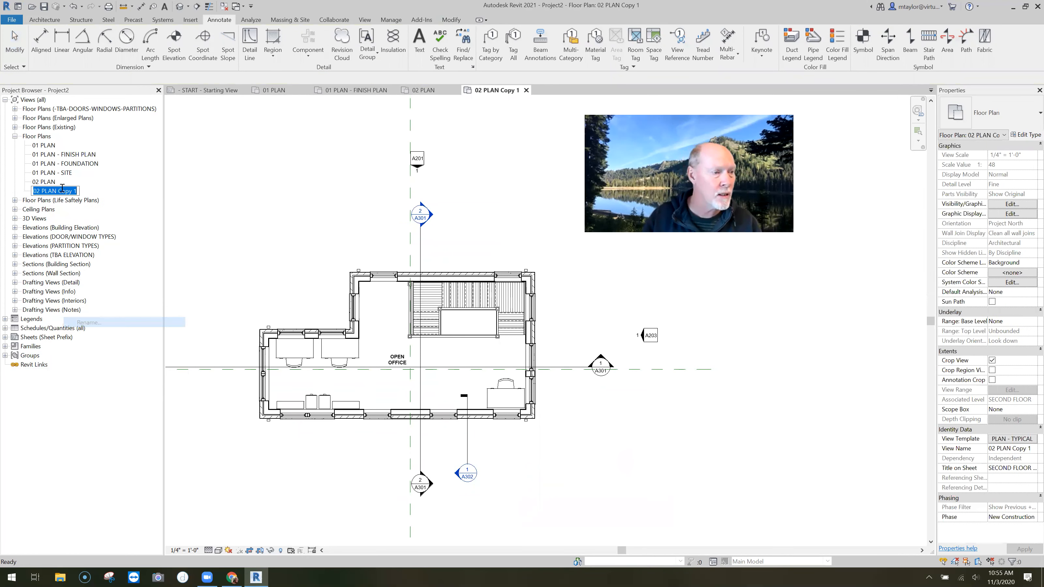
{"action": "key", "text": "End"}
{"action": "key", "text": "ctrl+shift+Left"}
{"action": "key", "text": "ctrl+shift+Left"}
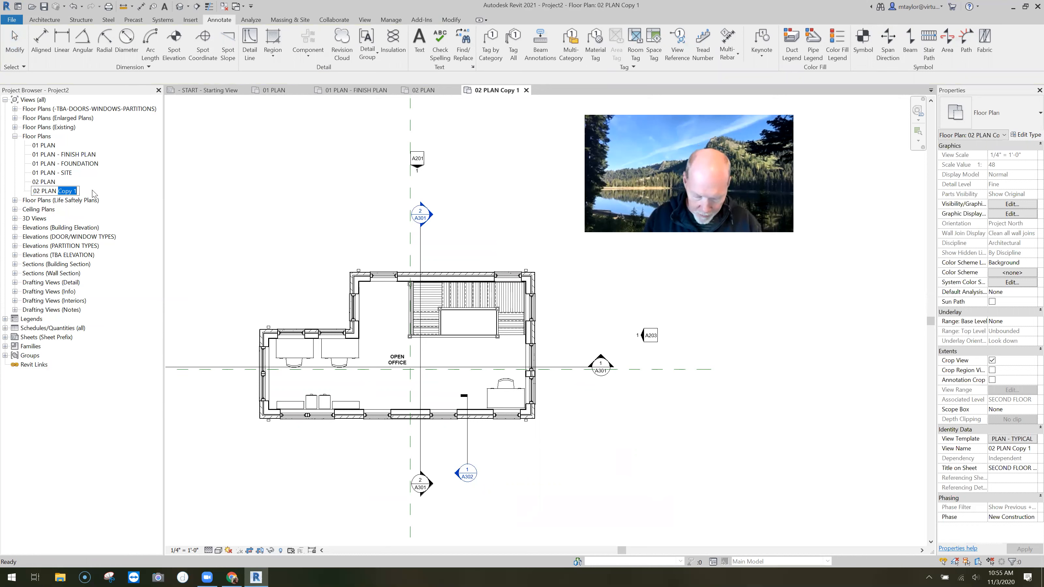
{"action": "type", "text": "- FI"}
{"action": "type", "text": "NISH P"}
{"action": "type", "text": "AL"}
{"action": "key", "text": "BackSpace"}
{"action": "key", "text": "BackSpace"}
{"action": "type", "text": "LAN"}
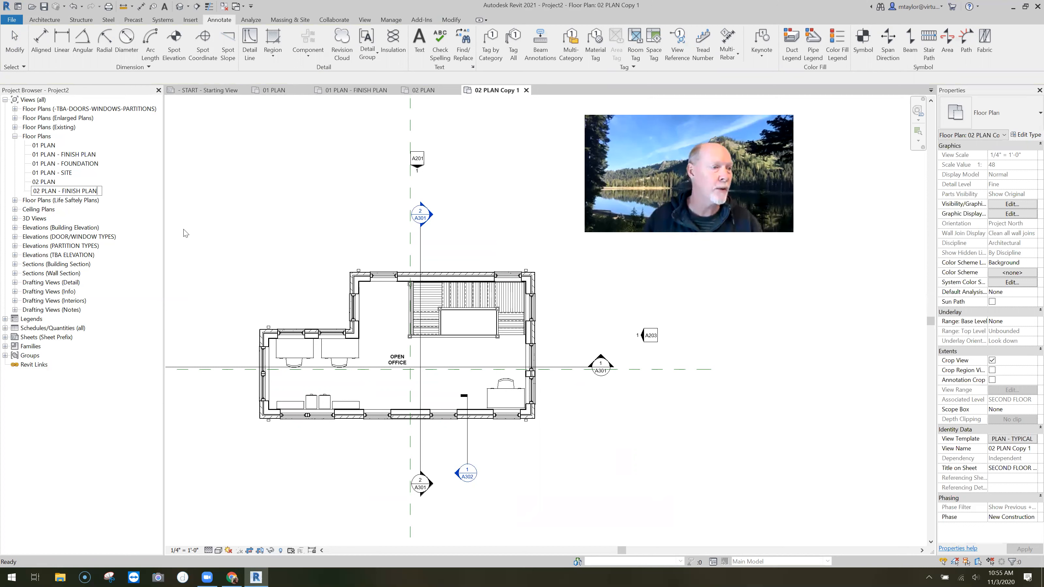
{"action": "key", "text": "Return"}
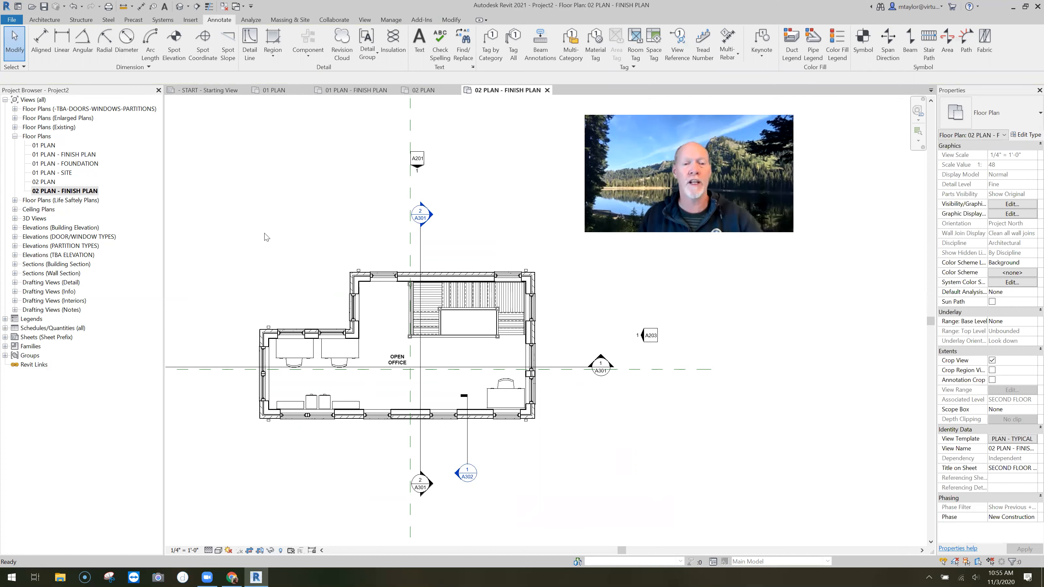
Create a view template named PLANS - FLOOR FINISH from the 01 PLAN - FINISH PLAN view.
{"action": "middle_click", "coordinate": [414, 244]}
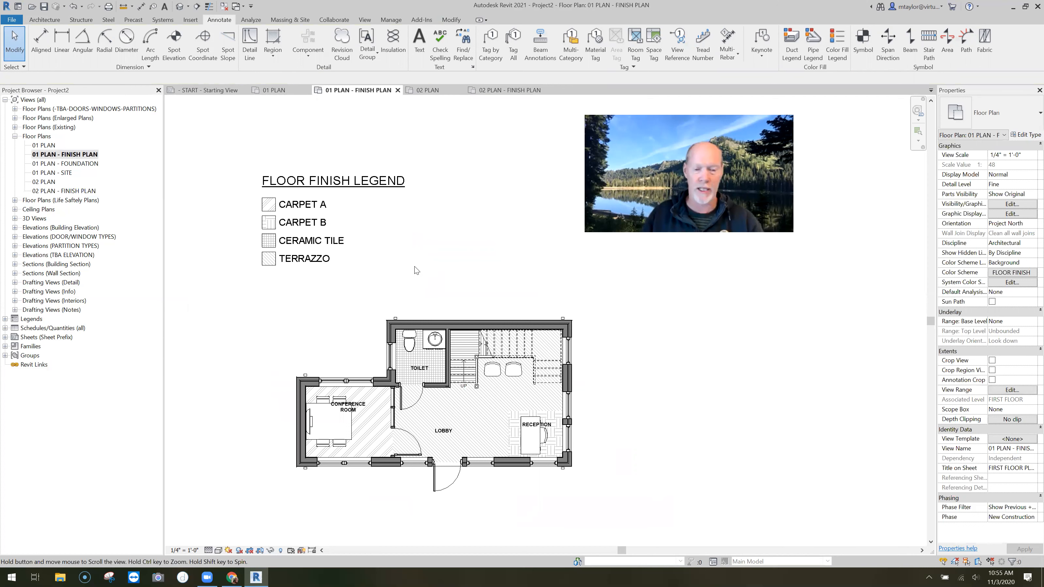
{"action": "middle_click_drag", "start_coordinate": [415, 270], "coordinate": [415, 268]}
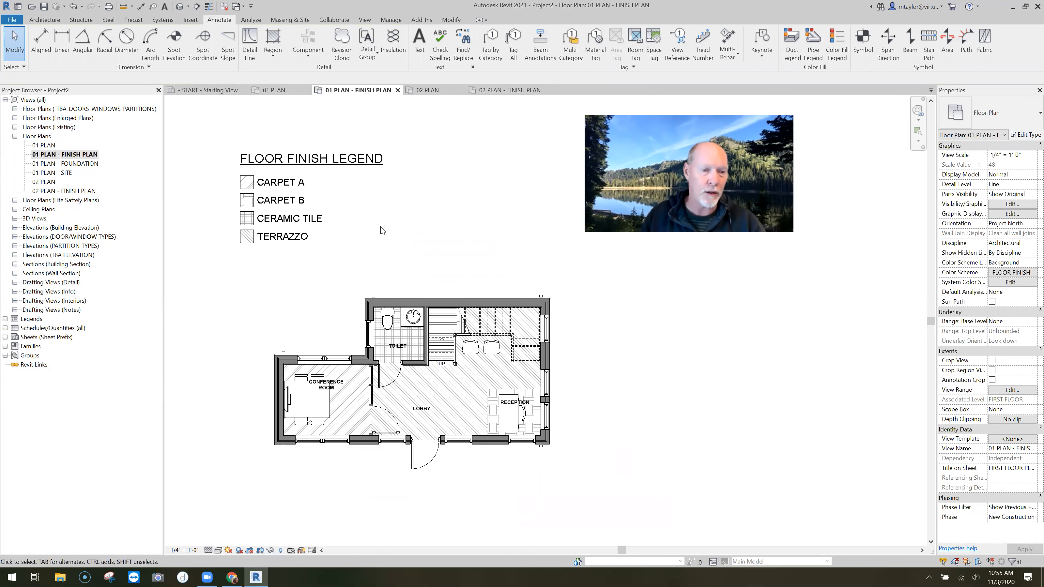
{"action": "left_click", "coordinate": [365, 20]}
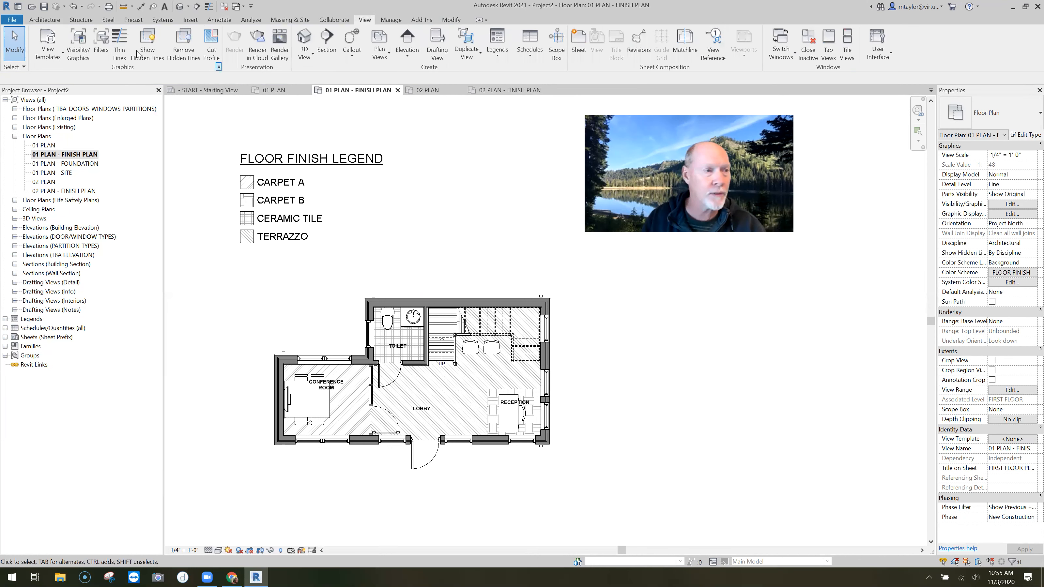
{"action": "left_click", "coordinate": [53, 55]}
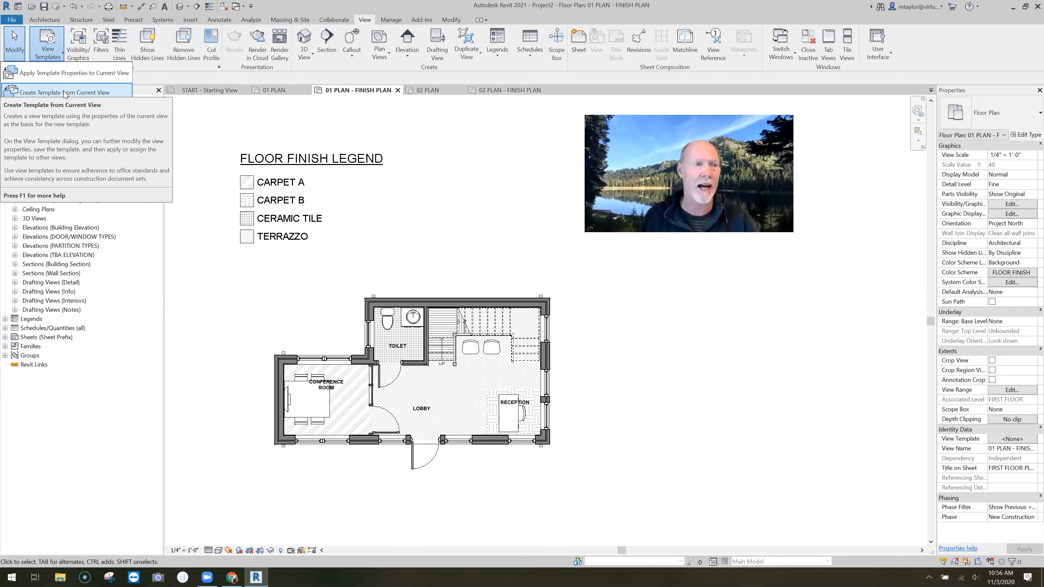
{"action": "left_click", "coordinate": [78, 93]}
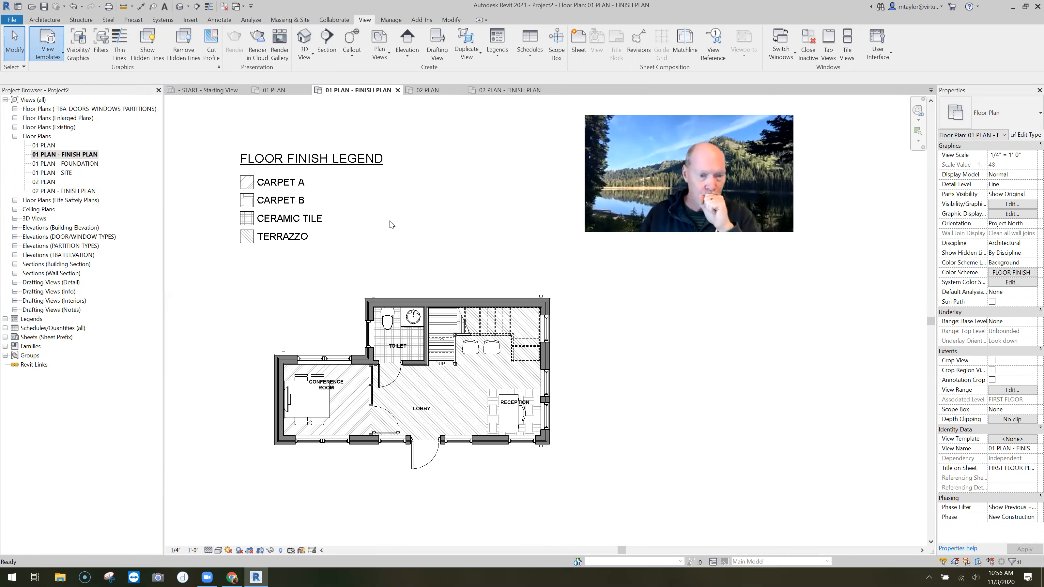
{"action": "type", "text": "PLANS - FLOOR FINISH"}
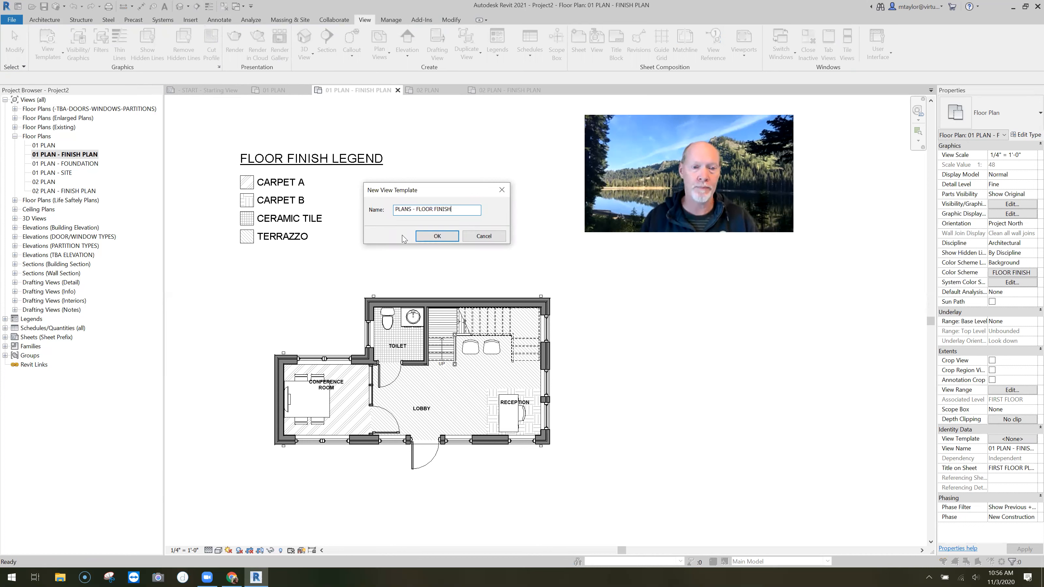
{"action": "left_click", "coordinate": [440, 240]}
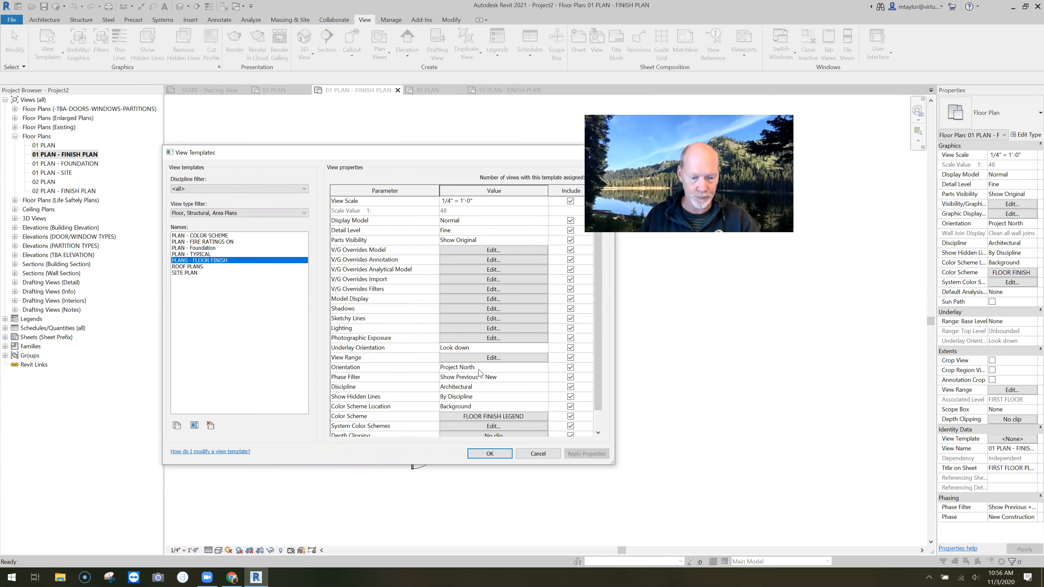
{"action": "scroll", "coordinate": [479, 372], "scroll_direction": "down", "scroll_amount": 1}
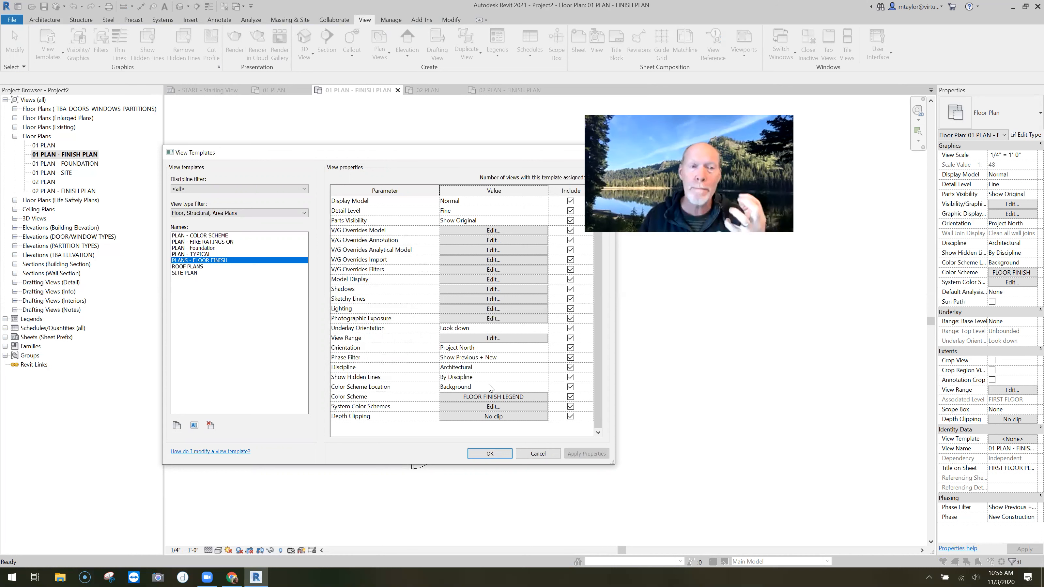
{"action": "left_click", "coordinate": [491, 454]}
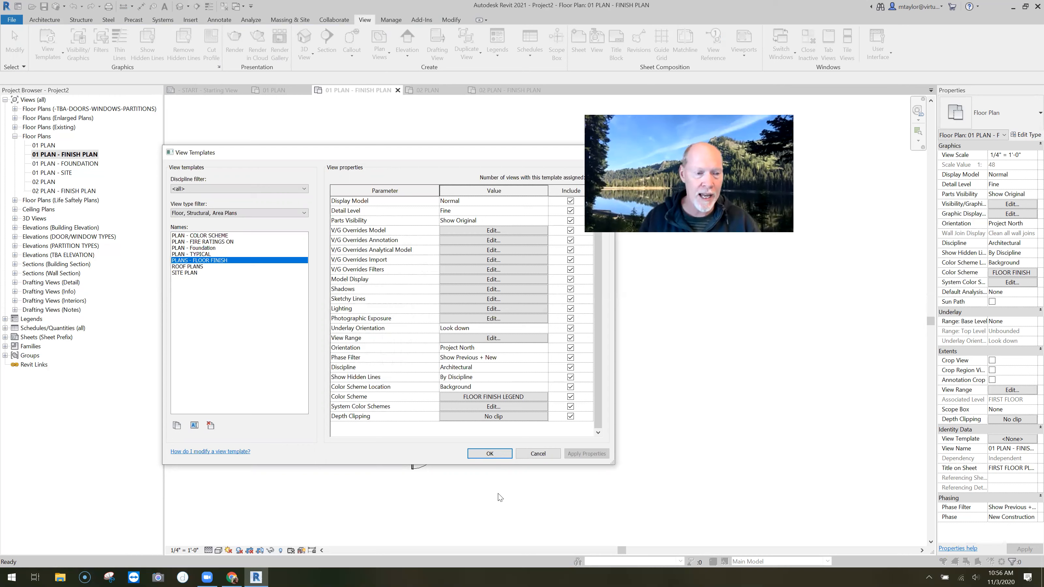
Assign the PLANS - FLOOR FINISH view template to the 02 PLAN - FINISH PLAN view.
{"action": "double_click", "coordinate": [60, 192]}
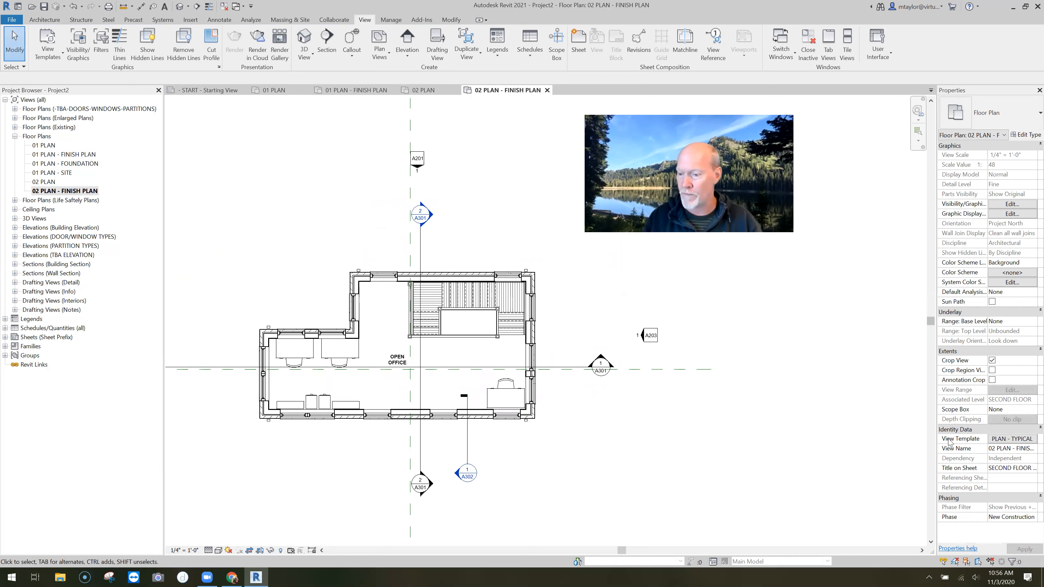
{"action": "left_click", "coordinate": [1012, 441]}
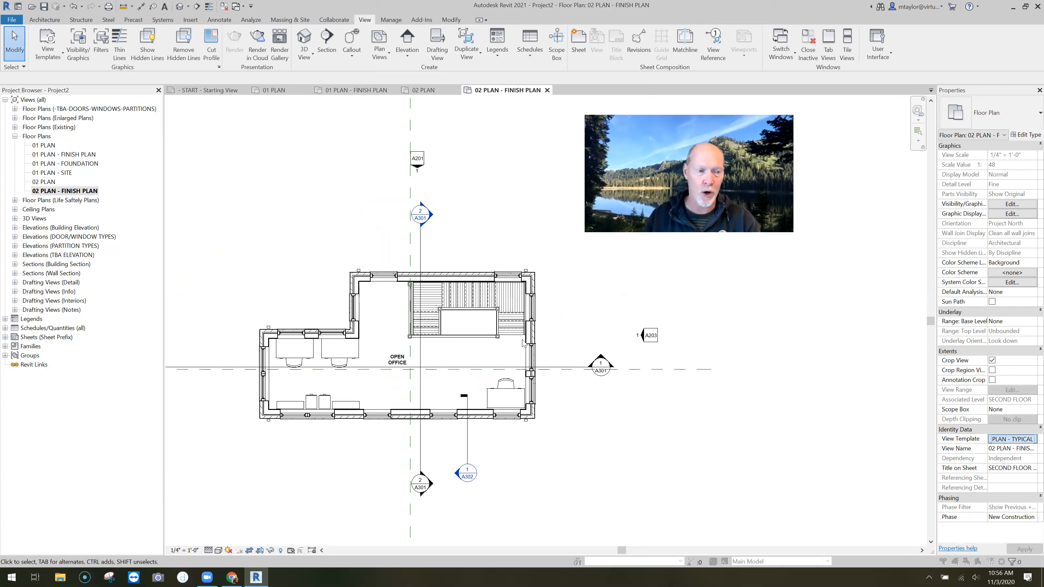
{"action": "left_click", "coordinate": [206, 266]}
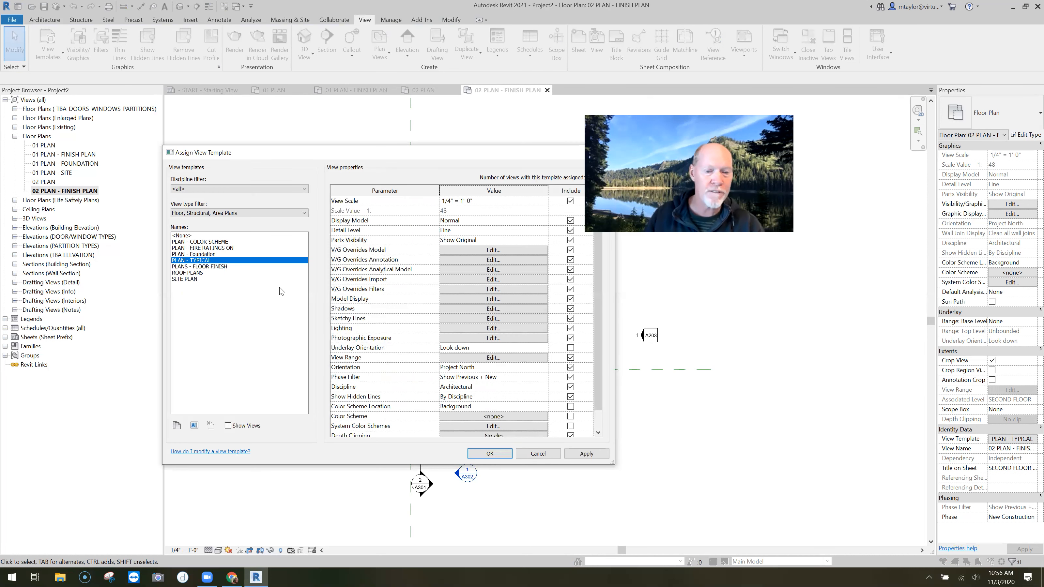
{"action": "left_click", "coordinate": [489, 454]}
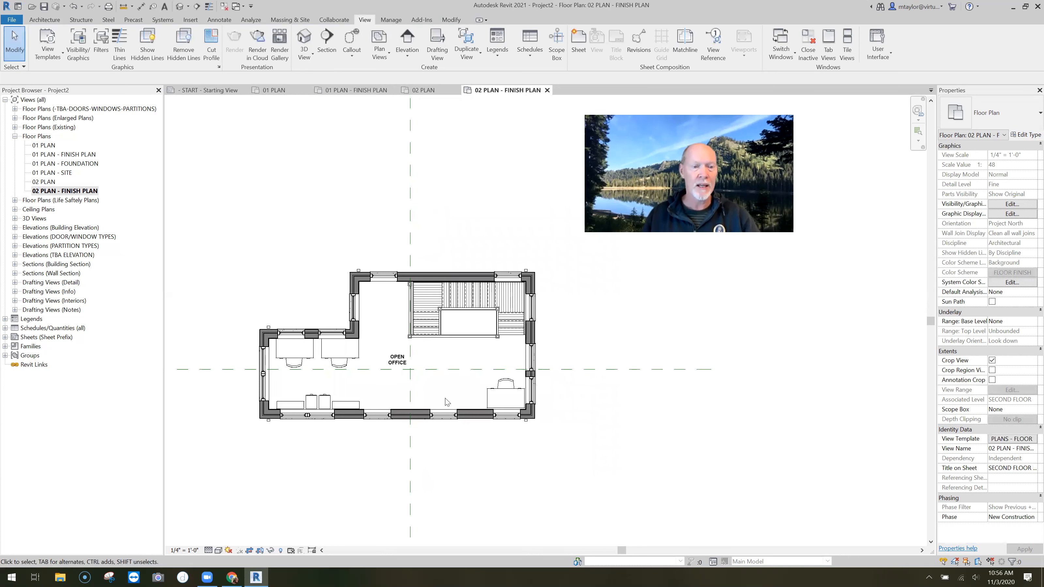
Place a color fill legend above the building in the second floor finish plan.
{"action": "mouse_move", "coordinate": [460, 412]}
{"action": "middle_mouse_down"}
{"action": "mouse_move", "coordinate": [453, 405]}
{"action": "mouse_move", "coordinate": [457, 417]}
{"action": "middle_mouse_up"}
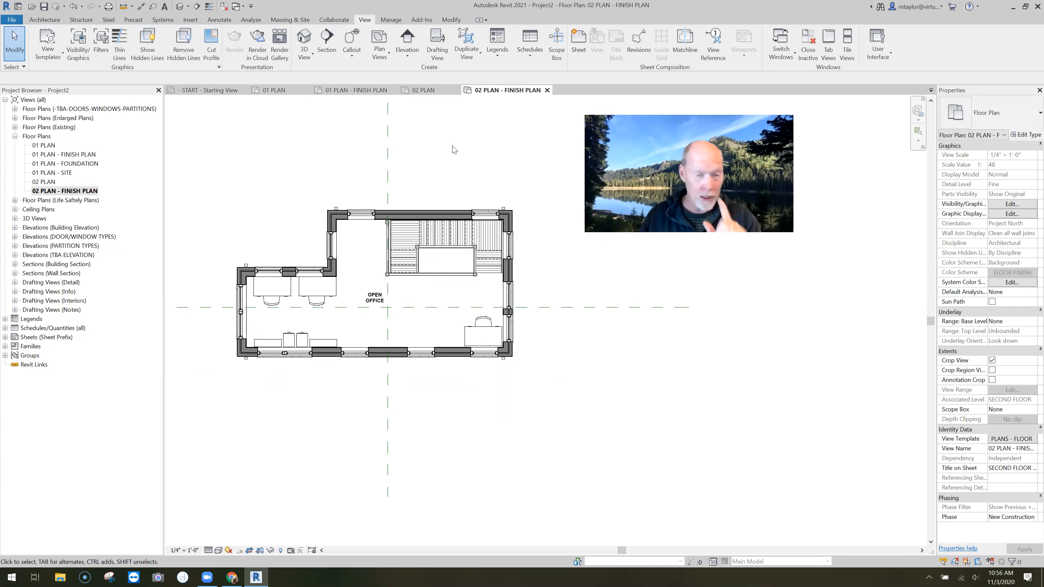
{"action": "left_click", "coordinate": [219, 21]}
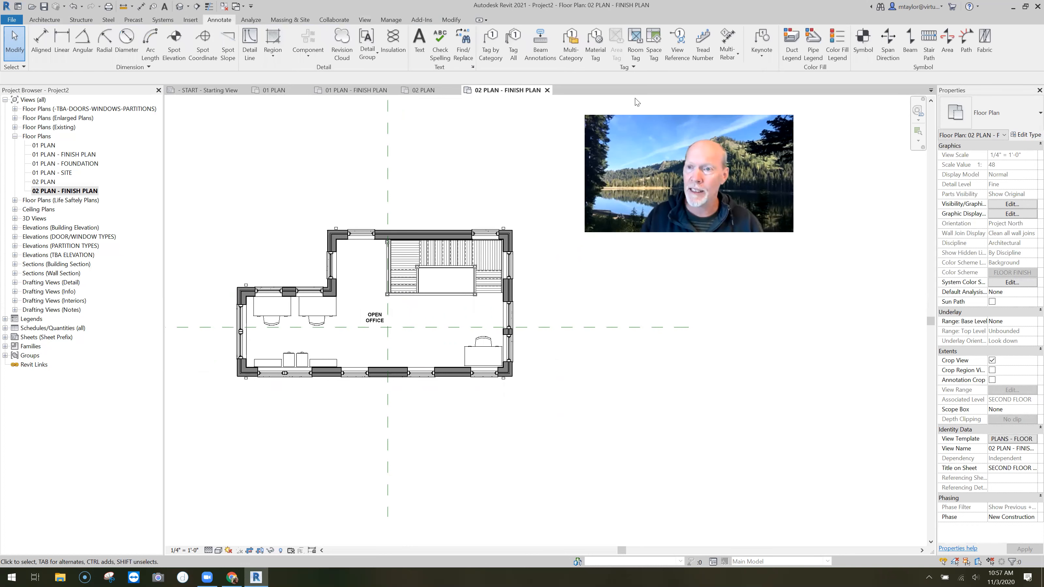
{"action": "left_click", "coordinate": [828, 71]}
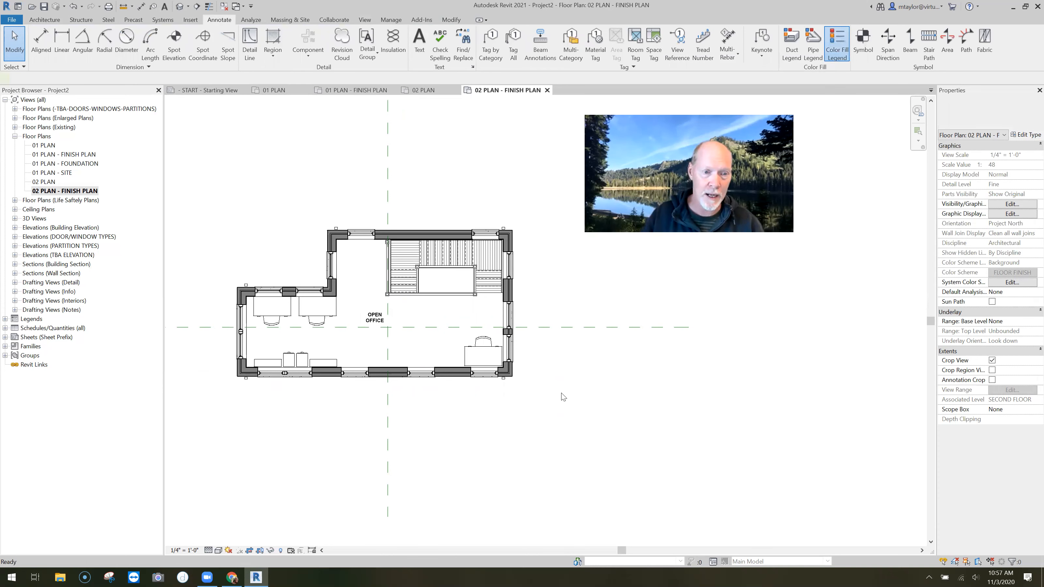
{"action": "middle_click_drag", "start_coordinate": [522, 411], "coordinate": [521, 439]}
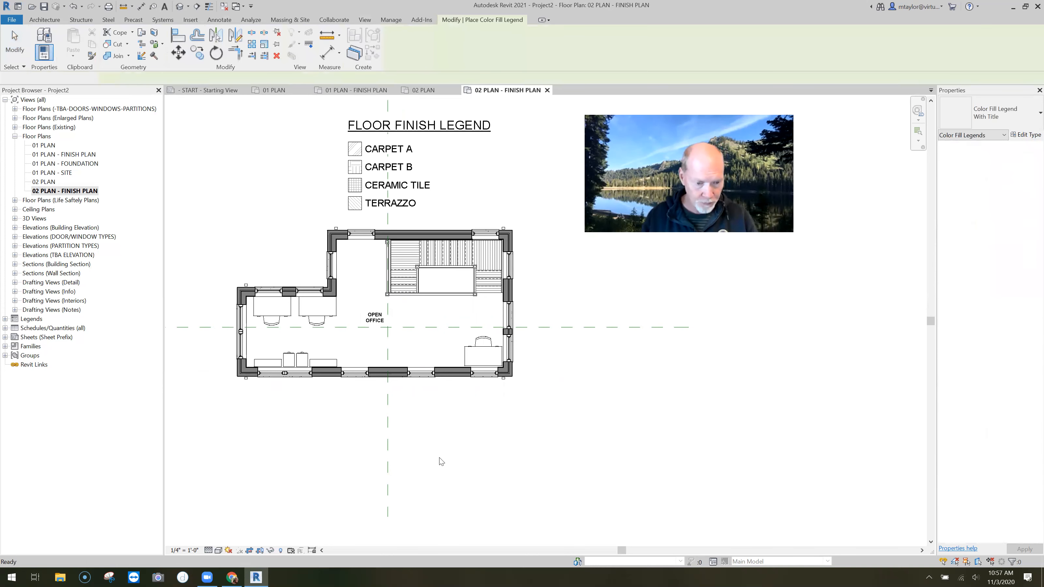
{"action": "key", "text": "Escape"}
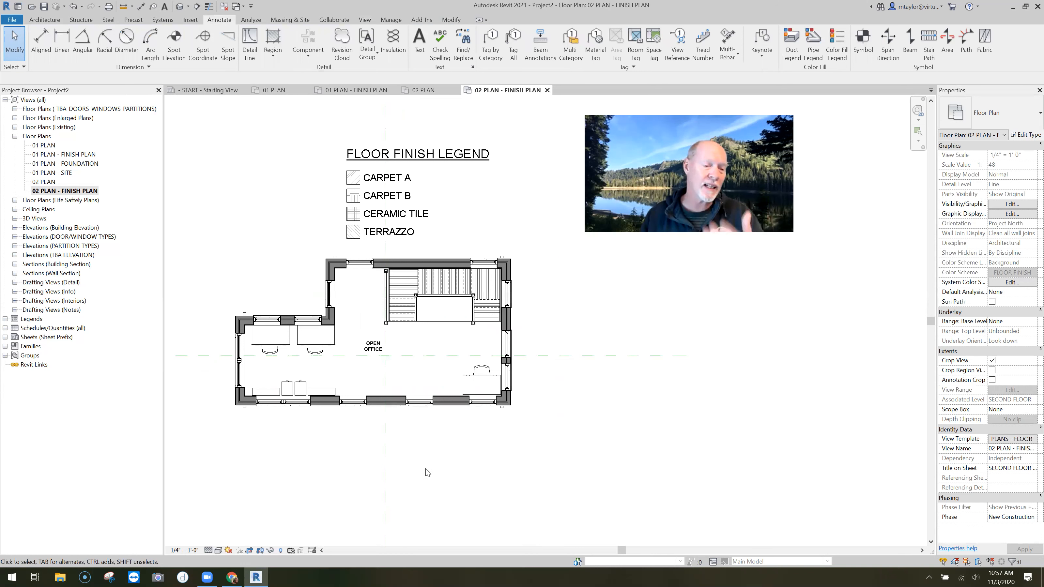
Set the Floor Finish of the second floor OPEN OFFICE room to CARPET A.
{"action": "key", "text": "Tab"}
{"action": "left_click", "coordinate": [372, 350]}
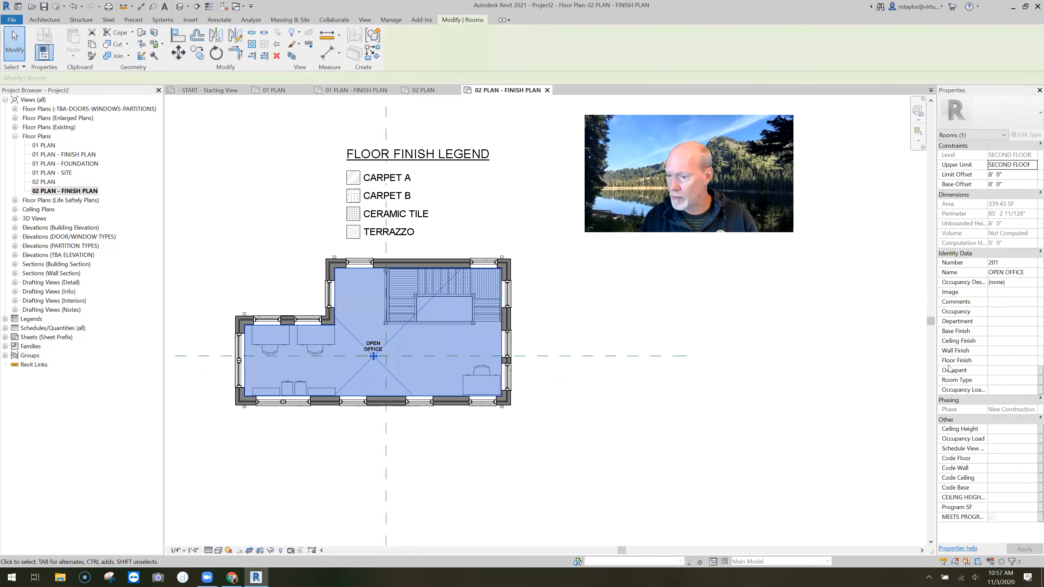
{"action": "left_click", "coordinate": [1029, 362]}
{"action": "left_click", "coordinate": [1010, 371]}
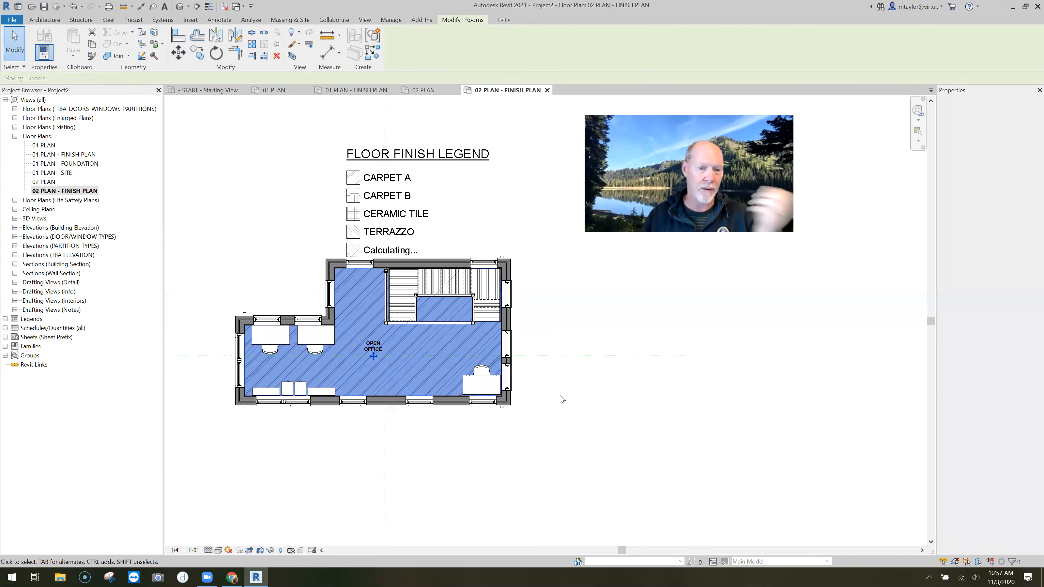
{"action": "left_click", "coordinate": [562, 399]}
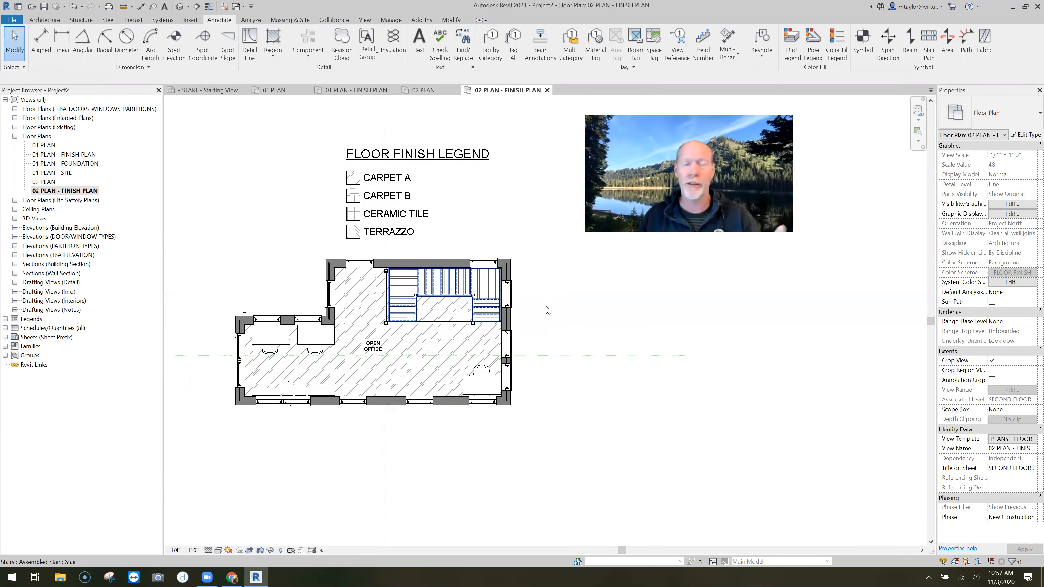
{"action": "key", "text": "v"}
{"action": "key", "text": "g"}
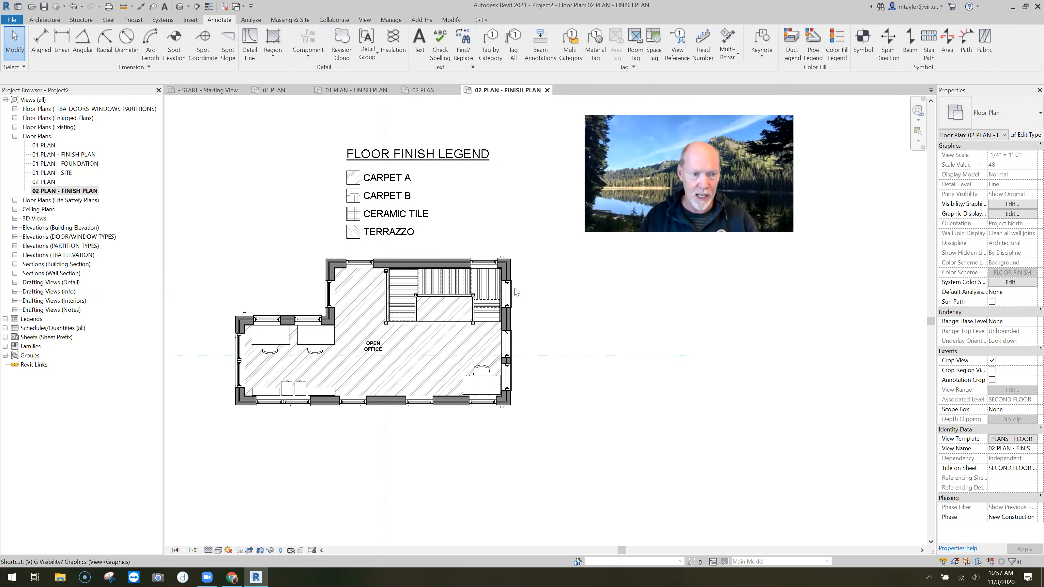
{"action": "left_click", "coordinate": [259, 266]}
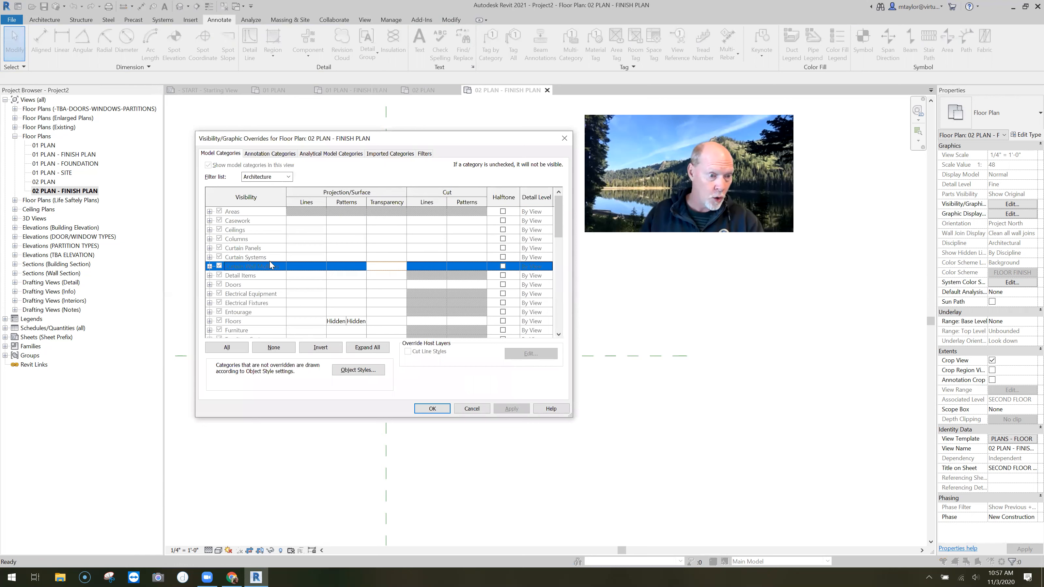
{"action": "left_click", "coordinate": [257, 248]}
{"action": "left_click", "coordinate": [473, 409]}
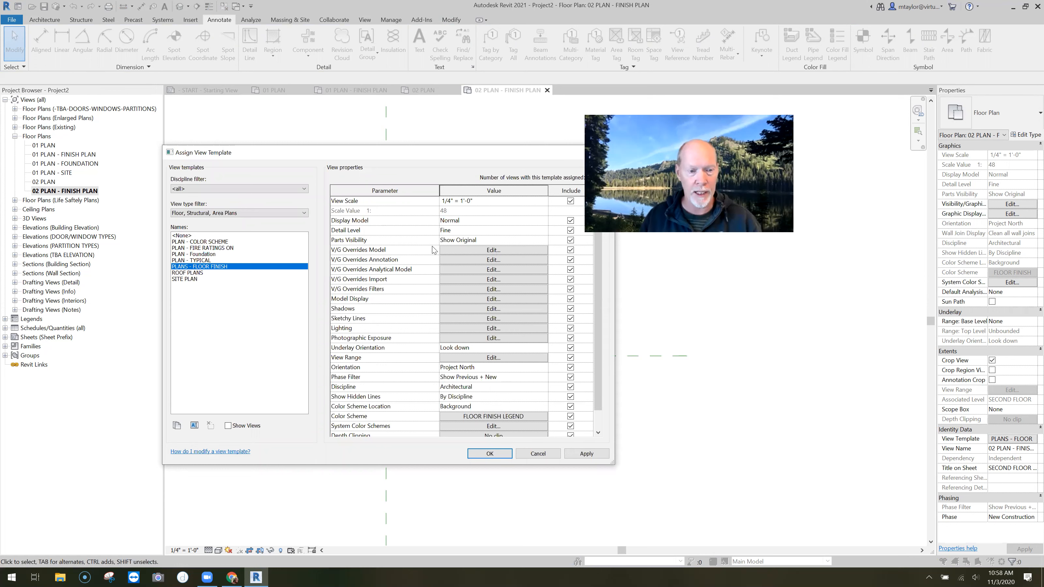
Hide the foreground and background surface patterns of Stairs in the PLANS - FLOOR FINISH template's model overrides.
{"action": "left_click", "coordinate": [441, 249]}
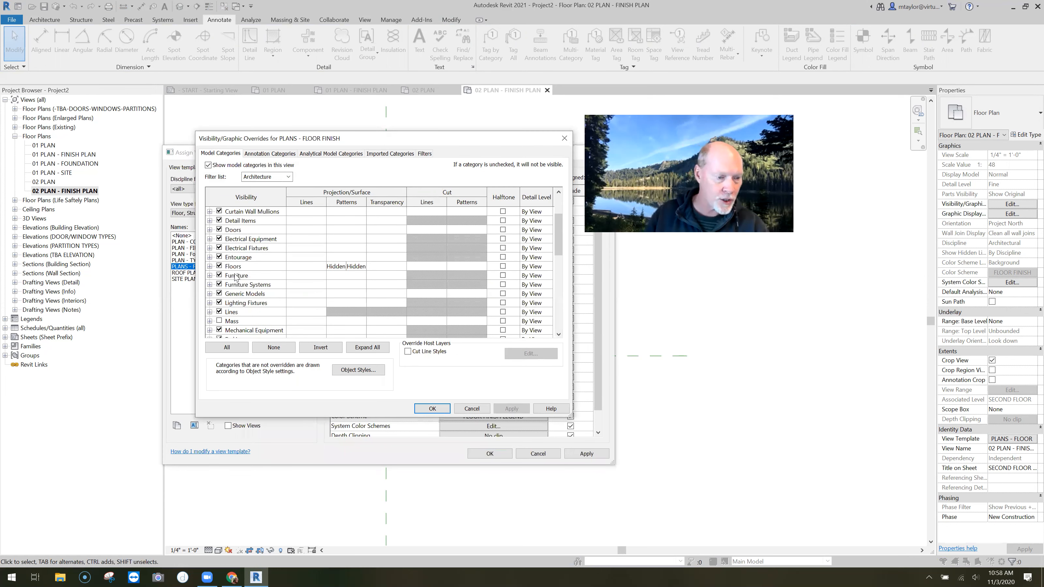
{"action": "scroll", "coordinate": [247, 288], "scroll_direction": "down", "scroll_amount": 5}
{"action": "scroll", "coordinate": [249, 297], "scroll_direction": "down", "scroll_amount": 1}
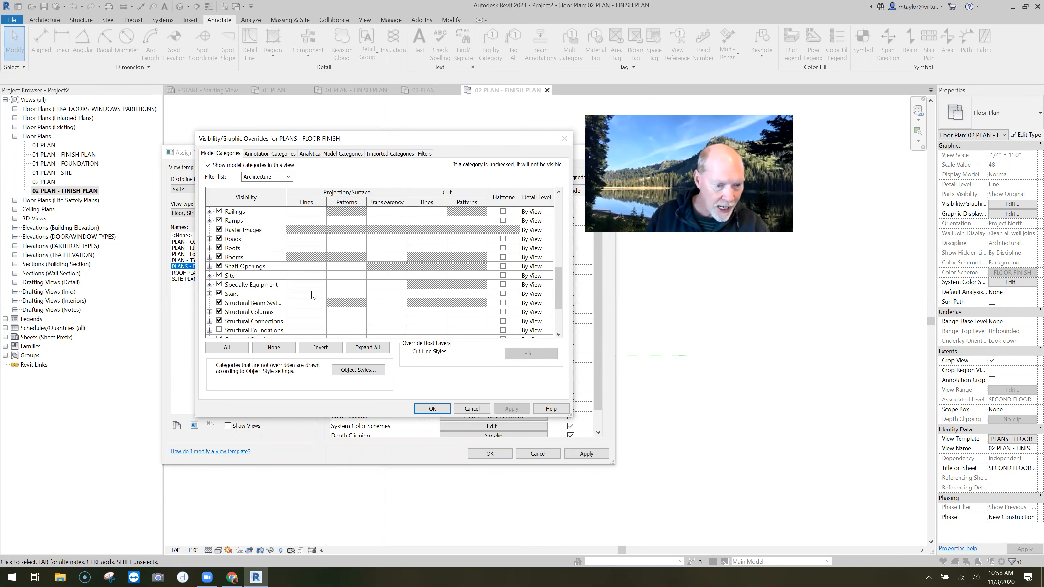
{"action": "left_click", "coordinate": [350, 294]}
{"action": "left_click", "coordinate": [349, 294]}
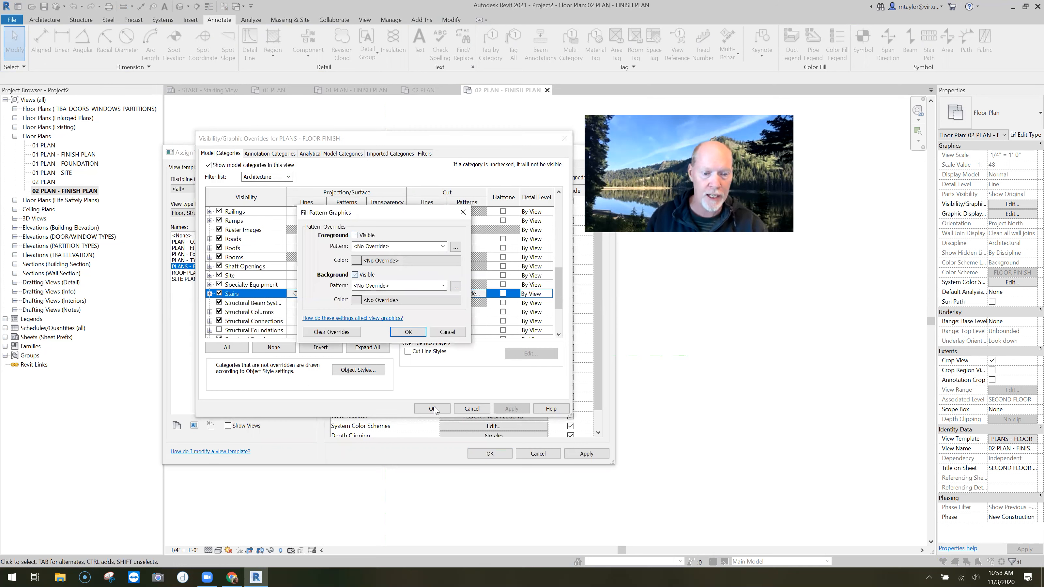
{"action": "left_click", "coordinate": [415, 332]}
{"action": "key", "text": "Return"}
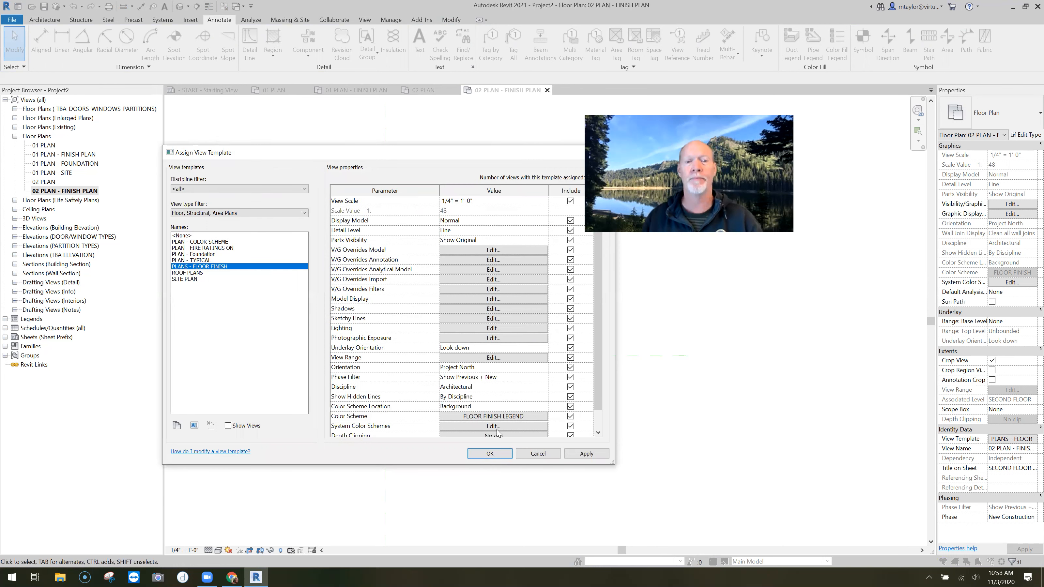
{"action": "left_click", "coordinate": [492, 453]}
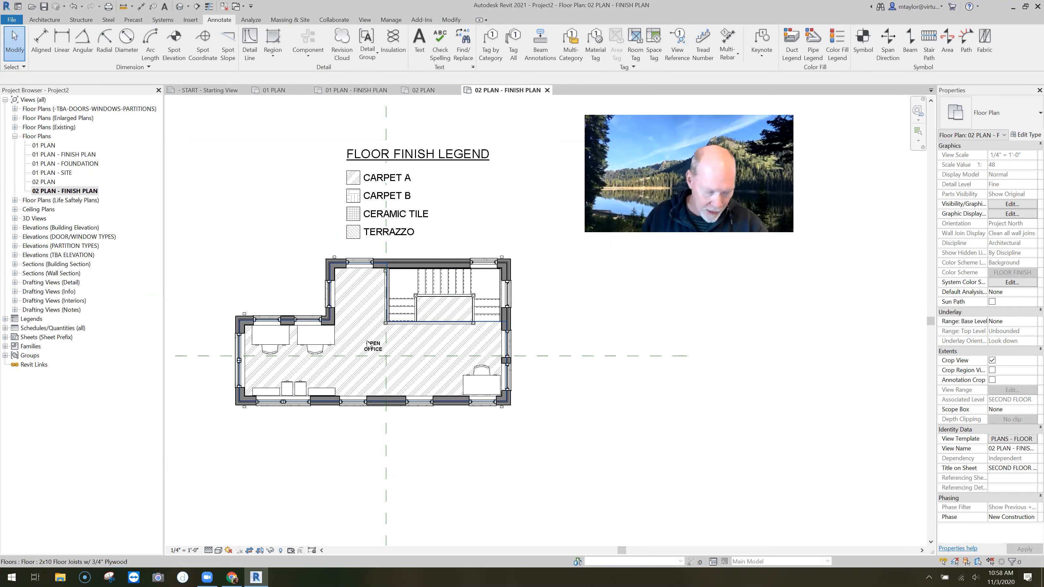
Examine the extent of the OPEN OFFICE room and its finish hatch around the stair opening.
{"action": "scroll", "coordinate": [368, 345], "scroll_direction": "up", "scroll_amount": 1}
{"action": "key", "text": "Tab"}
{"action": "key", "text": "Tab"}
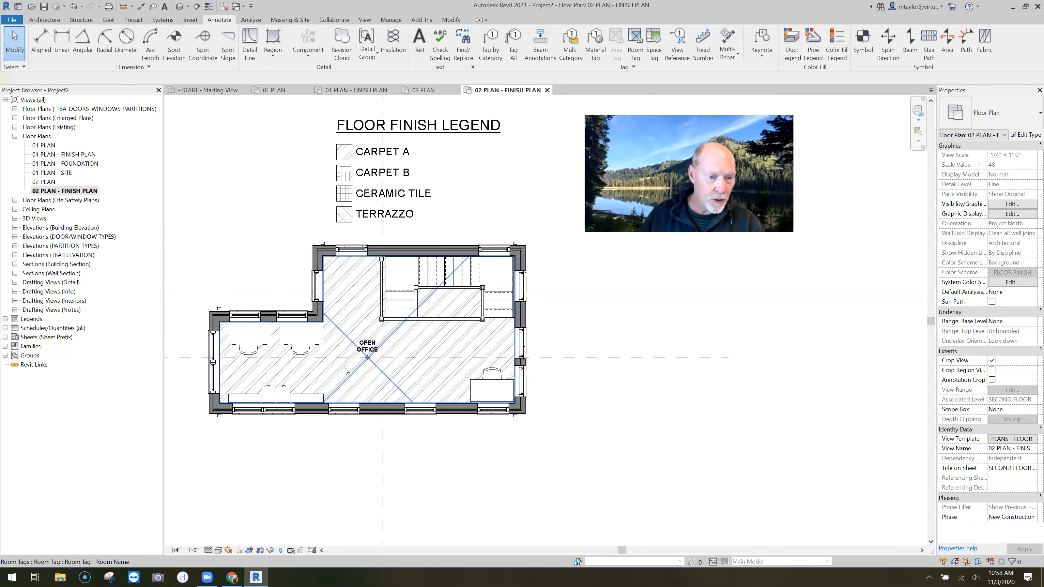
{"action": "left_click", "coordinate": [369, 347]}
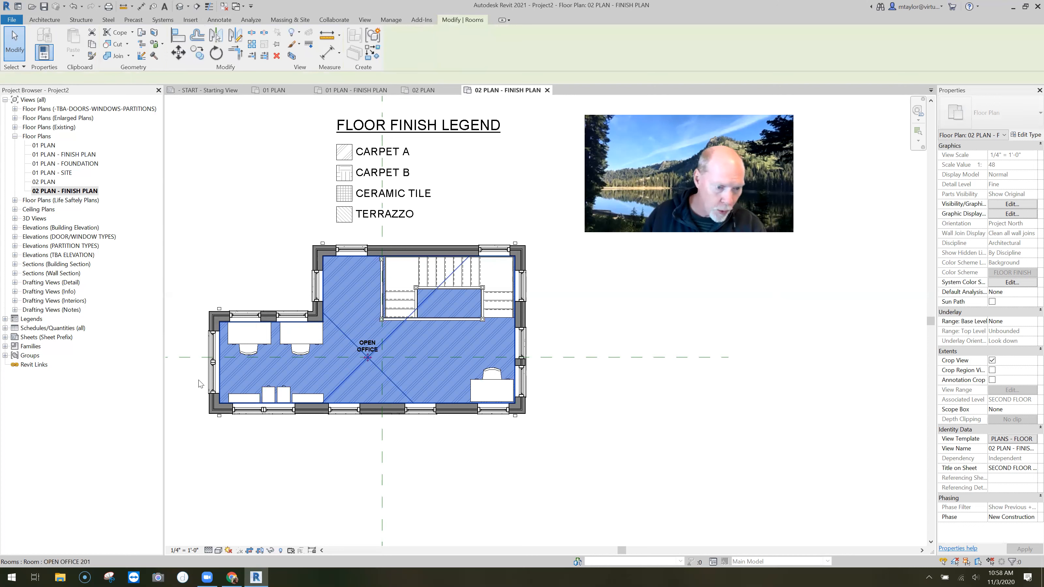
{"action": "left_click", "coordinate": [428, 304]}
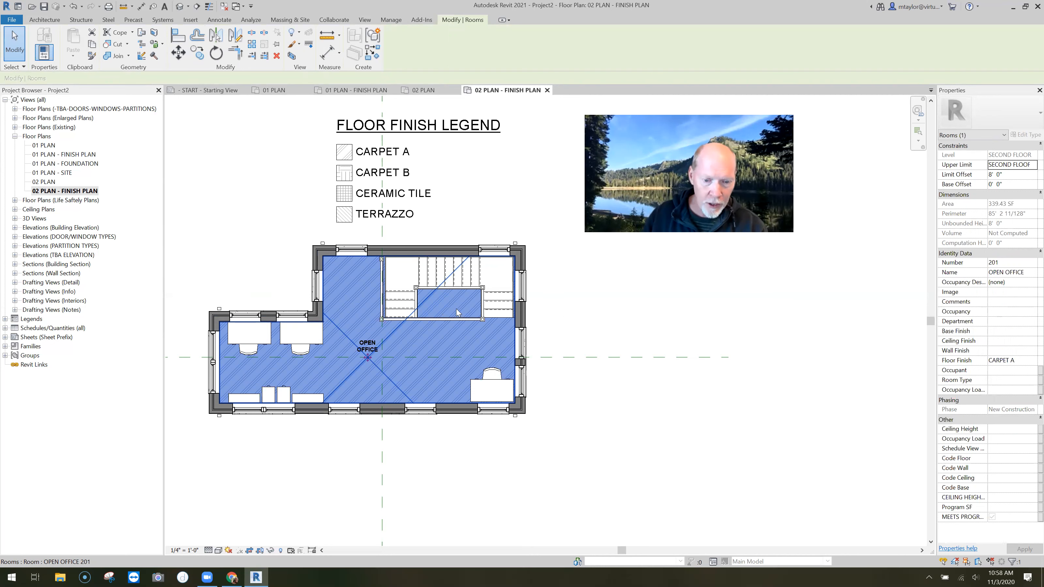
{"action": "left_click", "coordinate": [554, 312]}
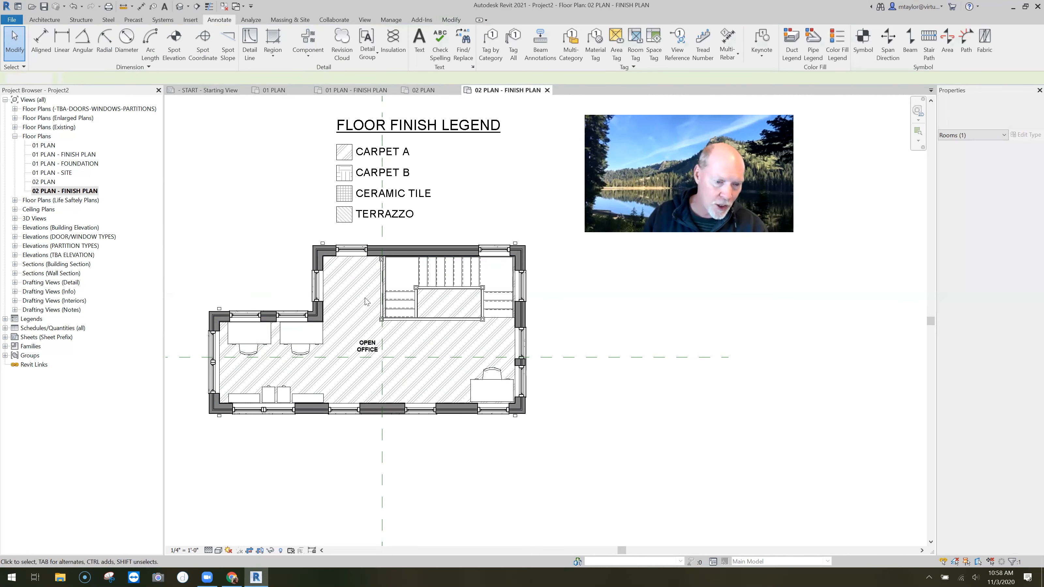
{"action": "scroll", "coordinate": [355, 299], "scroll_direction": "up", "scroll_amount": 3}
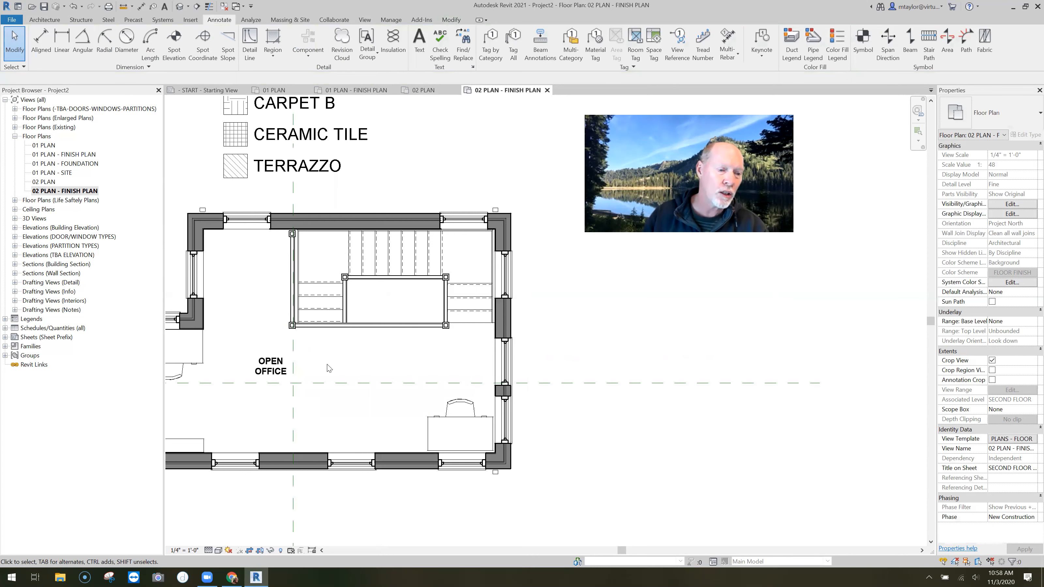
{"action": "scroll", "coordinate": [355, 309], "scroll_direction": "down", "scroll_amount": 2}
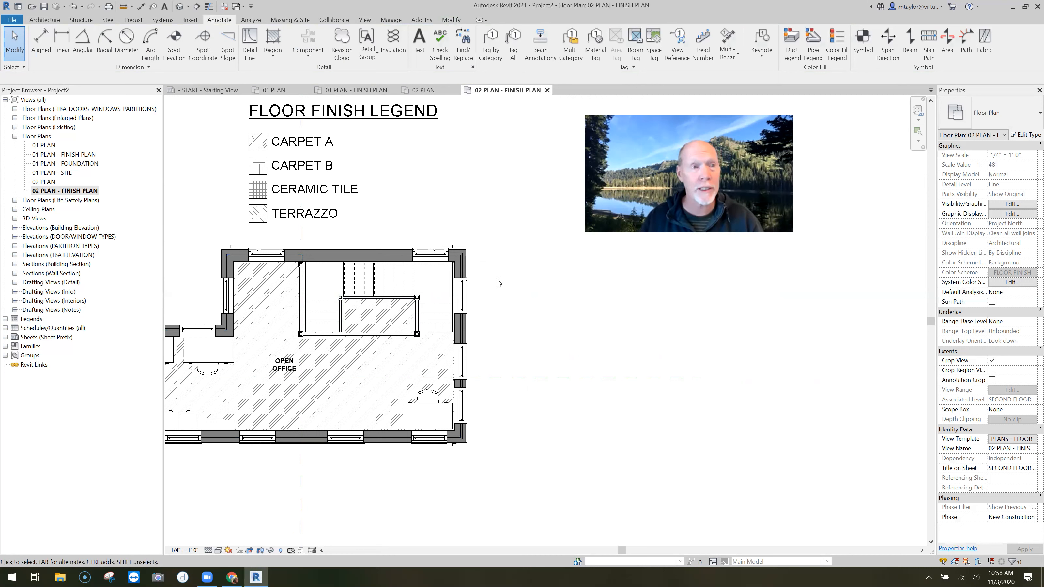
Draw room separation lines along the stair opening's left and lower railings, from the upper exterior wall to the right exterior wall.
{"action": "left_click", "coordinate": [45, 20]}
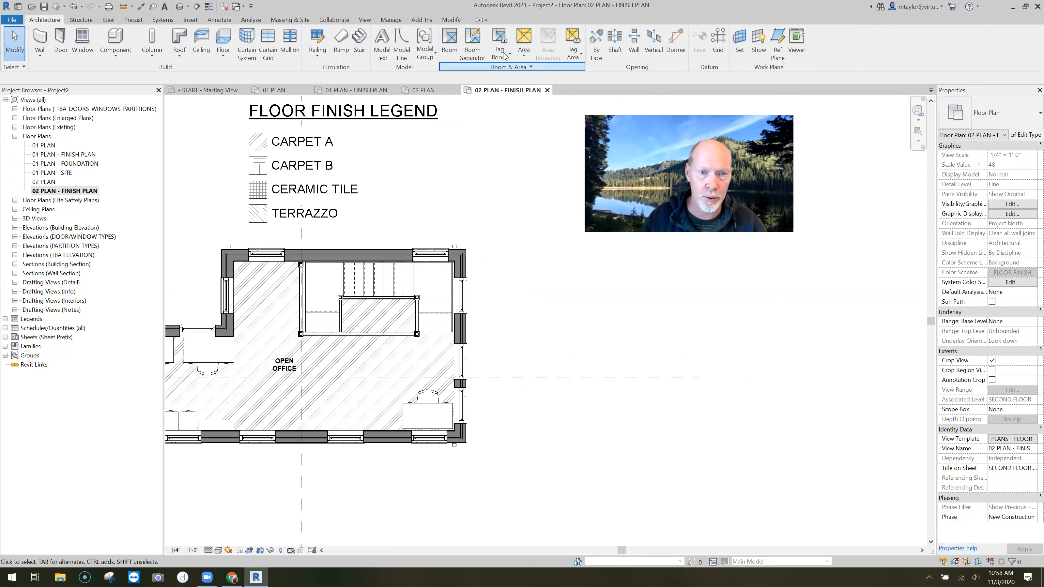
{"action": "left_click", "coordinate": [474, 52]}
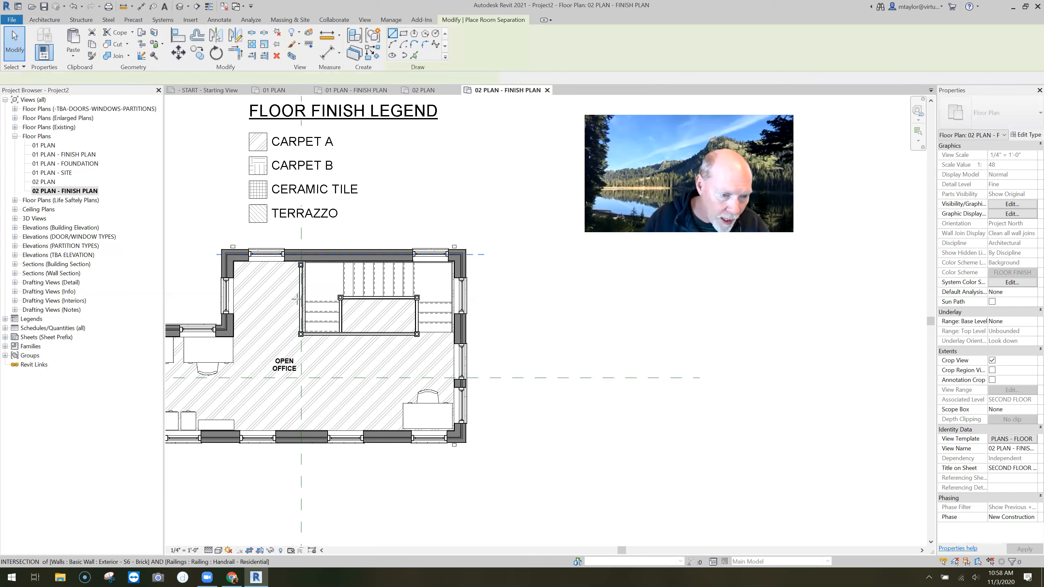
{"action": "scroll", "coordinate": [300, 264], "scroll_direction": "up", "scroll_amount": 4}
{"action": "left_click", "coordinate": [300, 263]}
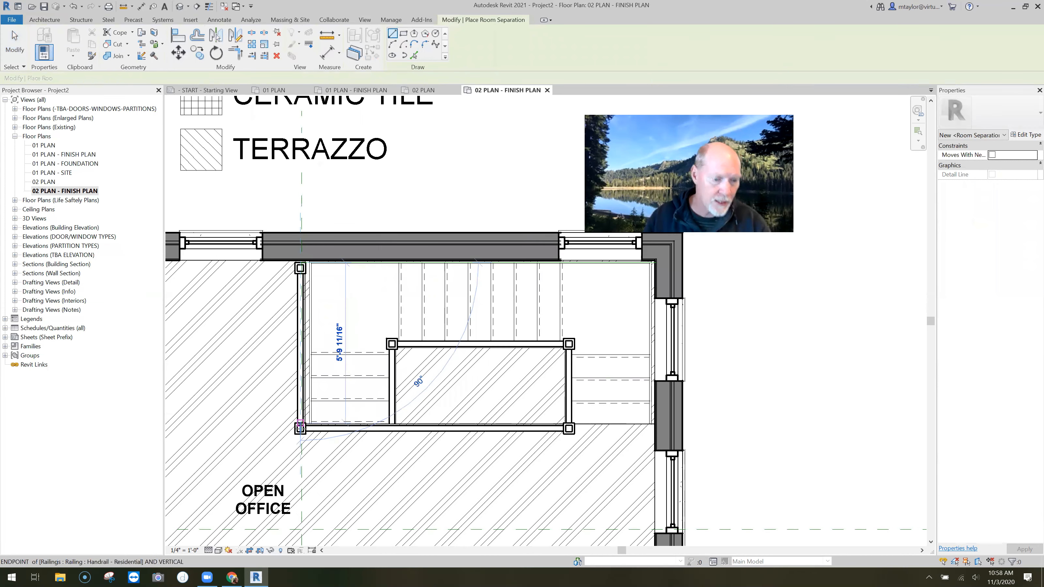
{"action": "left_click", "coordinate": [300, 426]}
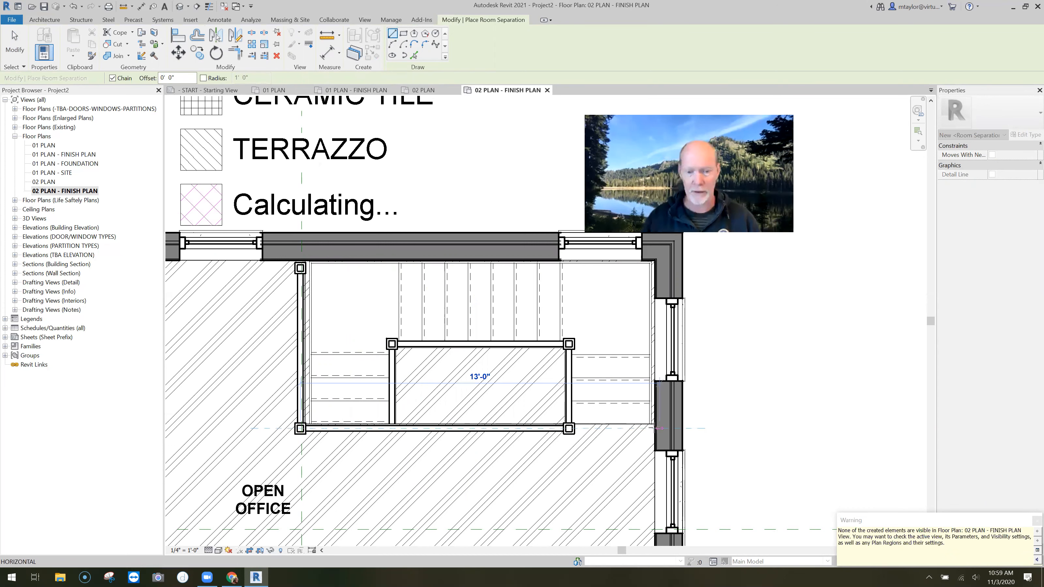
{"action": "left_click", "coordinate": [645, 428]}
{"action": "scroll", "coordinate": [642, 427], "scroll_direction": "down", "scroll_amount": 3}
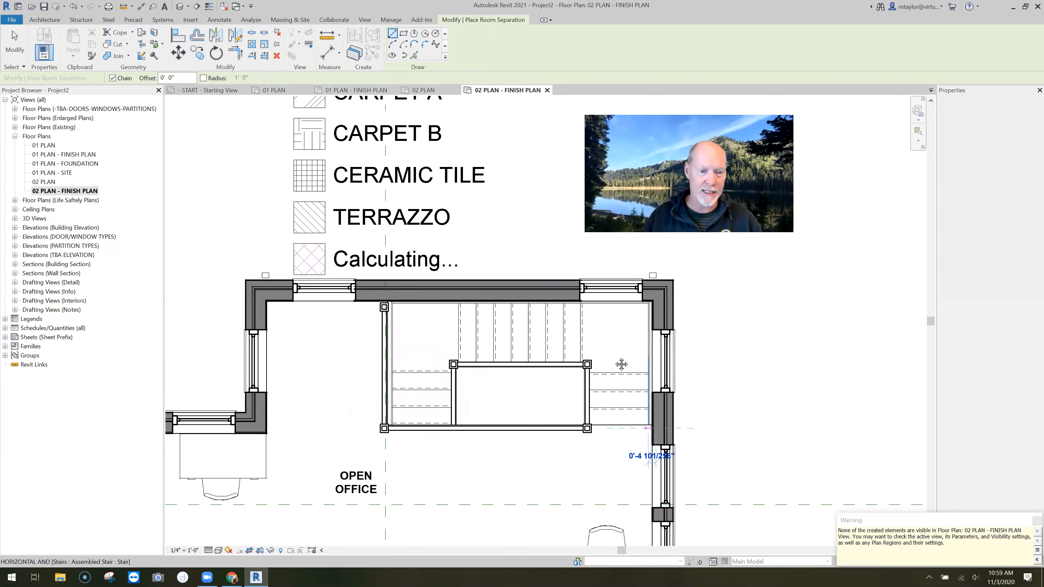
{"action": "key", "text": "Escape"}
{"action": "key", "text": "Escape"}
{"action": "middle_click_drag", "start_coordinate": [560, 325], "coordinate": [441, 261]}
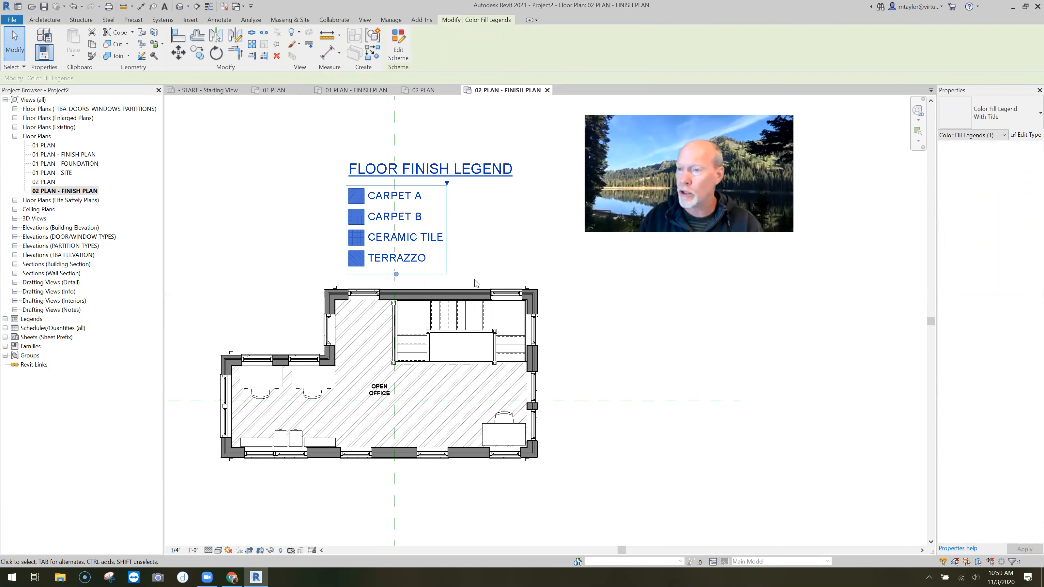
Set Values Displayed to By View in the type properties of the second floor's color fill legend.
{"action": "left_click", "coordinate": [1029, 135]}
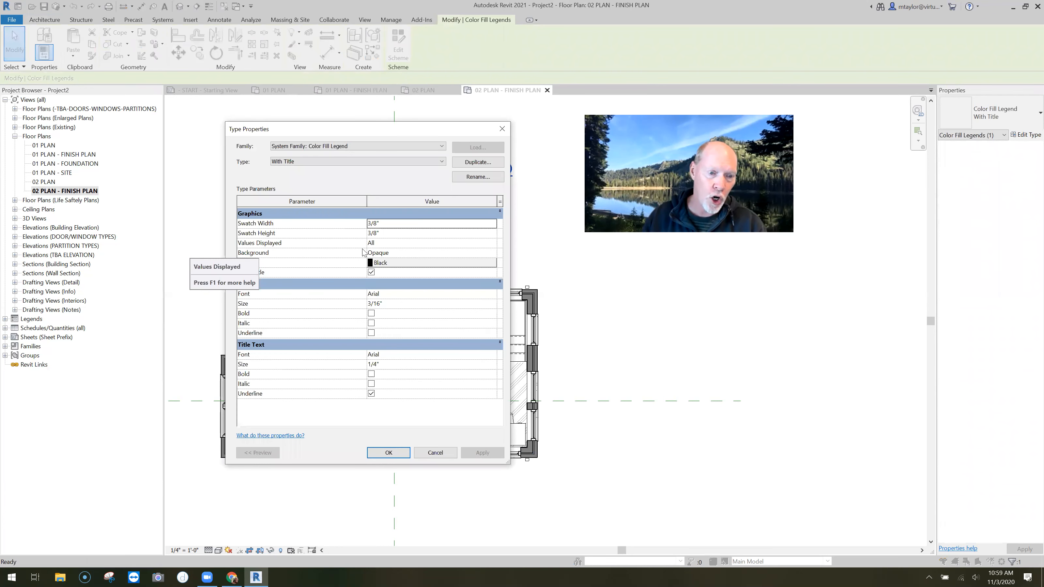
{"action": "left_click", "coordinate": [413, 243]}
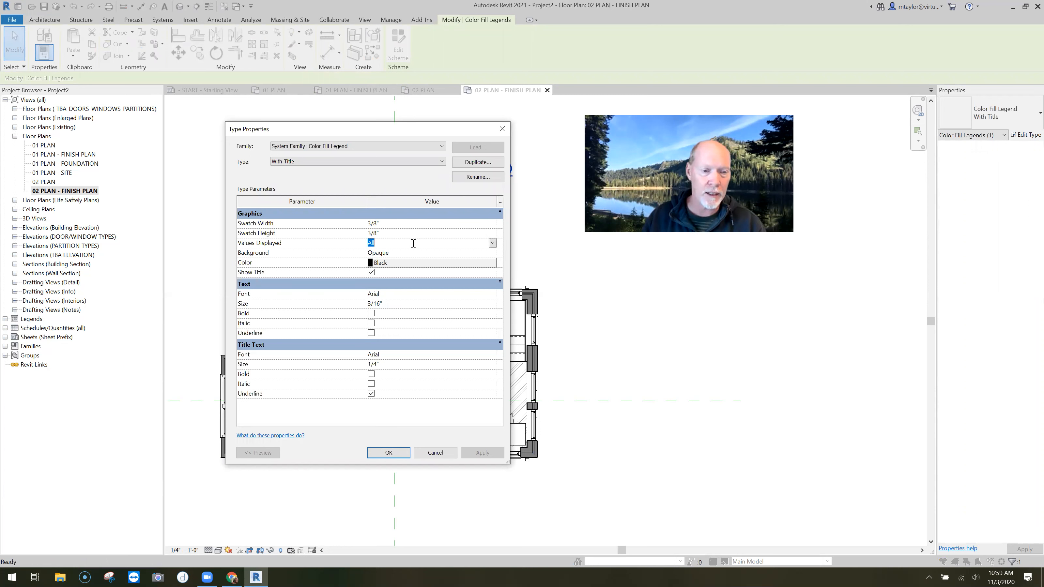
{"action": "left_click", "coordinate": [481, 242]}
{"action": "left_click", "coordinate": [388, 261]}
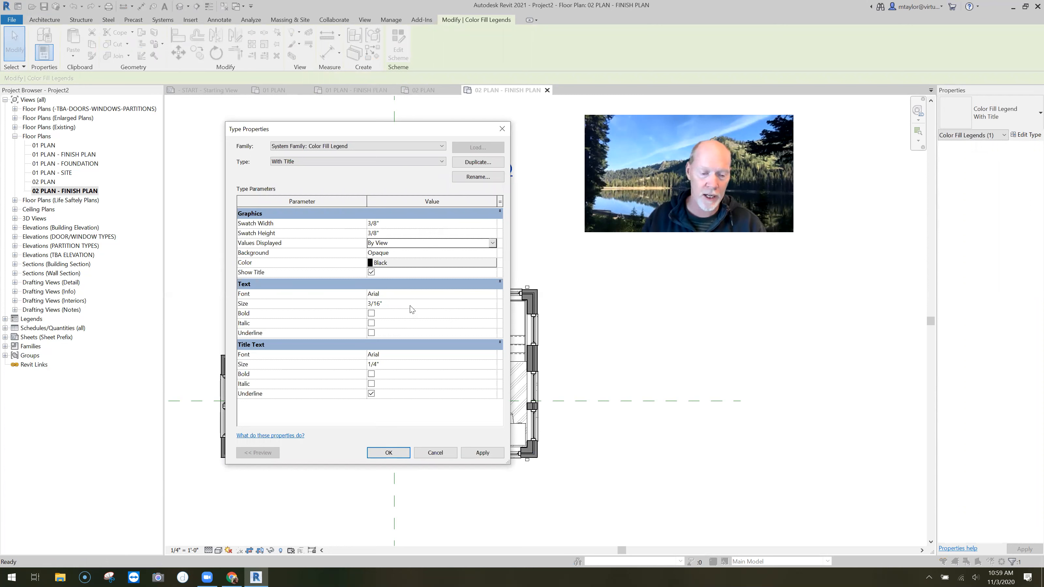
{"action": "key", "text": "Return"}
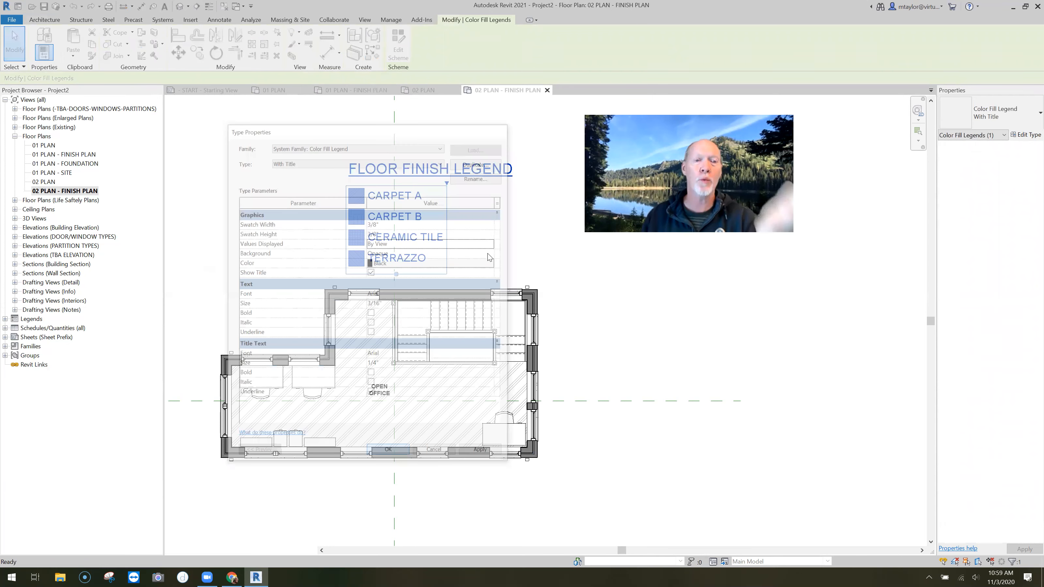
{"action": "left_click", "coordinate": [467, 250]}
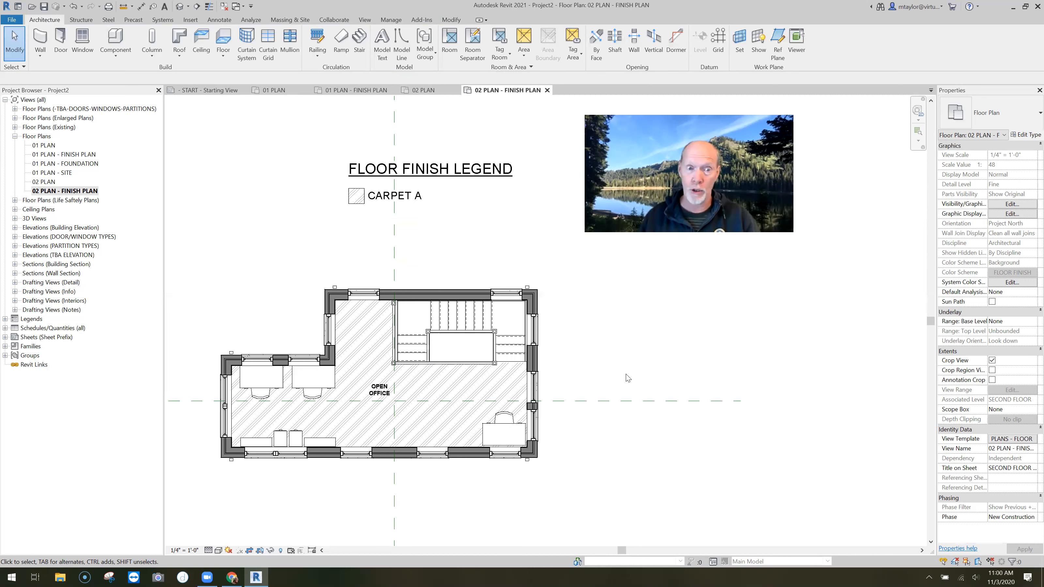
Move the floor finish legend closer to the building in the second floor finish plan and the 01 PLAN - FINISH PLAN view.
{"action": "left_click", "coordinate": [460, 180]}
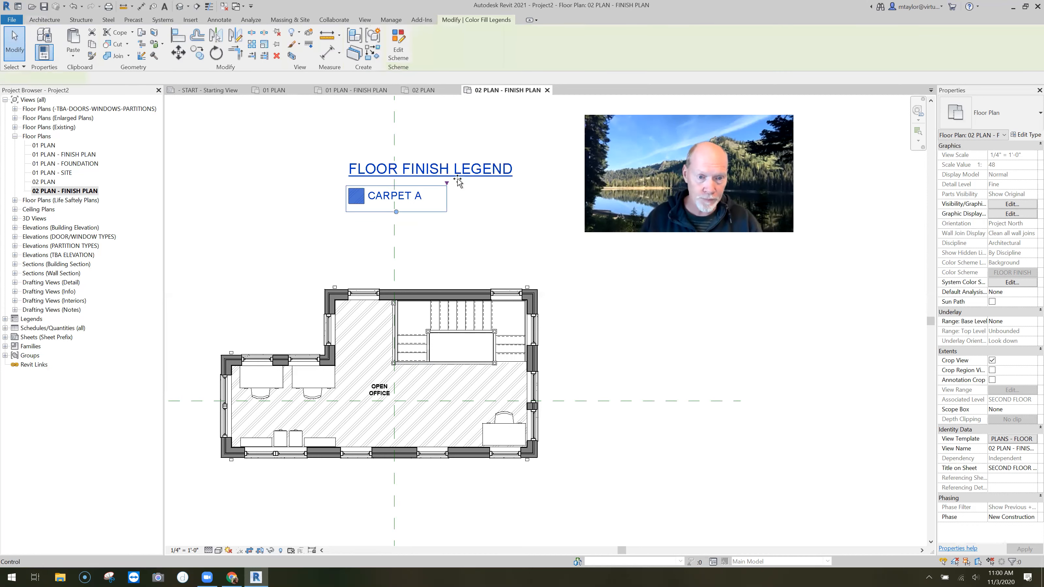
{"action": "left_click_drag", "start_coordinate": [480, 177], "coordinate": [489, 205]}
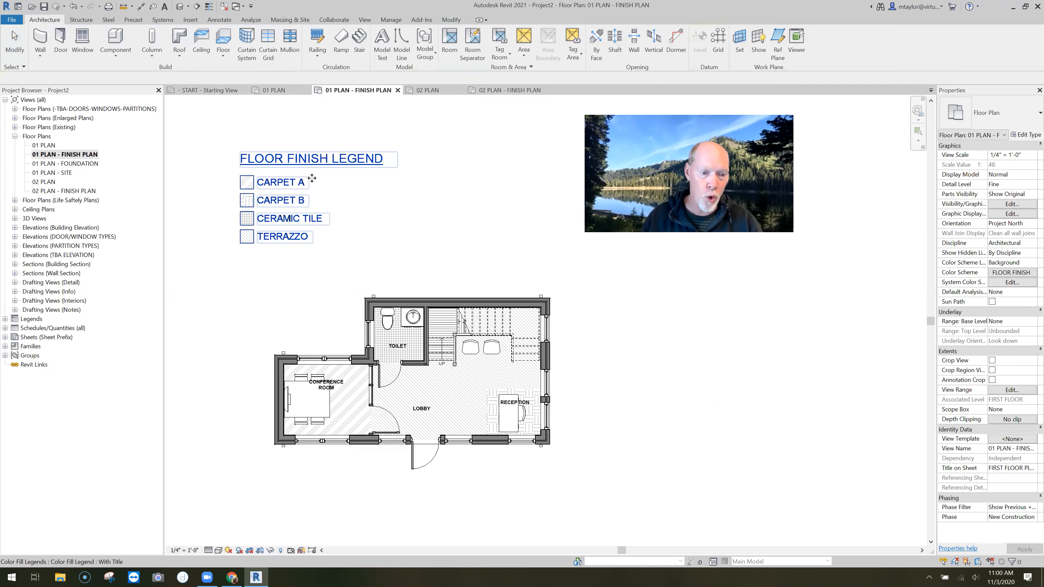
{"action": "left_click", "coordinate": [309, 176]}
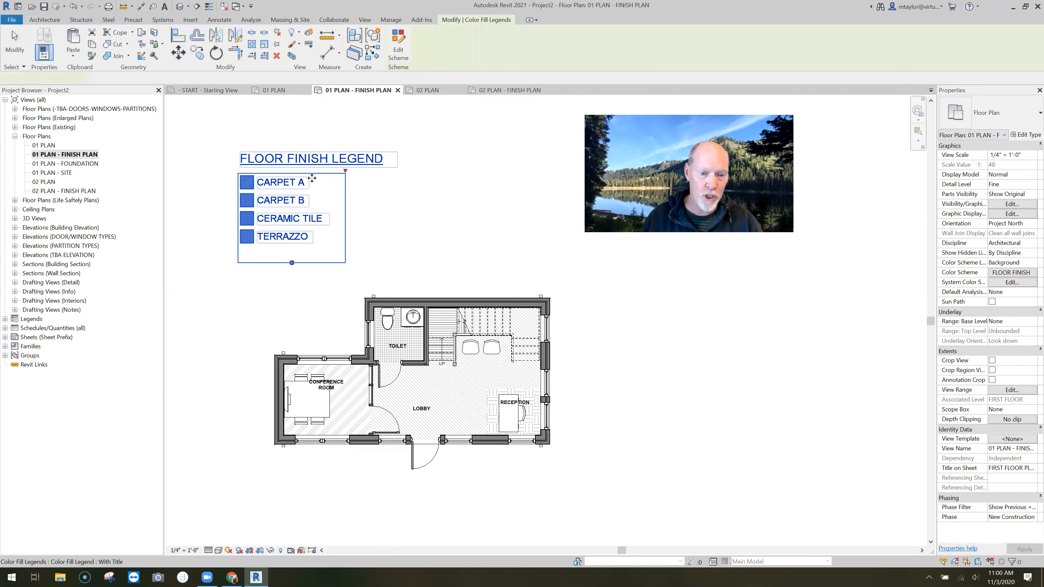
{"action": "left_click", "coordinate": [584, 392]}
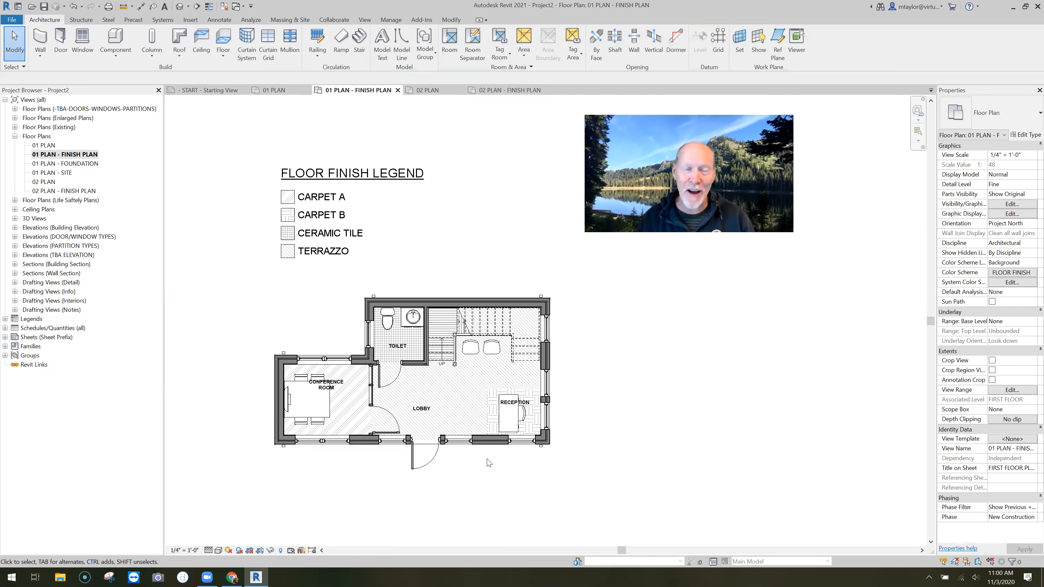